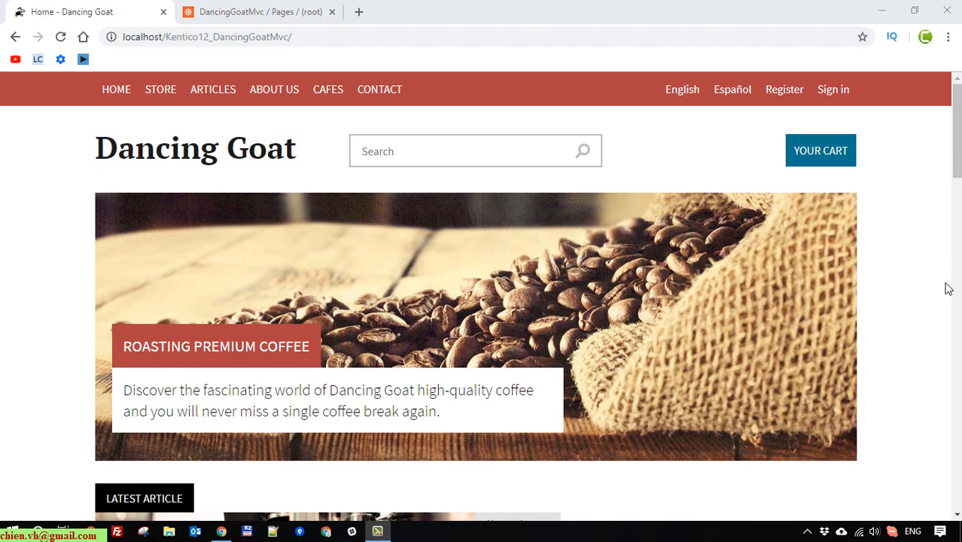
Look through the Dancing Goat live site's home page, down to the articles and Our Story sections.
{"action": "mouse_move", "coordinate": [957, 143]}
{"action": "left_mouse_down"}
{"action": "mouse_move", "coordinate": [957, 473]}
{"action": "mouse_move", "coordinate": [956, 143]}
{"action": "left_mouse_up"}
{"action": "scroll", "coordinate": [82, 286], "scroll_direction": "down", "scroll_amount": 8}
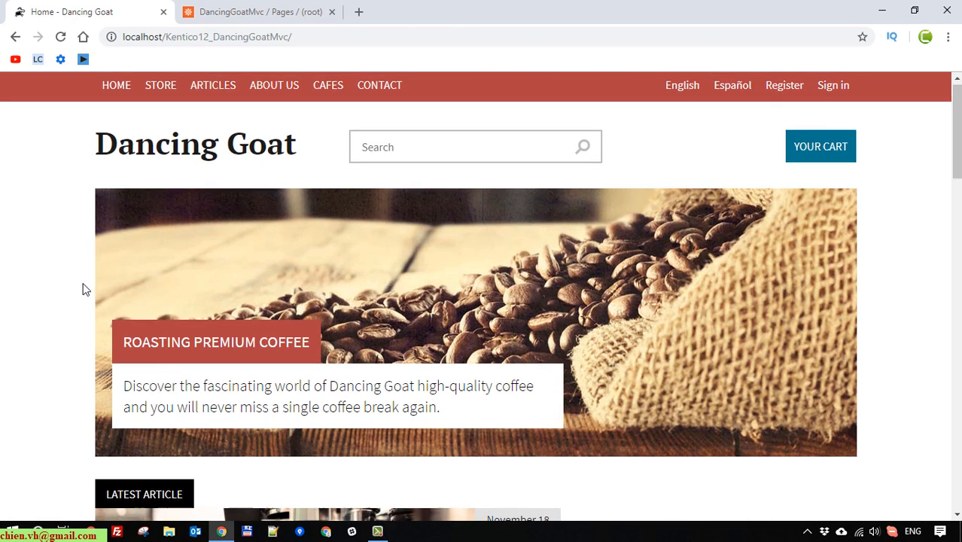
{"action": "scroll", "coordinate": [74, 294], "scroll_direction": "down", "scroll_amount": 2}
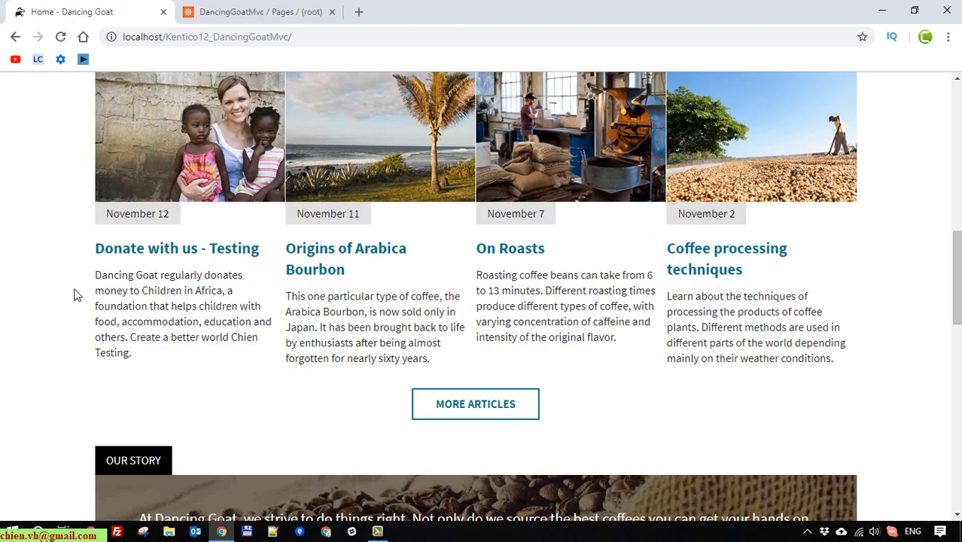
{"action": "scroll", "coordinate": [74, 294], "scroll_direction": "down", "scroll_amount": 4}
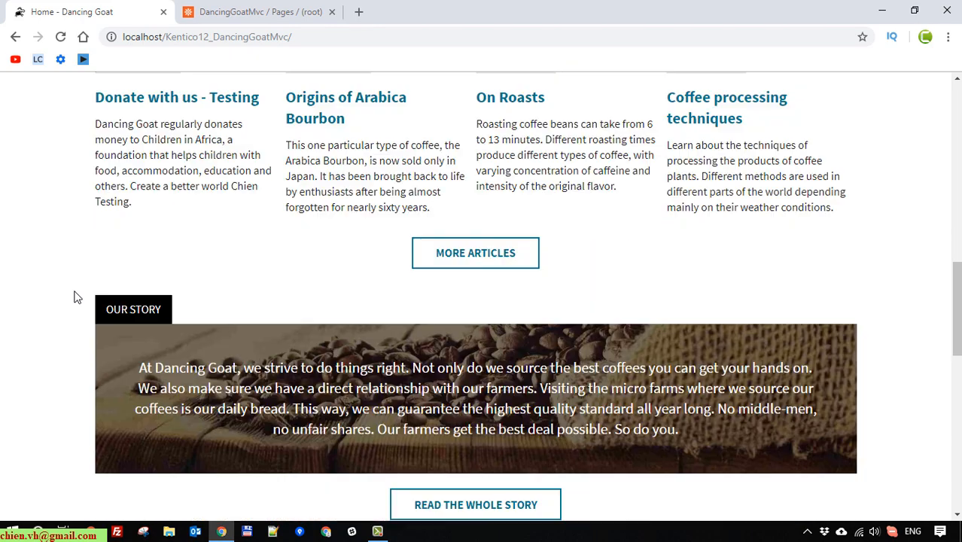
{"action": "scroll", "coordinate": [73, 297], "scroll_direction": "up", "scroll_amount": 13}
{"action": "scroll", "coordinate": [75, 298], "scroll_direction": "up", "scroll_amount": 1}
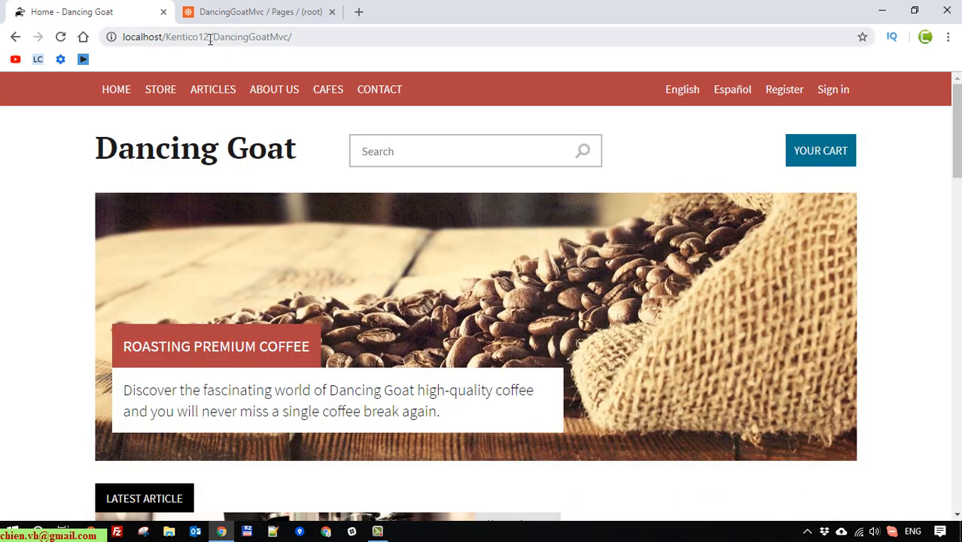
Switch to the Kentico administration, open the Pages application from the dashboard and check the available content languages.
{"action": "left_click", "coordinate": [249, 12]}
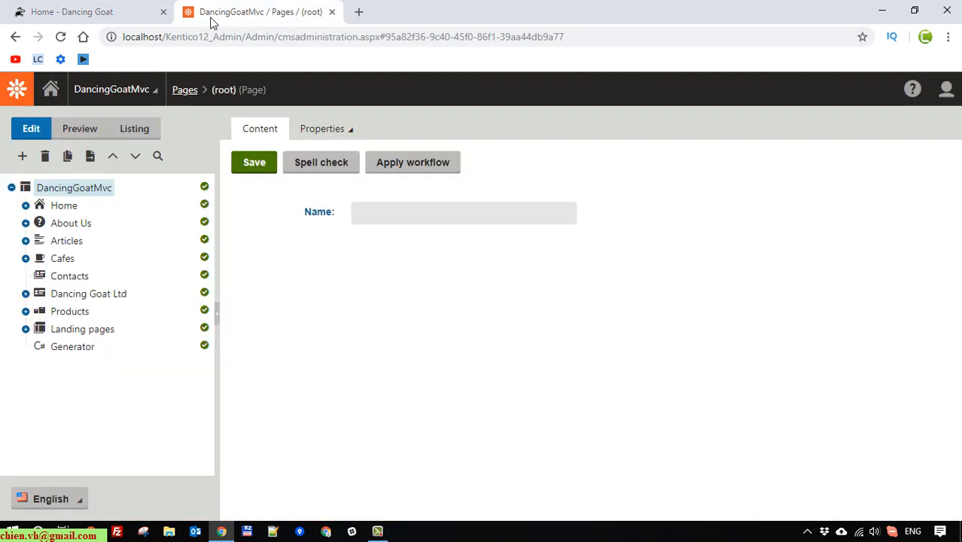
{"action": "left_click", "coordinate": [51, 89]}
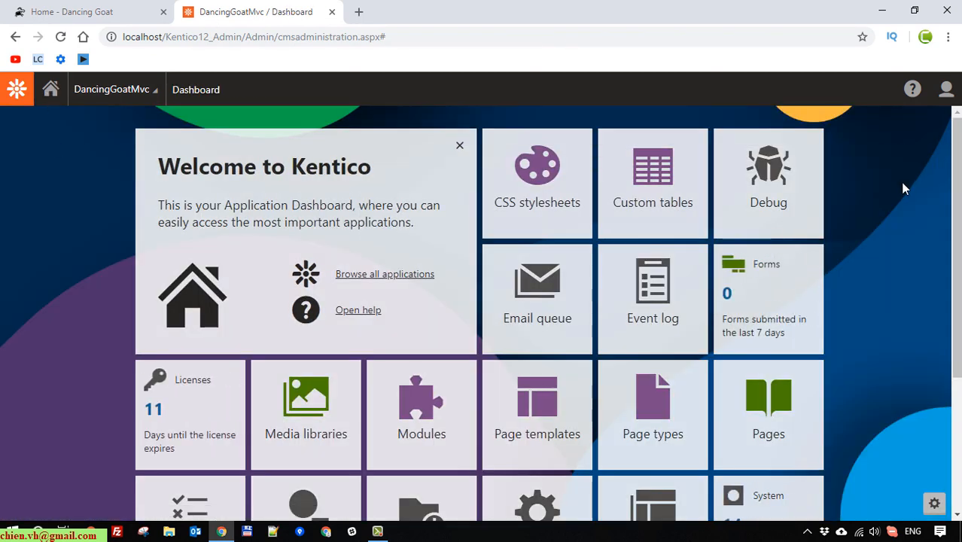
{"action": "left_click", "coordinate": [797, 408]}
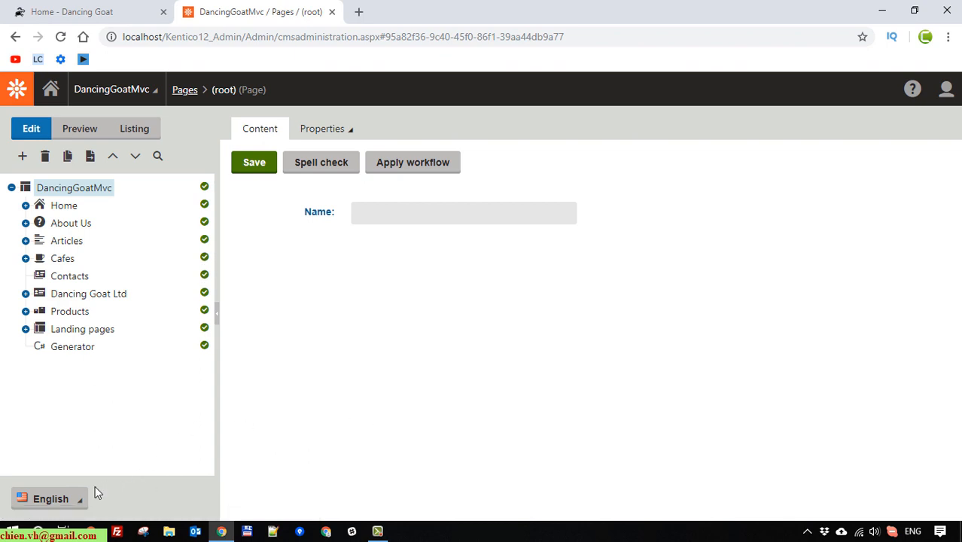
{"action": "left_click", "coordinate": [86, 503]}
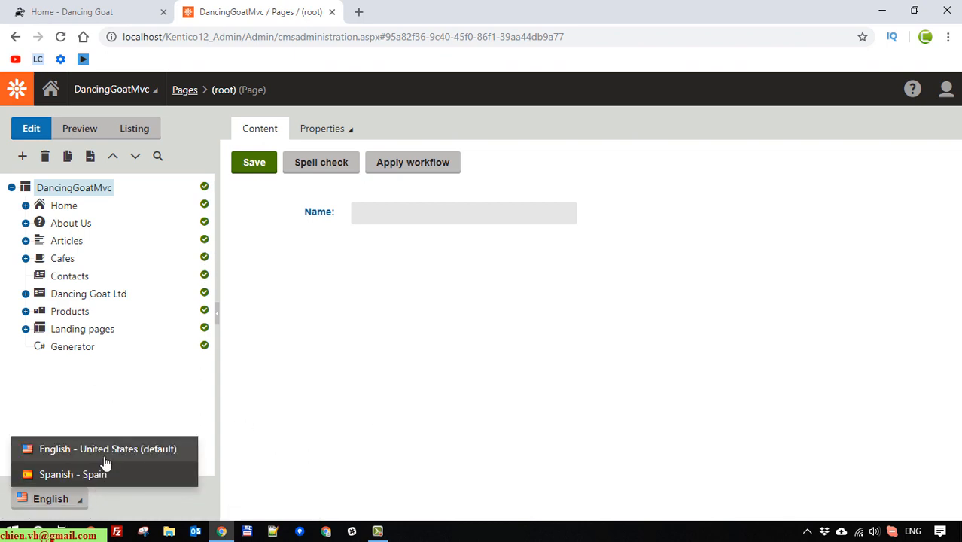
{"action": "left_click", "coordinate": [417, 414]}
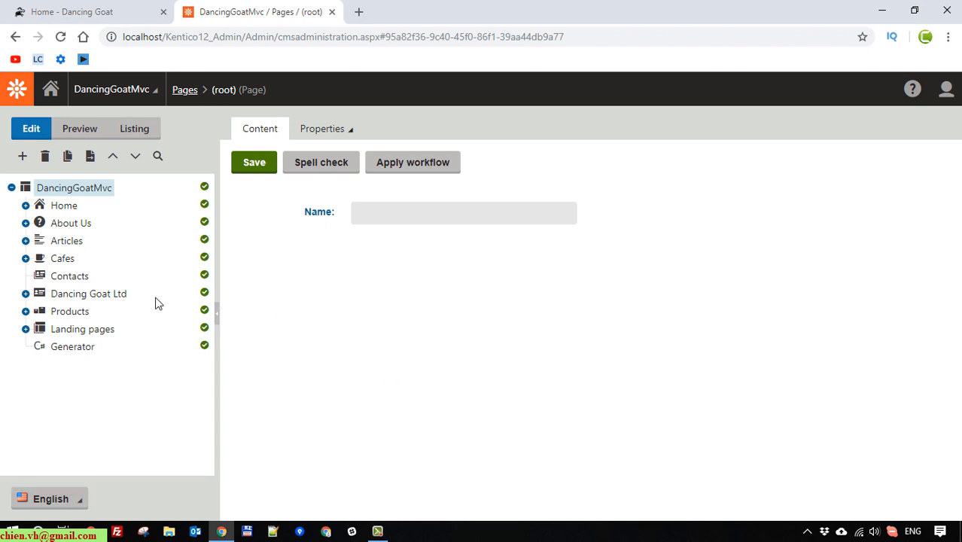
Expand the Articles section in the DancingGoatMvc content tree.
{"action": "left_click", "coordinate": [26, 242]}
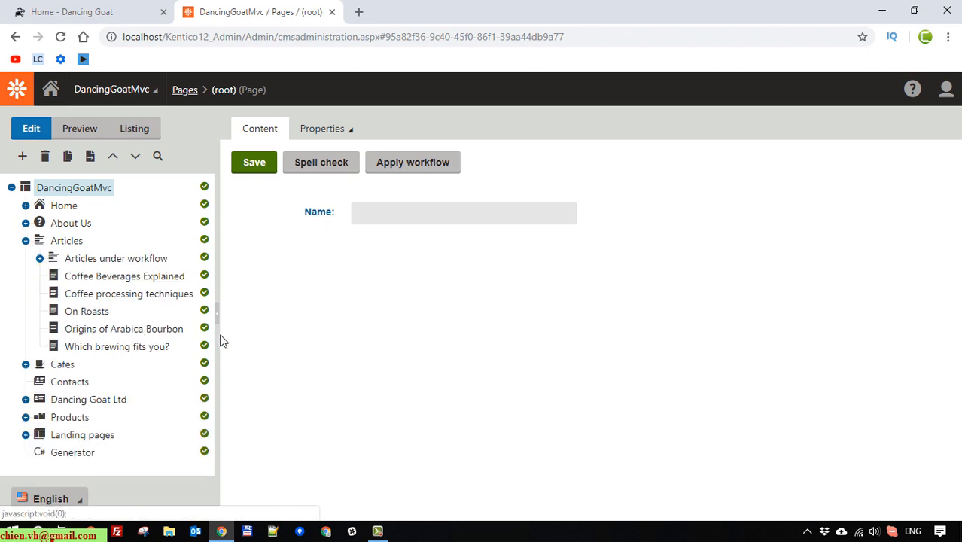
{"action": "left_click", "coordinate": [70, 9]}
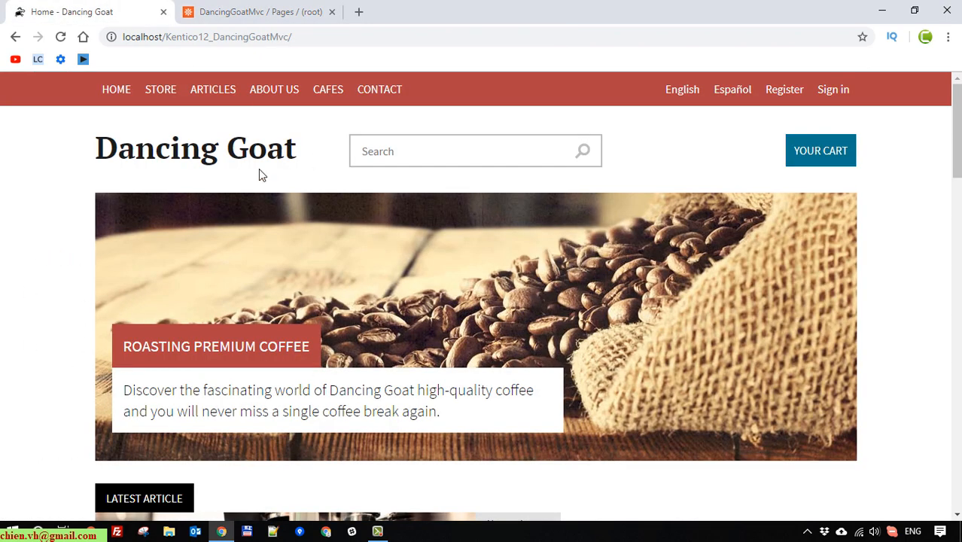
{"action": "left_click", "coordinate": [255, 8]}
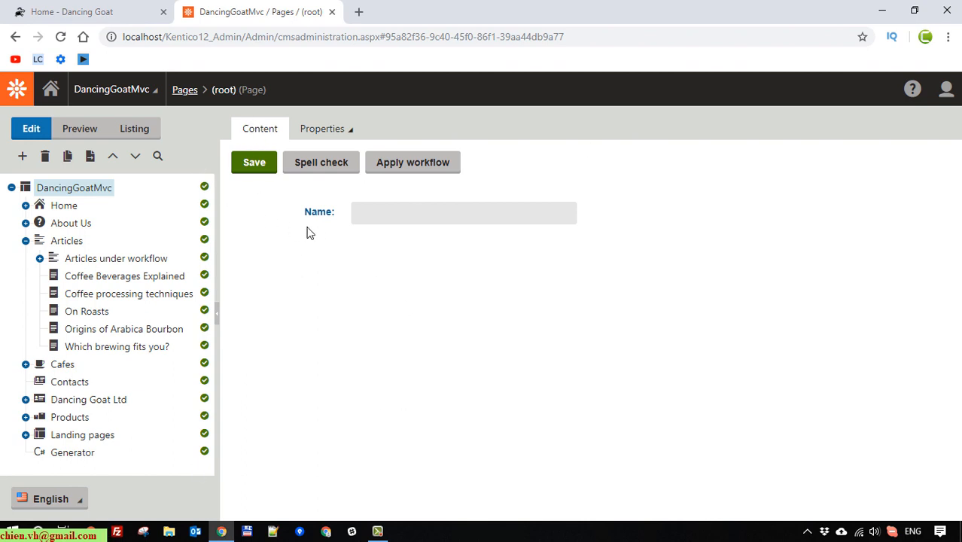
Open the Articles page on the live site and look through the English article list.
{"action": "left_click", "coordinate": [79, 6]}
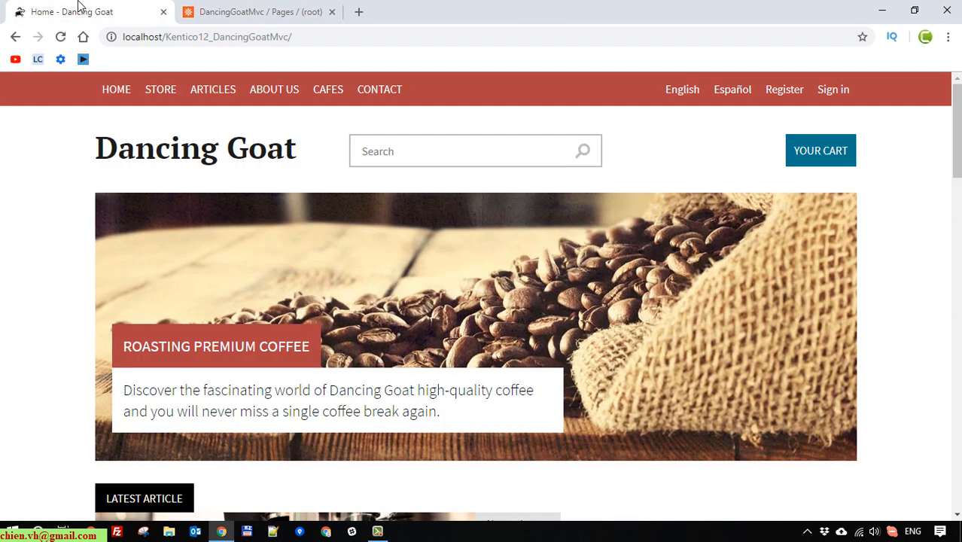
{"action": "left_click", "coordinate": [213, 89]}
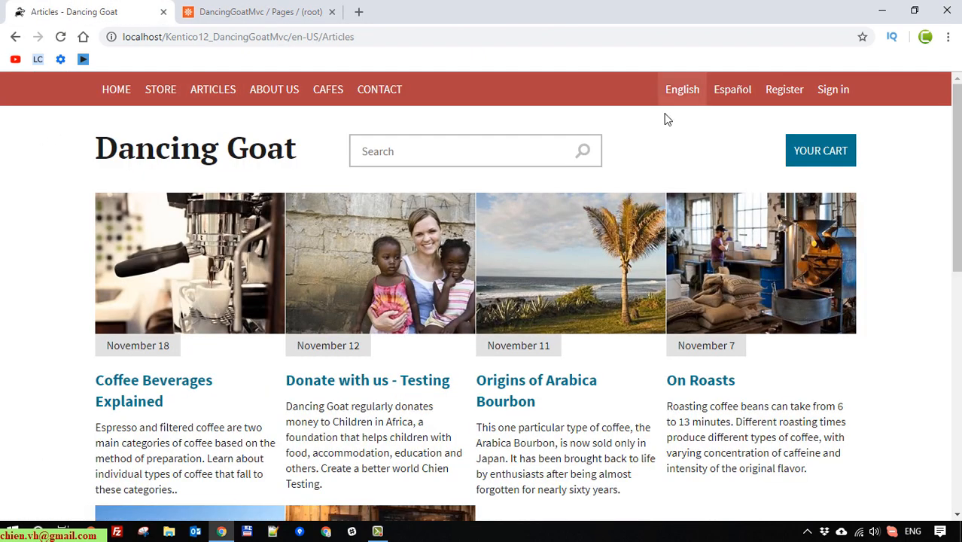
{"action": "scroll", "coordinate": [52, 244], "scroll_direction": "down", "scroll_amount": 2}
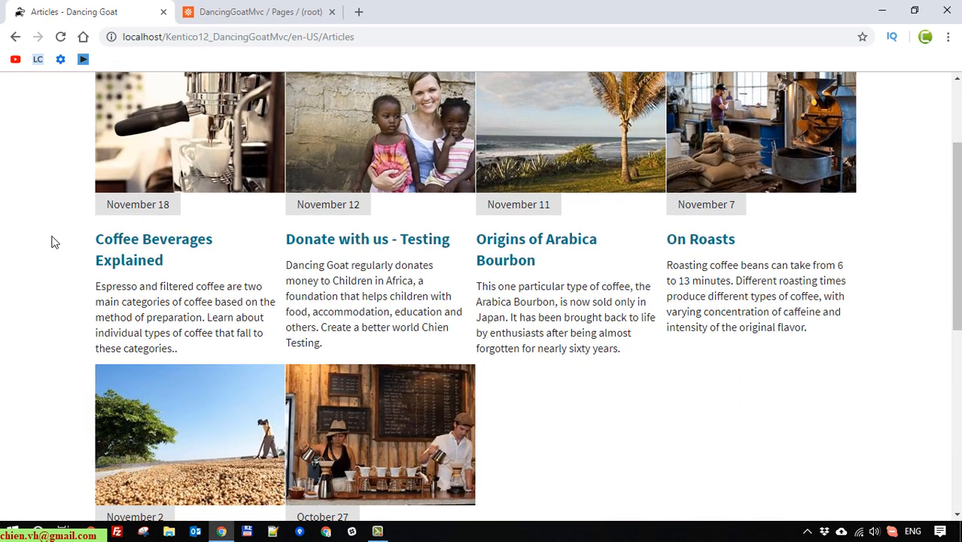
{"action": "scroll", "coordinate": [52, 243], "scroll_direction": "up", "scroll_amount": 2}
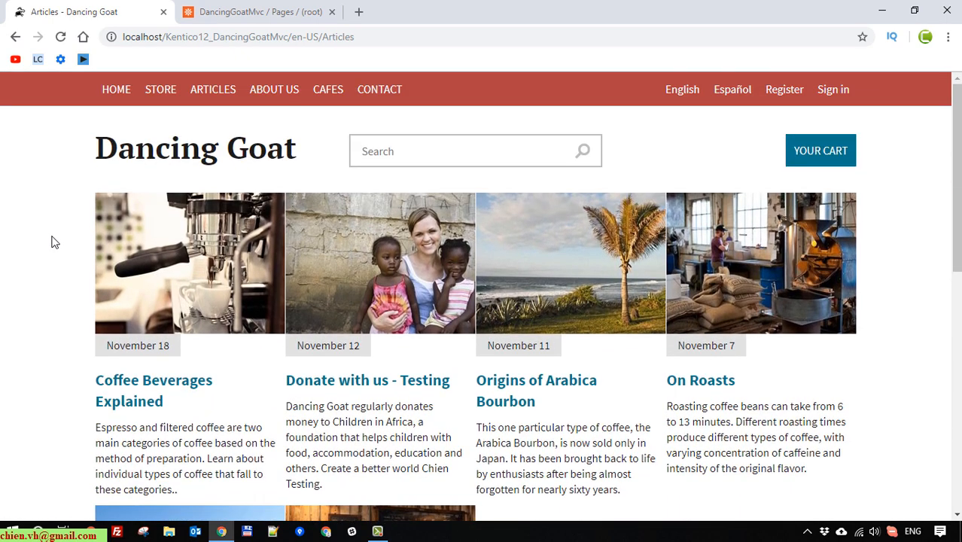
{"action": "scroll", "coordinate": [52, 243], "scroll_direction": "down", "scroll_amount": 2}
{"action": "scroll", "coordinate": [52, 242], "scroll_direction": "up", "scroll_amount": 2}
Switch the live site's Articles page to Español and look through the article list down to the footer.
{"action": "left_click", "coordinate": [734, 97]}
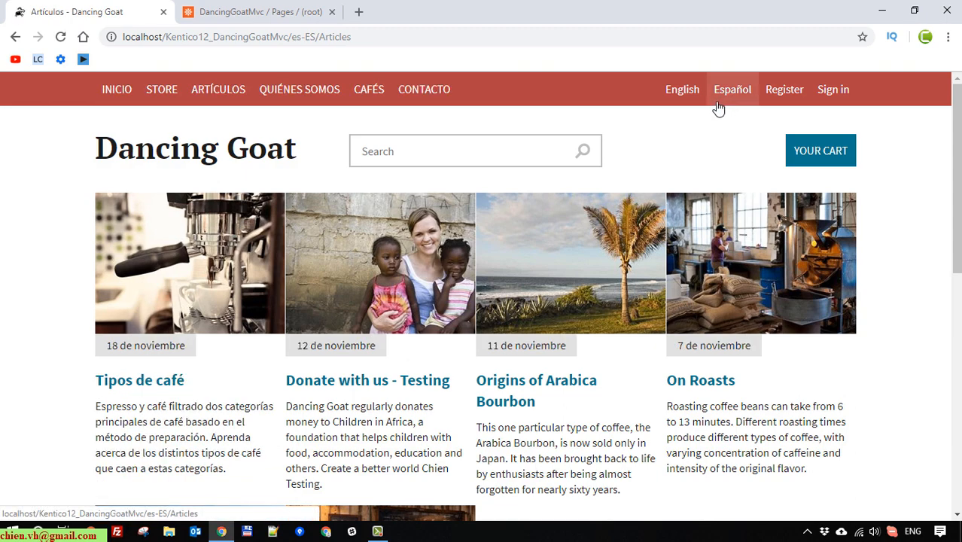
{"action": "scroll", "coordinate": [93, 395], "scroll_direction": "down", "scroll_amount": 2}
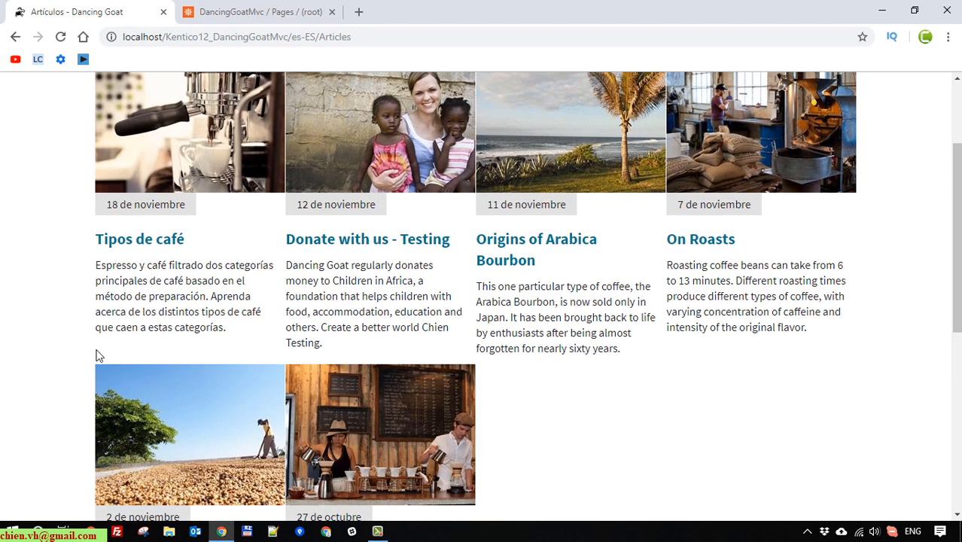
{"action": "scroll", "coordinate": [97, 365], "scroll_direction": "up", "scroll_amount": 2}
{"action": "scroll", "coordinate": [258, 376], "scroll_direction": "down", "scroll_amount": 8}
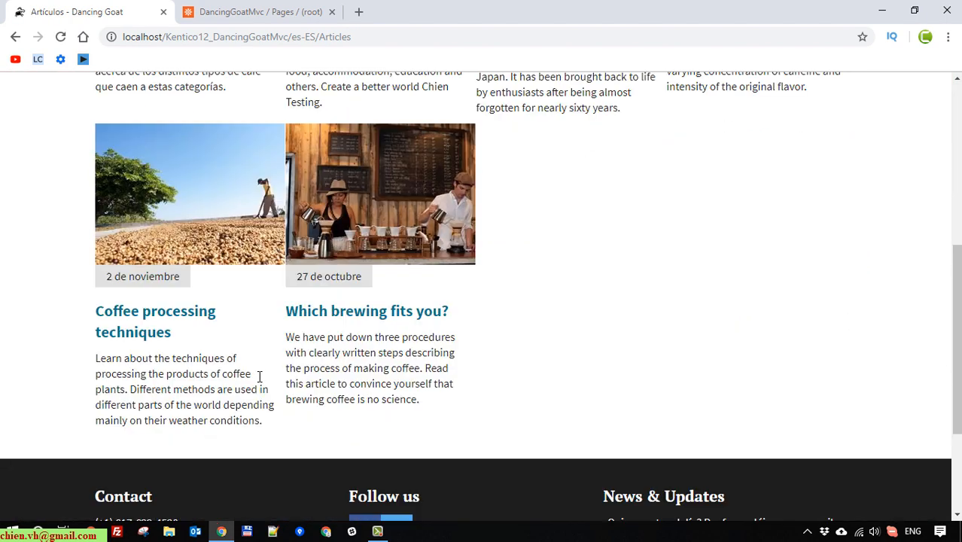
{"action": "scroll", "coordinate": [440, 334], "scroll_direction": "up", "scroll_amount": 2}
{"action": "scroll", "coordinate": [533, 352], "scroll_direction": "down", "scroll_amount": 2}
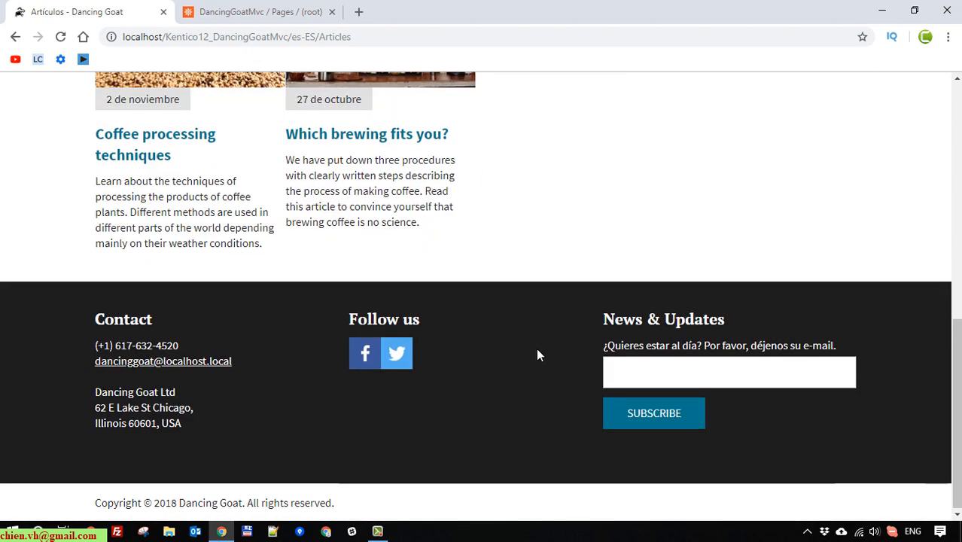
{"action": "scroll", "coordinate": [536, 354], "scroll_direction": "up", "scroll_amount": 8}
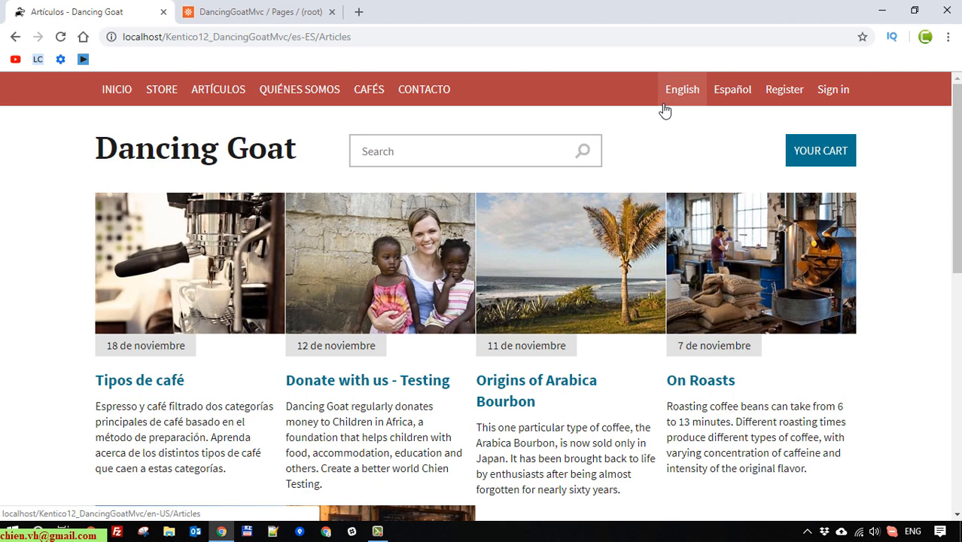
Expand Articles under workflow in the administration's content tree and widen the tree area to fit the page names.
{"action": "left_click", "coordinate": [271, 9]}
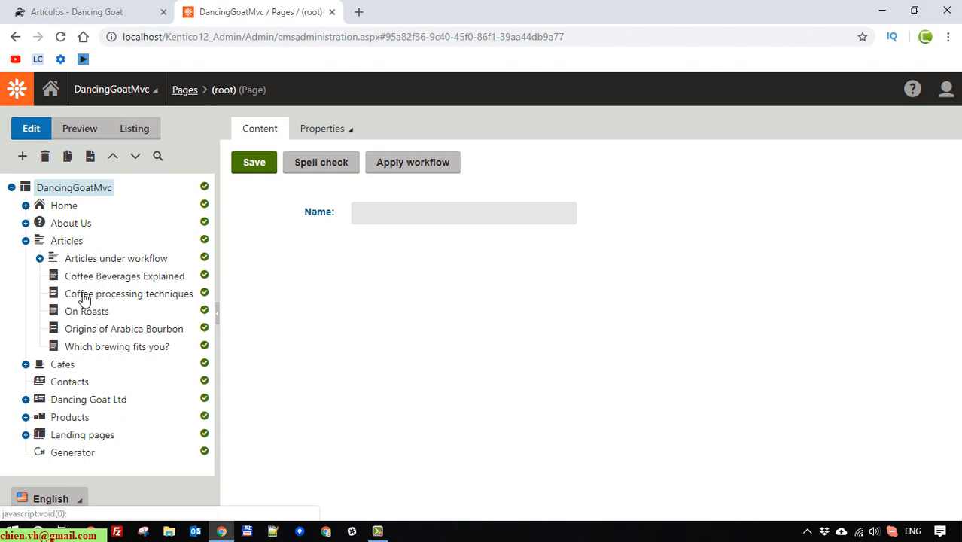
{"action": "left_click", "coordinate": [40, 258]}
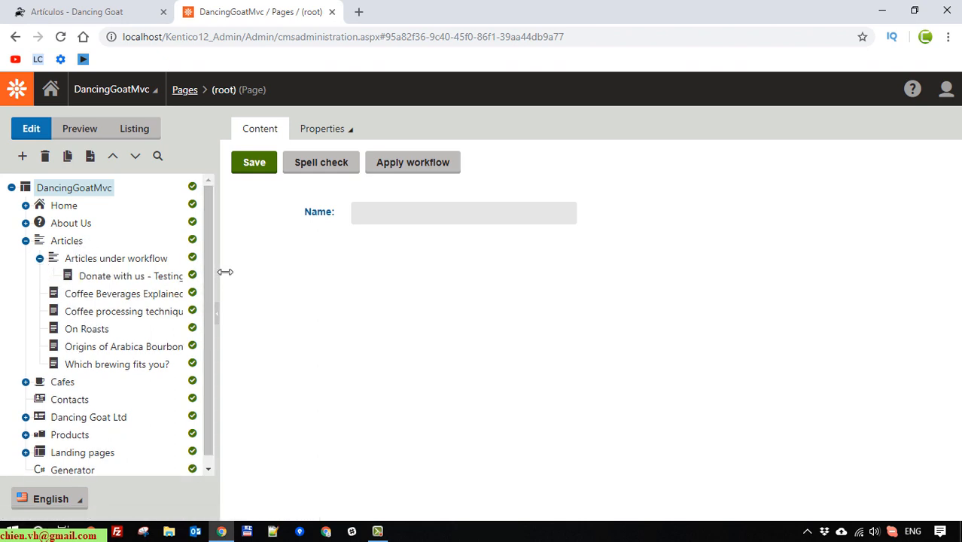
{"action": "left_click_drag", "start_coordinate": [223, 271], "coordinate": [289, 276]}
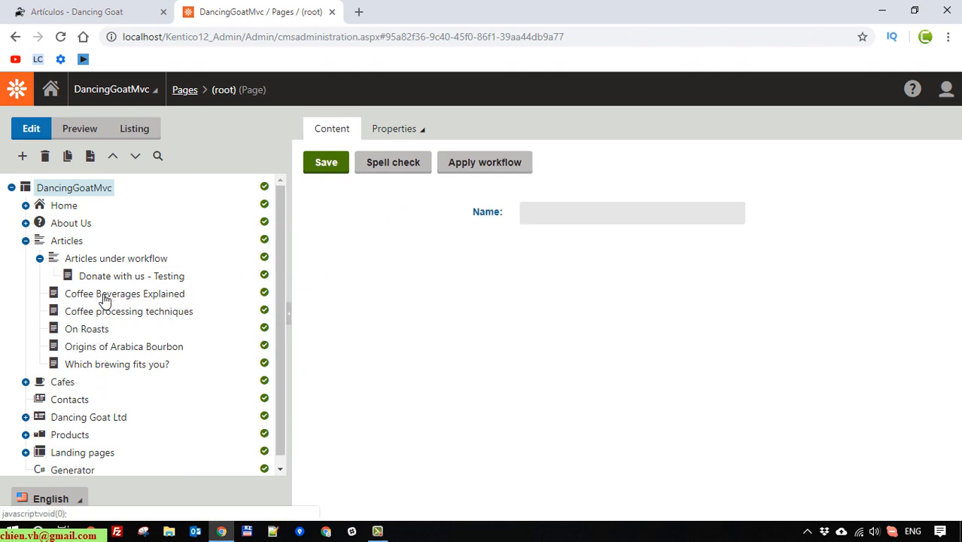
Compare the Spanish article list on the live site with the pages in the content tree.
{"action": "left_click", "coordinate": [96, 6]}
{"action": "scroll", "coordinate": [425, 271], "scroll_direction": "down", "scroll_amount": 2}
{"action": "scroll", "coordinate": [425, 271], "scroll_direction": "up", "scroll_amount": 2}
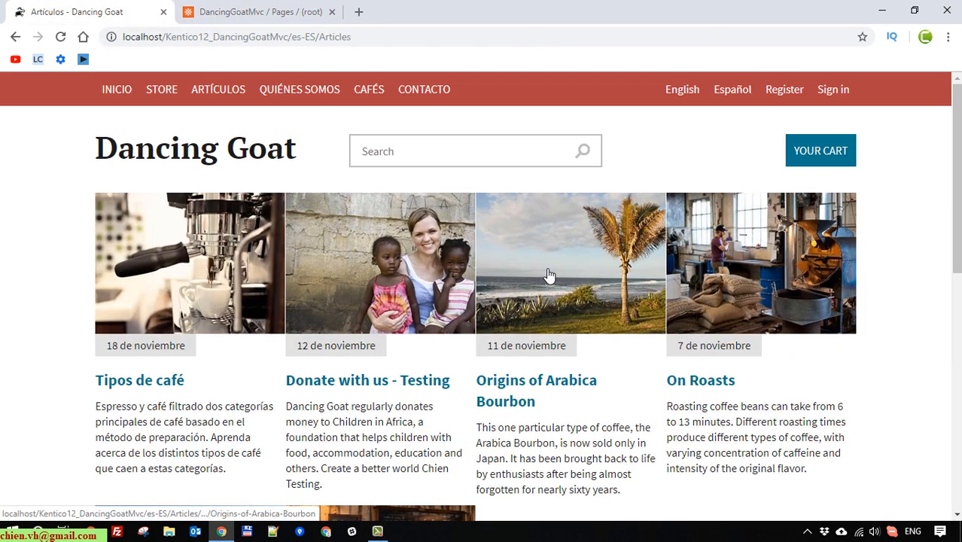
{"action": "scroll", "coordinate": [730, 294], "scroll_direction": "down", "scroll_amount": 4}
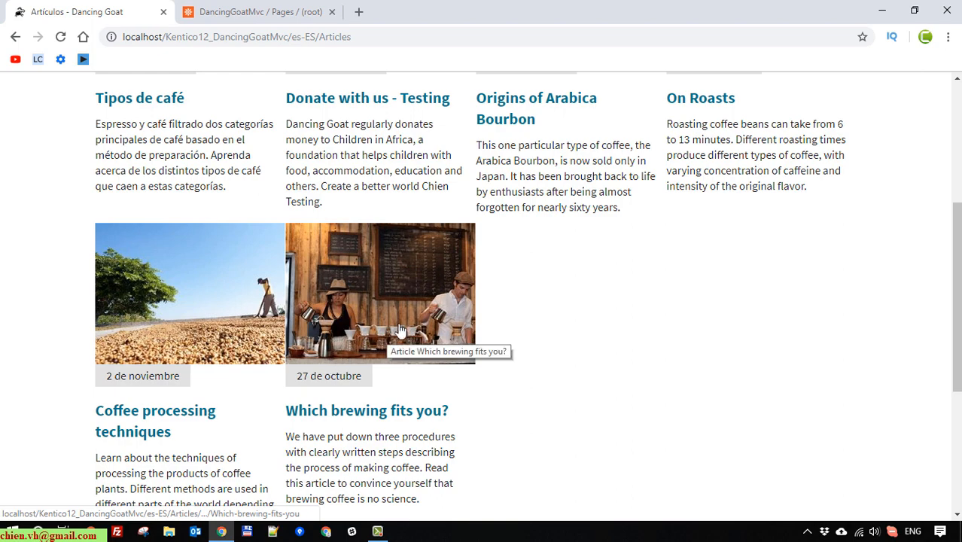
{"action": "scroll", "coordinate": [418, 354], "scroll_direction": "up", "scroll_amount": 3}
{"action": "scroll", "coordinate": [419, 355], "scroll_direction": "up", "scroll_amount": 1}
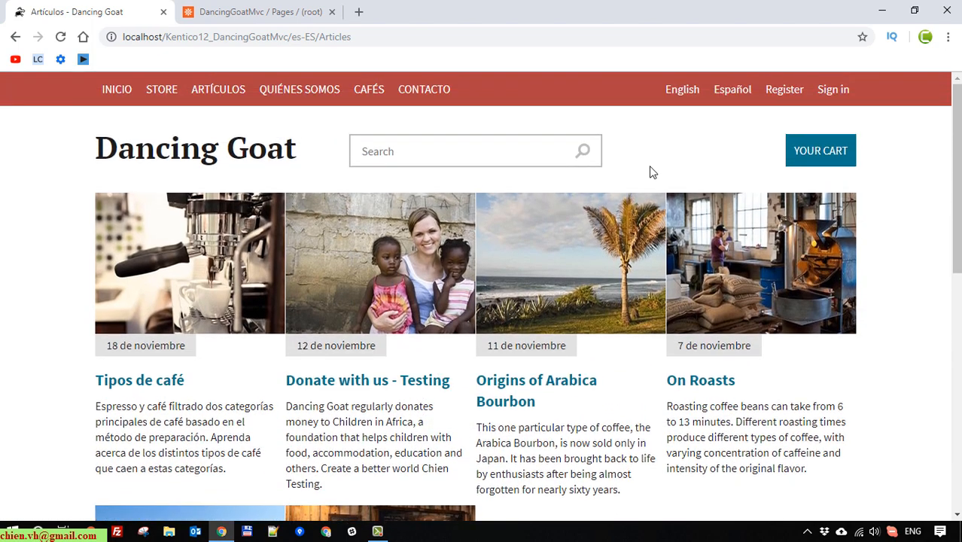
Switch the live site back to English and review its article list.
{"action": "left_click", "coordinate": [687, 94]}
{"action": "scroll", "coordinate": [50, 332], "scroll_direction": "down", "scroll_amount": 1}
{"action": "scroll", "coordinate": [50, 332], "scroll_direction": "down", "scroll_amount": 1}
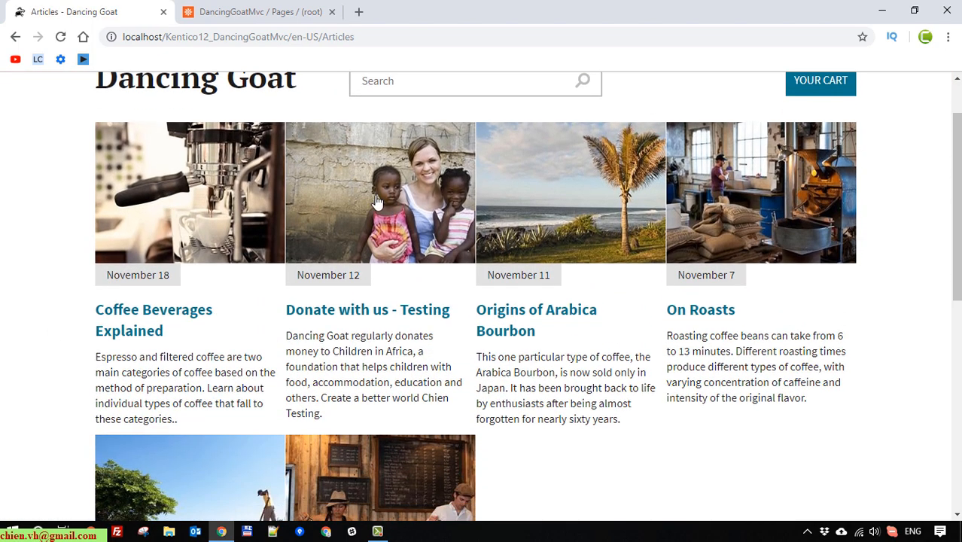
{"action": "scroll", "coordinate": [449, 382], "scroll_direction": "down", "scroll_amount": 2}
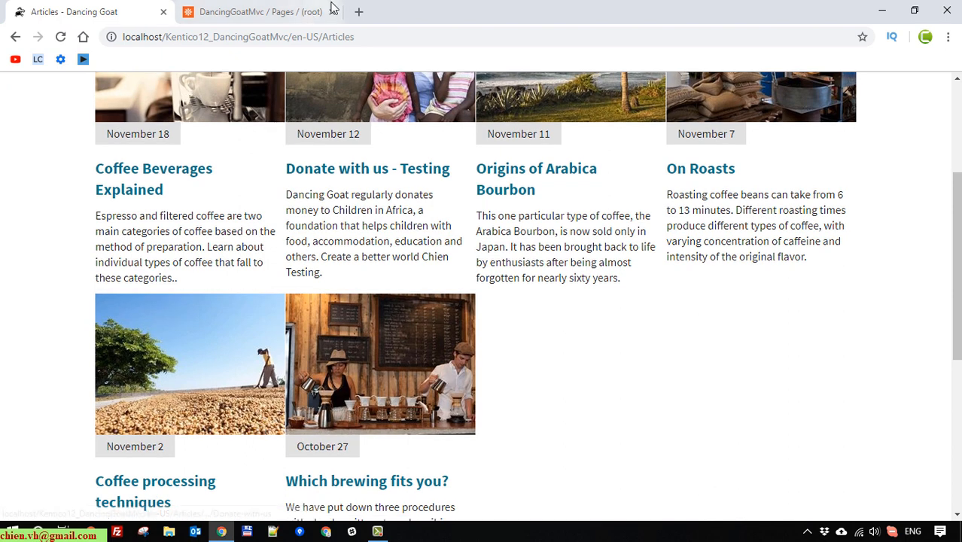
Start a new Article (MVC) page under Articles in the administration and enter the title "My Testing Article".
{"action": "left_click", "coordinate": [248, 9]}
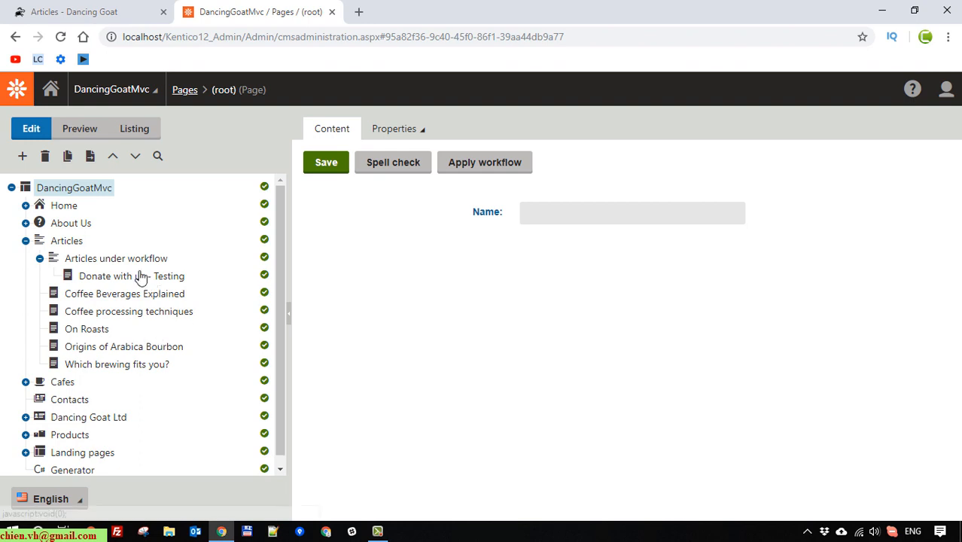
{"action": "right_click", "coordinate": [71, 242]}
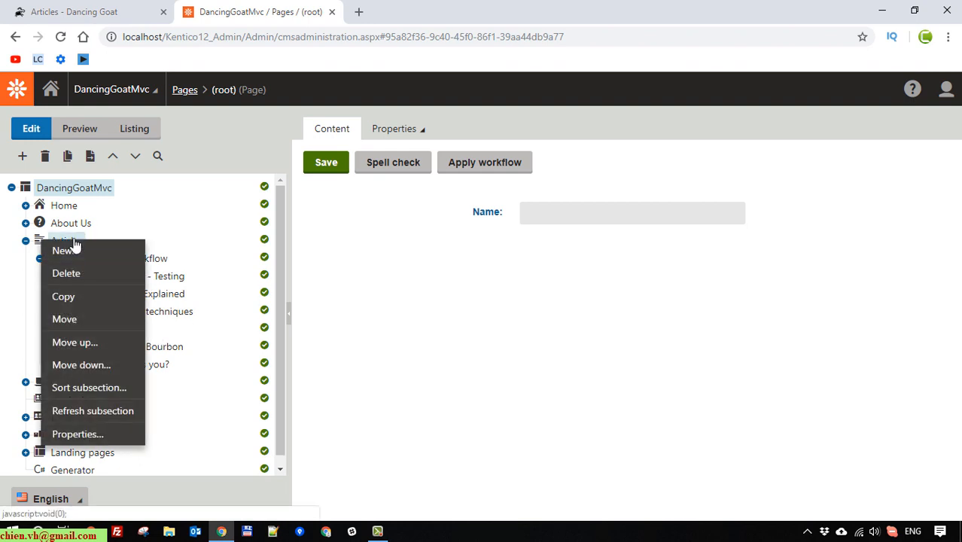
{"action": "left_click", "coordinate": [69, 252]}
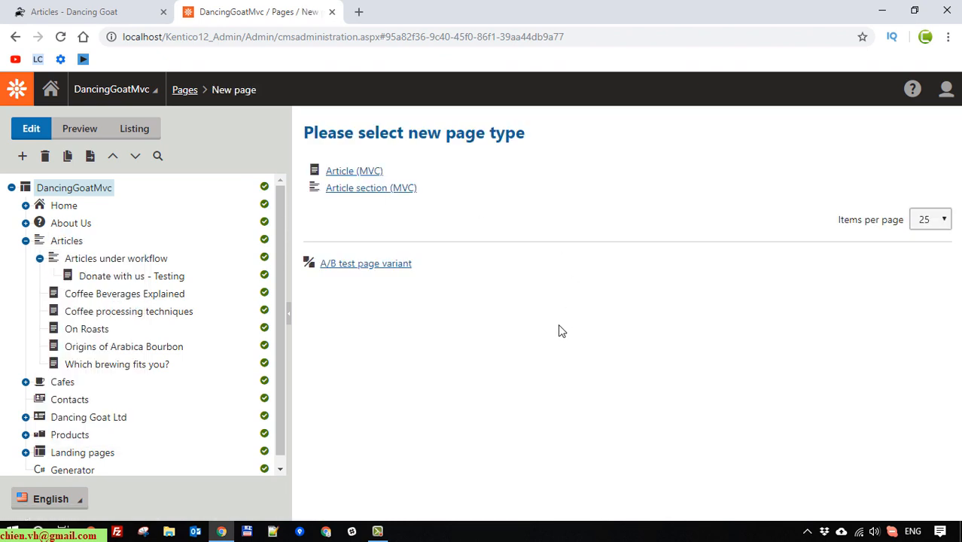
{"action": "left_click", "coordinate": [365, 174]}
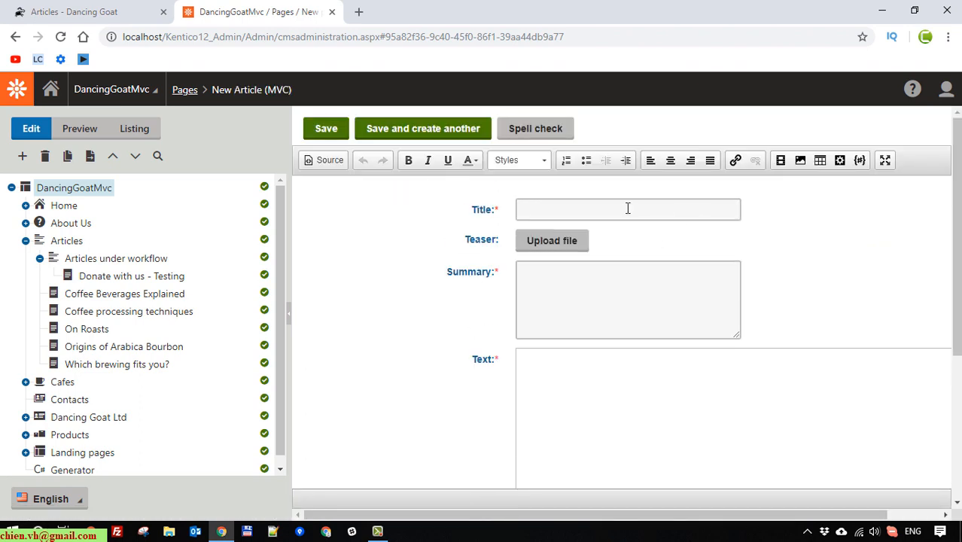
{"action": "left_click", "coordinate": [628, 210]}
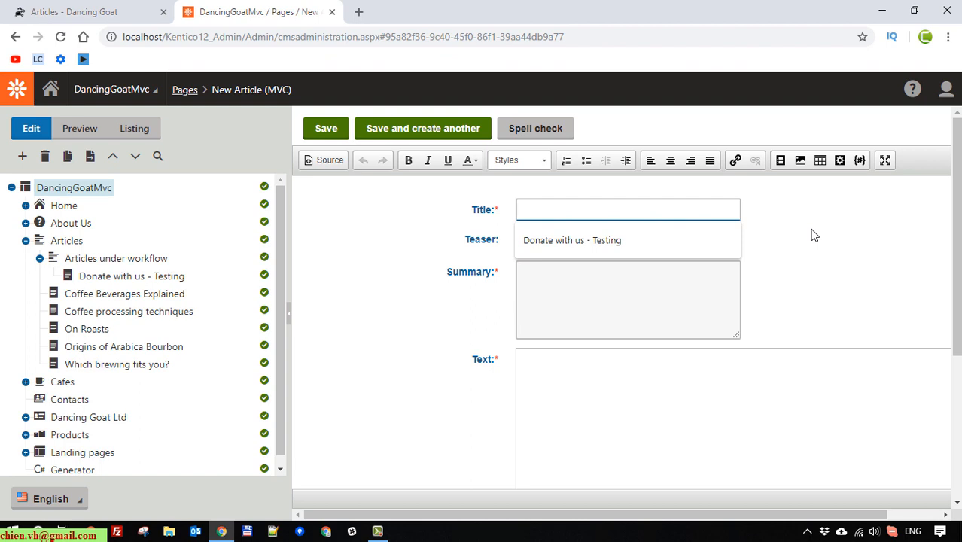
{"action": "type", "text": "My Testing Article"}
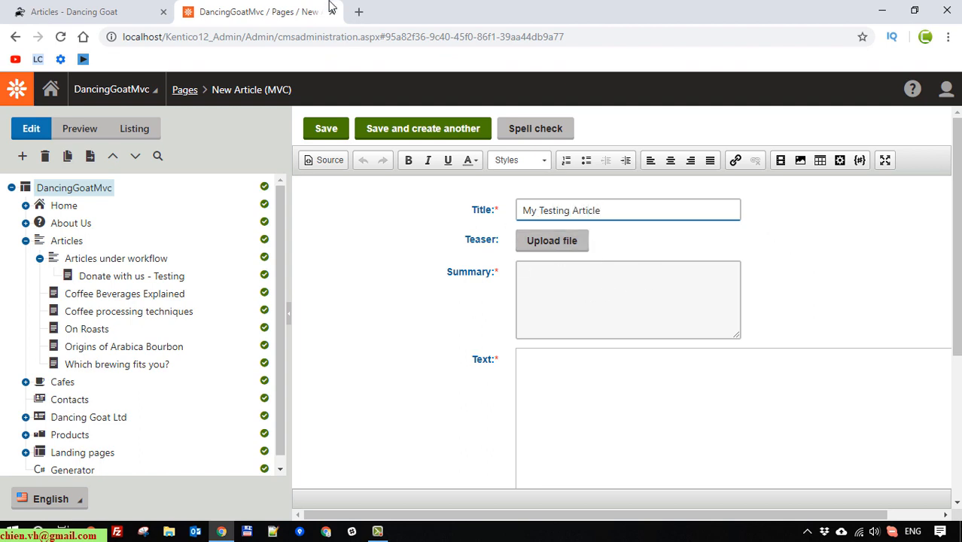
Search the web for "lorem ipsum" in a new browser tab and open the lipsum.com site.
{"action": "left_click", "coordinate": [360, 11]}
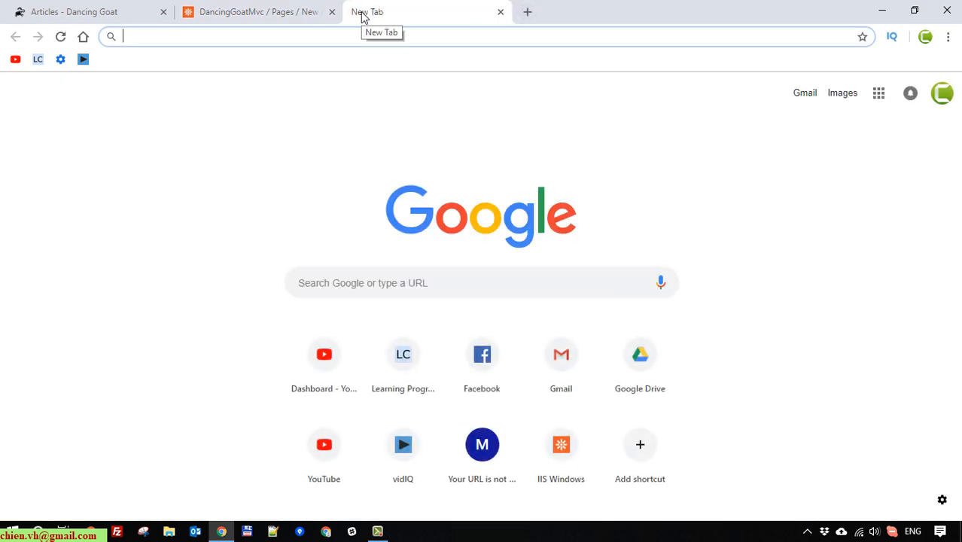
{"action": "type", "text": "lorem"}
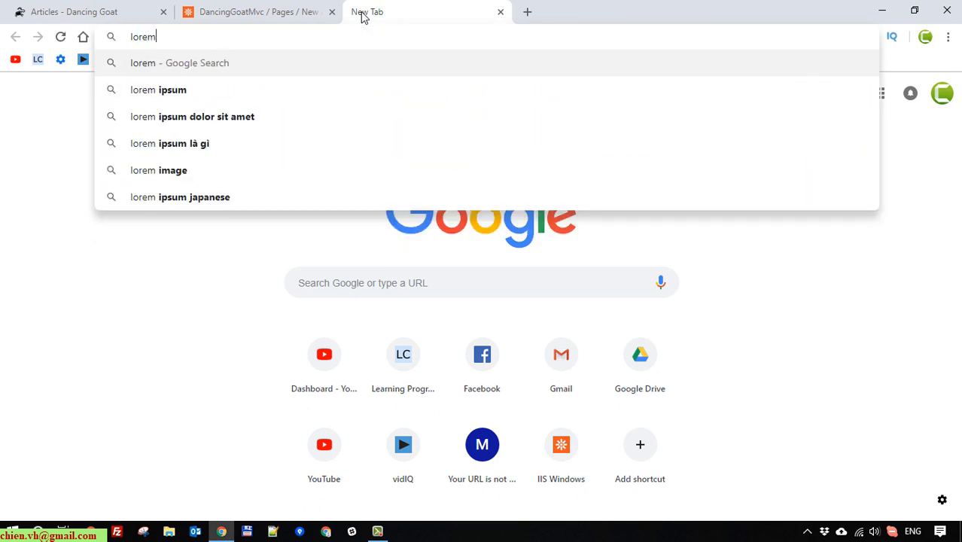
{"action": "key", "text": "Down"}
{"action": "key", "text": "Return"}
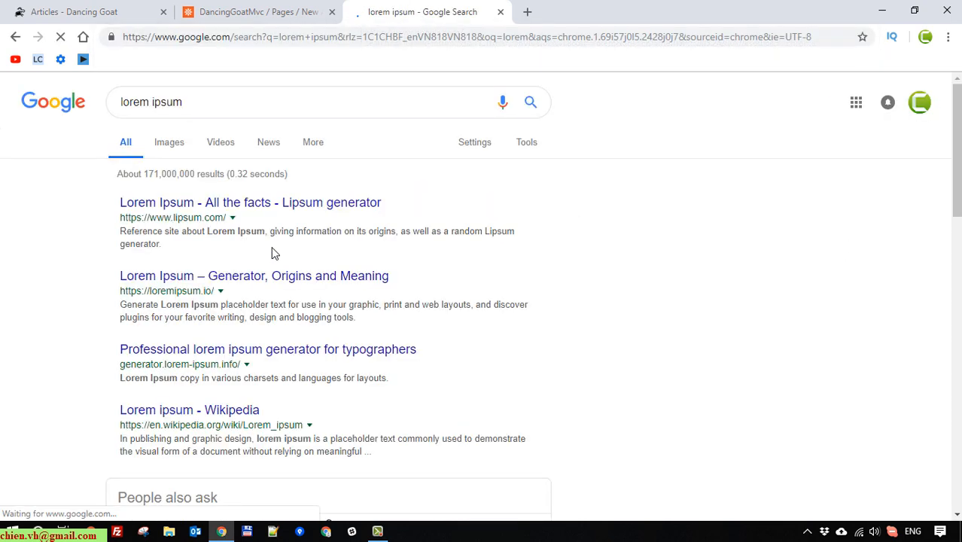
{"action": "left_click", "coordinate": [303, 204]}
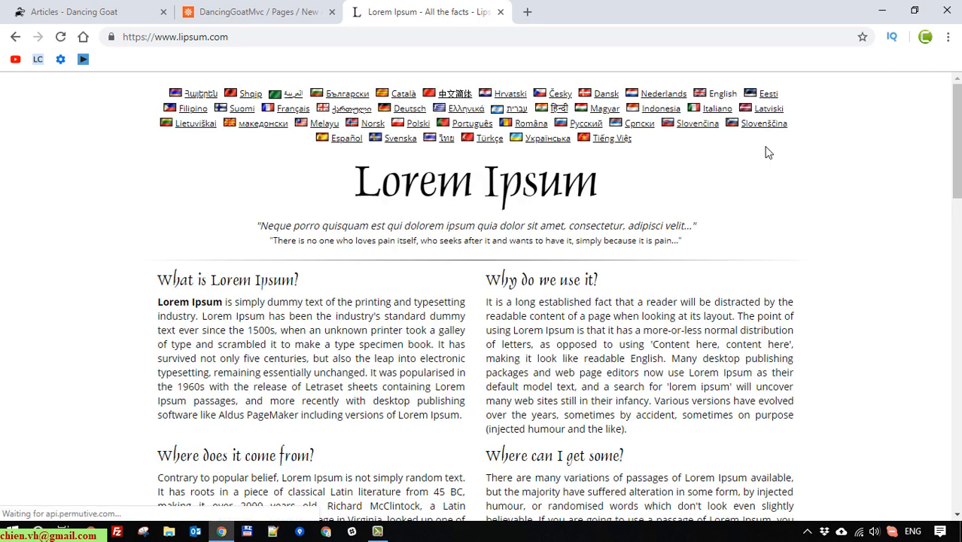
Copy the "What is Lorem Ipsum?" heading together with its paragraph from the page.
{"action": "scroll", "coordinate": [767, 153], "scroll_direction": "down", "scroll_amount": 4}
{"action": "scroll", "coordinate": [767, 153], "scroll_direction": "down", "scroll_amount": 5}
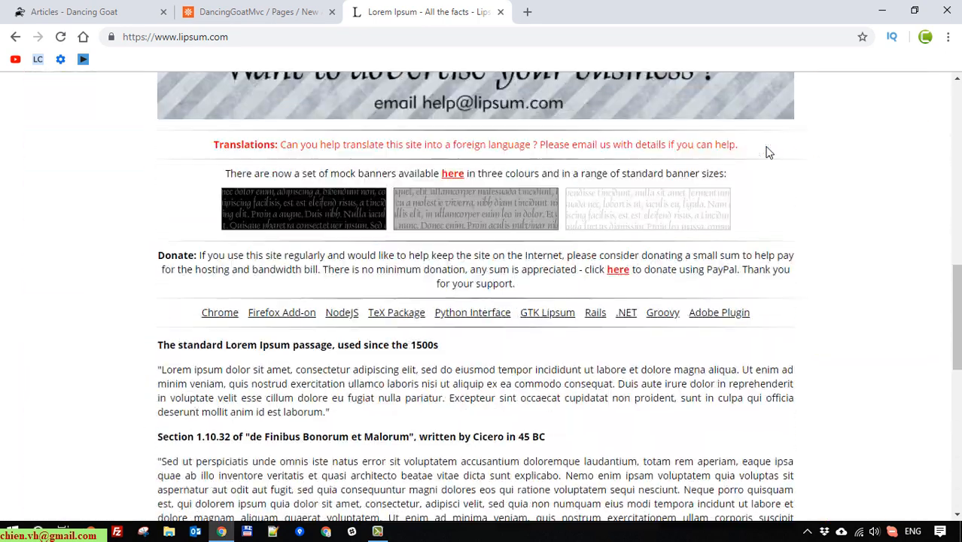
{"action": "scroll", "coordinate": [765, 157], "scroll_direction": "up", "scroll_amount": 8}
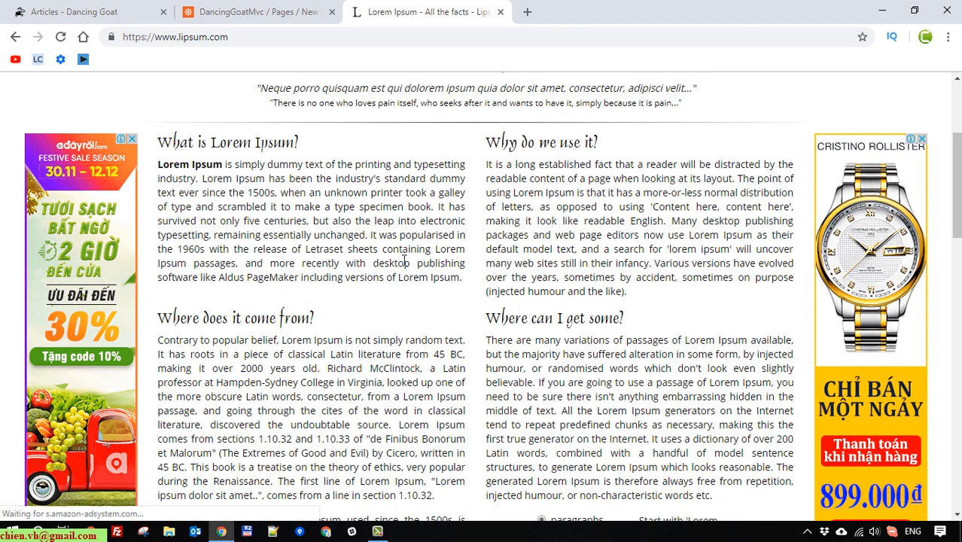
{"action": "left_click_drag", "start_coordinate": [465, 279], "coordinate": [158, 141]}
{"action": "right_click", "coordinate": [261, 204]}
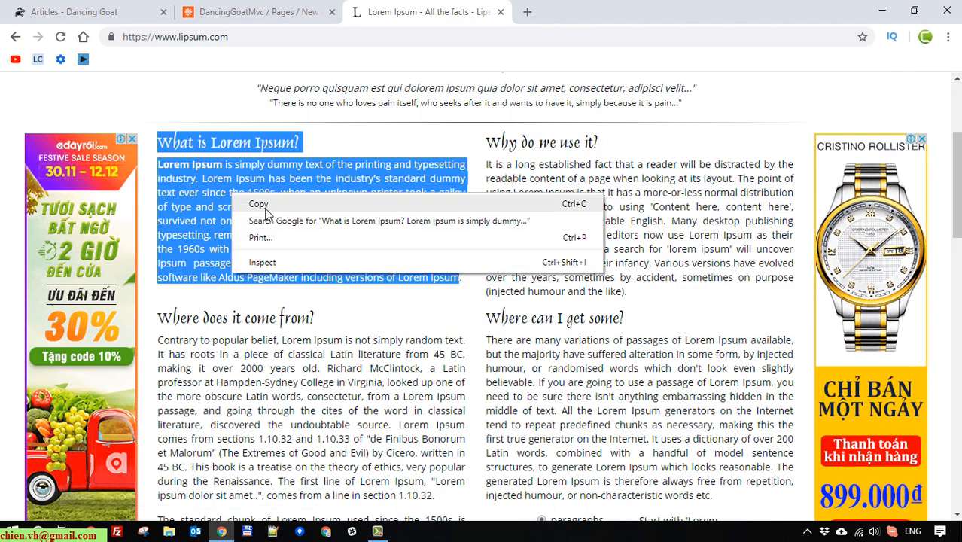
{"action": "left_click", "coordinate": [273, 217]}
Return to the new article form in the administration and paste the copied lorem ipsum section into the Text field.
{"action": "left_click", "coordinate": [256, 12]}
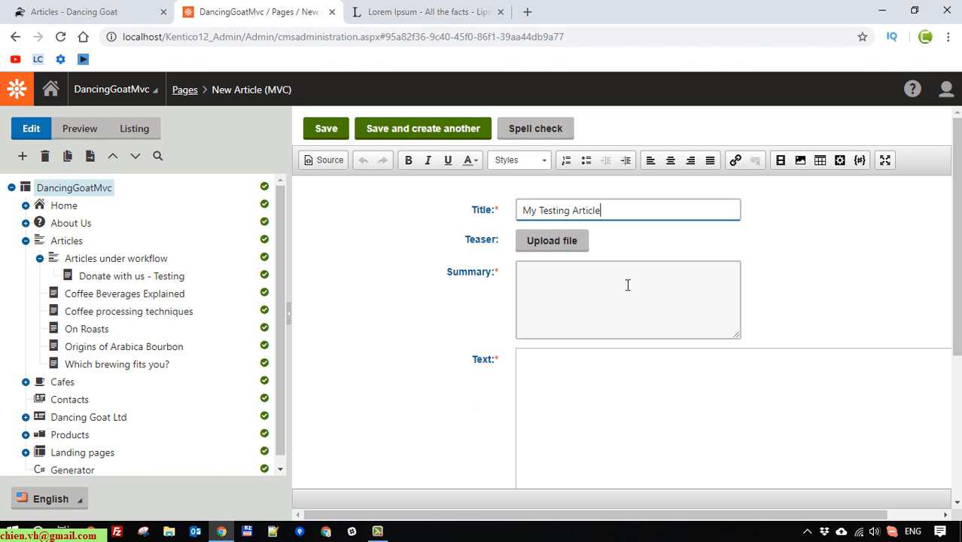
{"action": "scroll", "coordinate": [625, 290], "scroll_direction": "down", "scroll_amount": 1}
{"action": "left_click", "coordinate": [611, 305]}
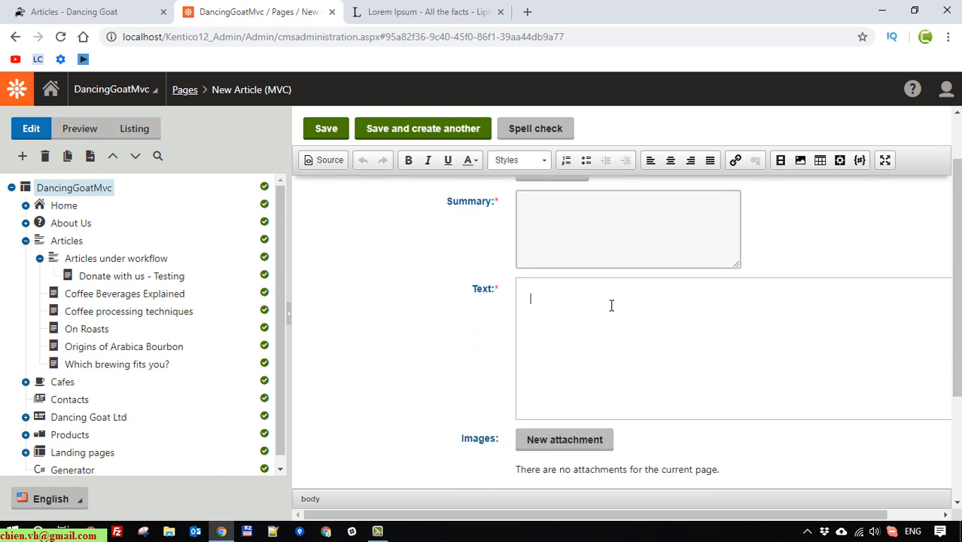
{"action": "right_click", "coordinate": [570, 312]}
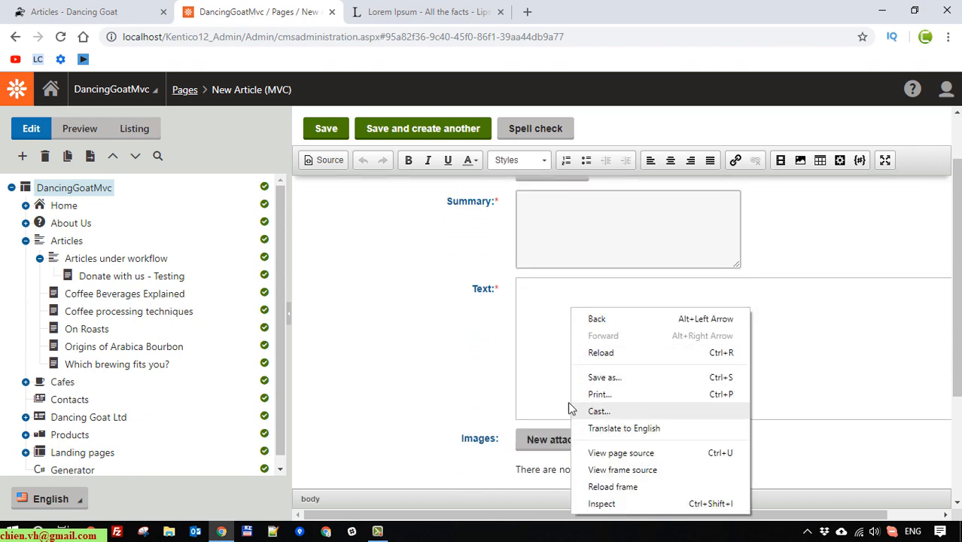
{"action": "left_click", "coordinate": [547, 316]}
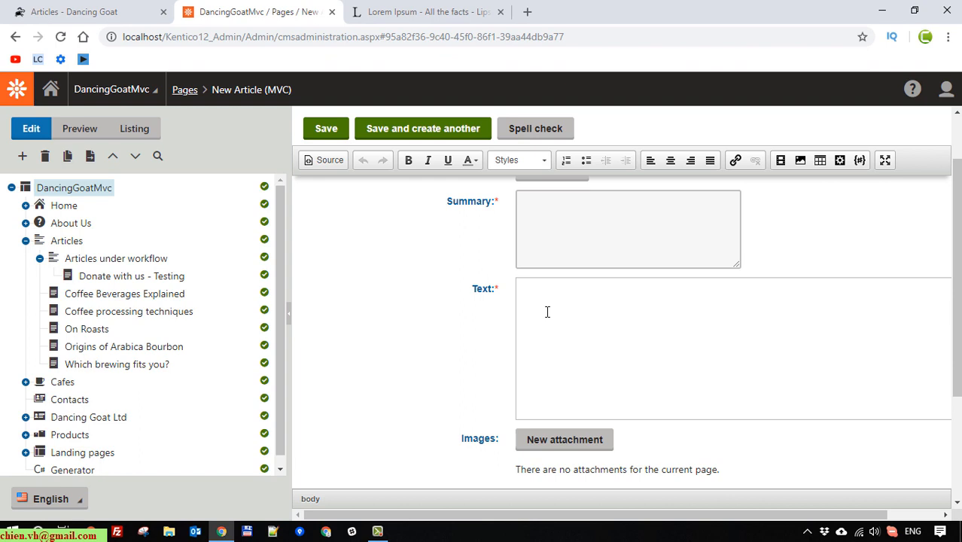
{"action": "key", "text": "ctrl+v"}
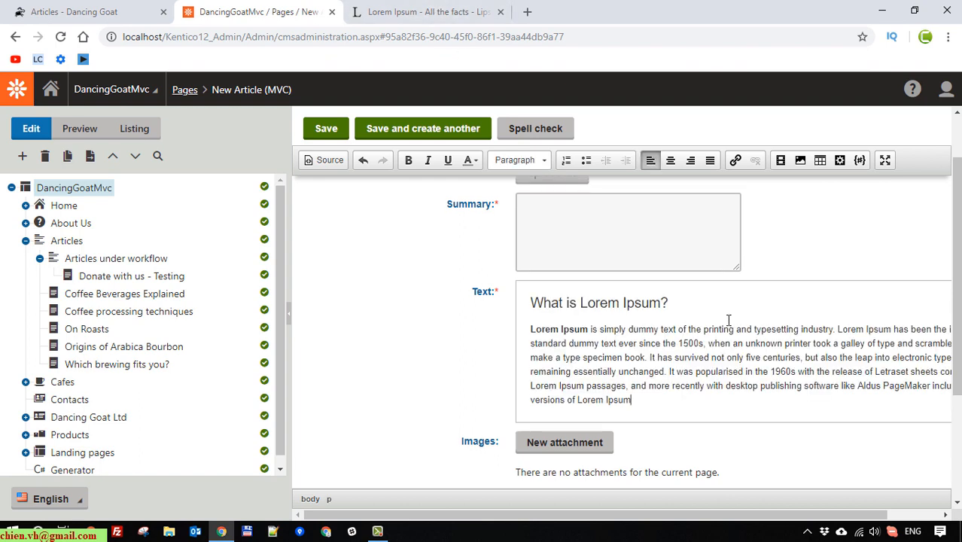
{"action": "scroll", "coordinate": [708, 322], "scroll_direction": "up", "scroll_amount": 1}
{"action": "scroll", "coordinate": [700, 396], "scroll_direction": "down", "scroll_amount": 1}
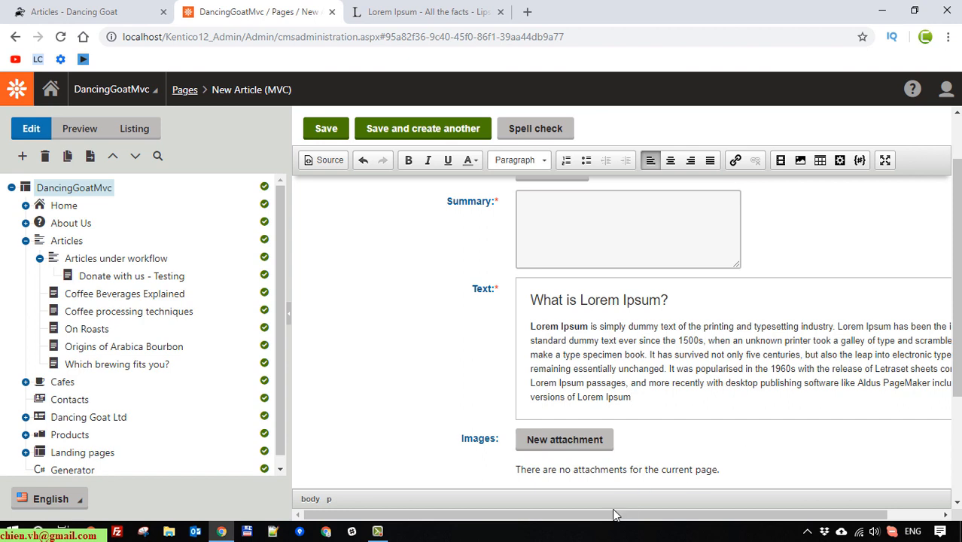
{"action": "left_click_drag", "start_coordinate": [451, 516], "coordinate": [649, 518]}
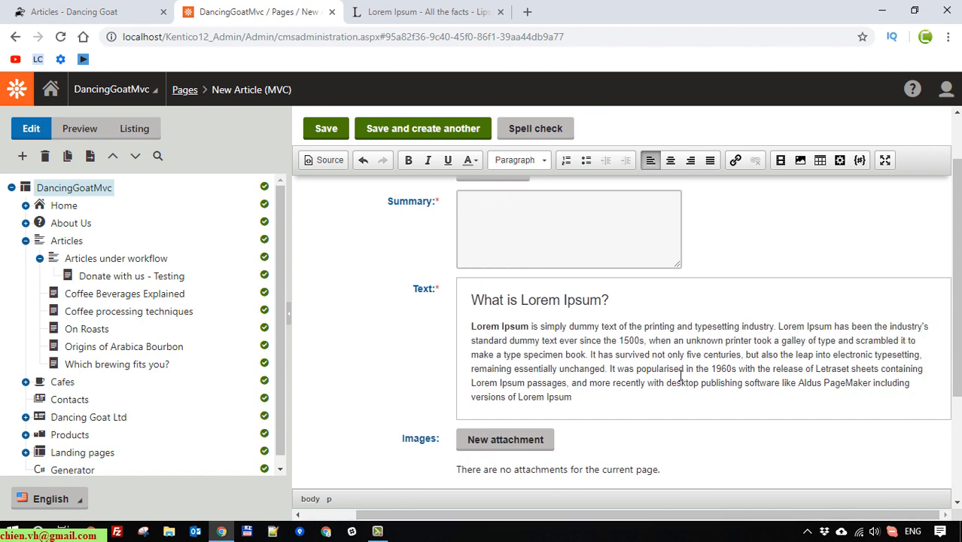
{"action": "left_click_drag", "start_coordinate": [594, 356], "coordinate": [471, 326]}
{"action": "right_click", "coordinate": [506, 333]}
{"action": "left_click", "coordinate": [535, 356]}
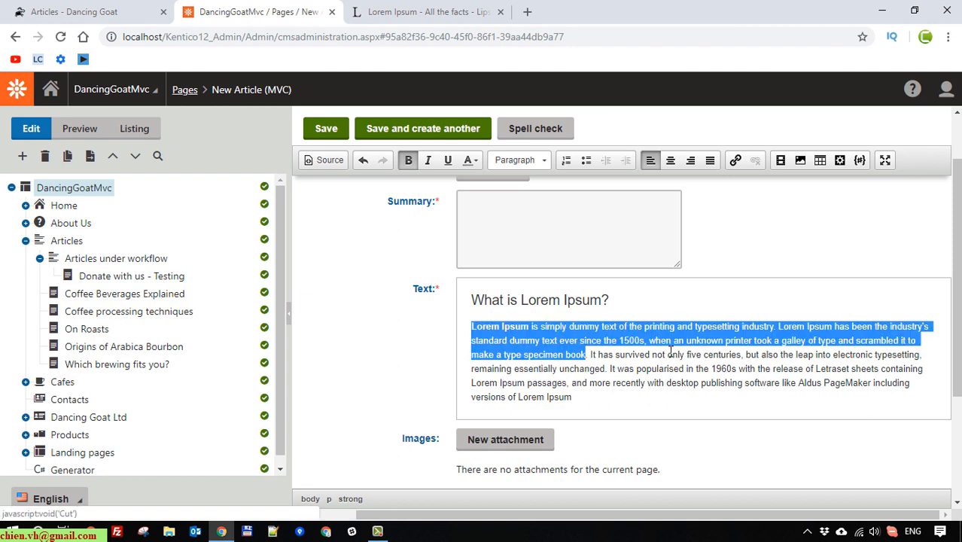
{"action": "left_click", "coordinate": [666, 340]}
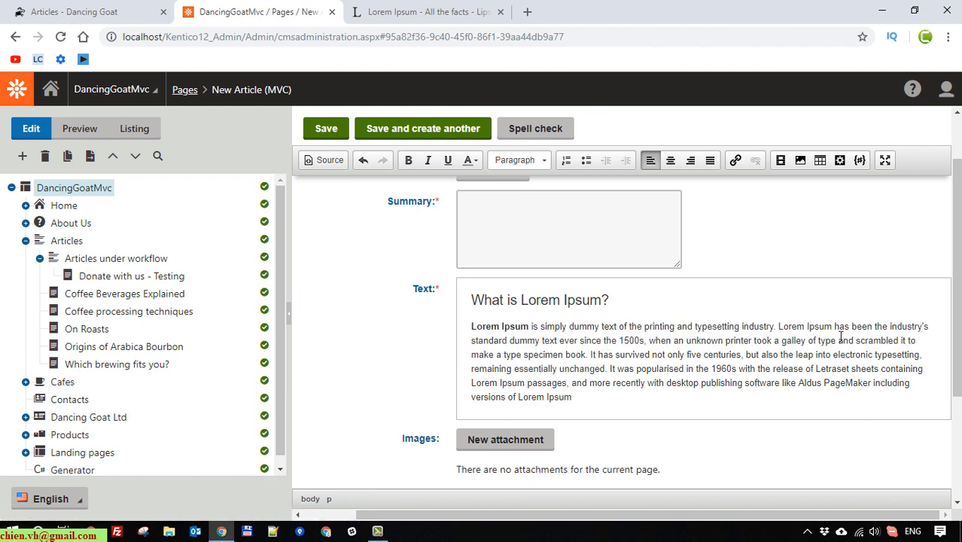
Copy "Lorem Ipsum is simply dummy text of the printing and typesetting industry" from the article text into the Summary field.
{"action": "left_click_drag", "start_coordinate": [781, 334], "coordinate": [471, 328]}
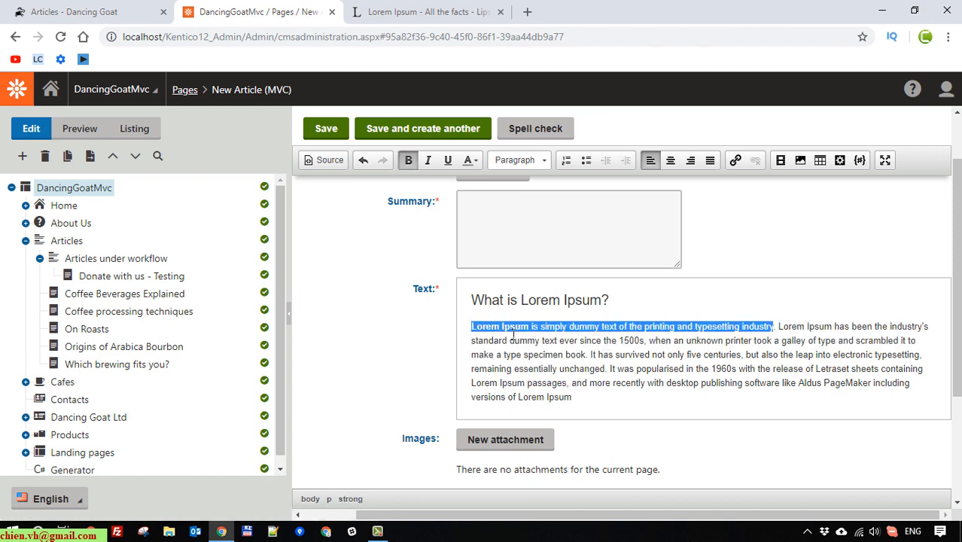
{"action": "right_click", "coordinate": [511, 328]}
{"action": "left_click", "coordinate": [537, 351]}
{"action": "left_click", "coordinate": [564, 232]}
{"action": "right_click", "coordinate": [563, 227]}
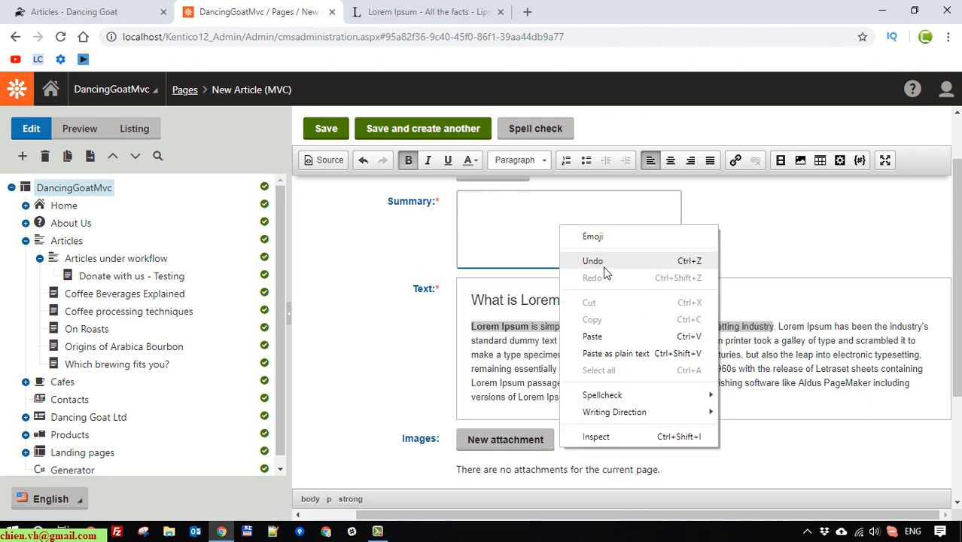
{"action": "left_click", "coordinate": [595, 336]}
Set the article's Publish from value to the current date and time.
{"action": "scroll", "coordinate": [766, 275], "scroll_direction": "up", "scroll_amount": 1}
{"action": "scroll", "coordinate": [766, 290], "scroll_direction": "down", "scroll_amount": 2}
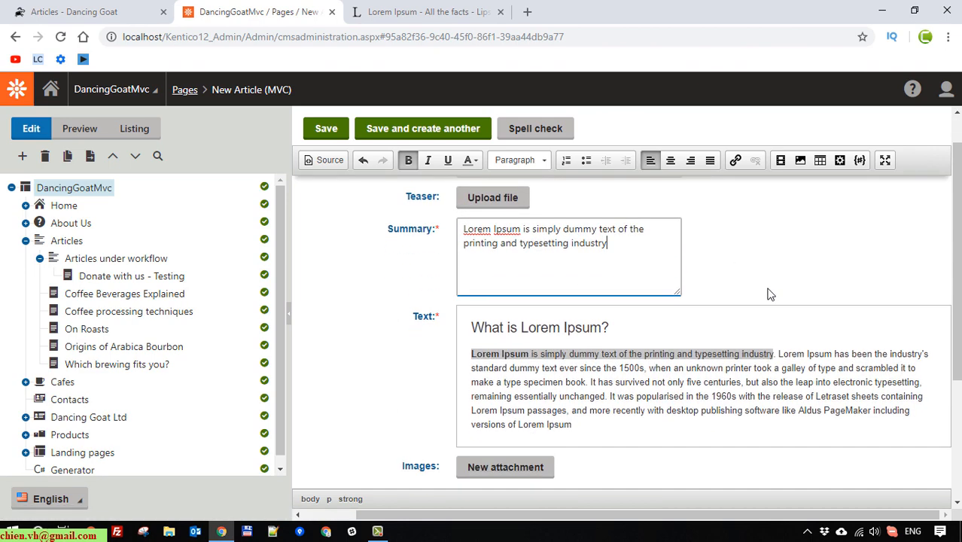
{"action": "scroll", "coordinate": [775, 296], "scroll_direction": "down", "scroll_amount": 3}
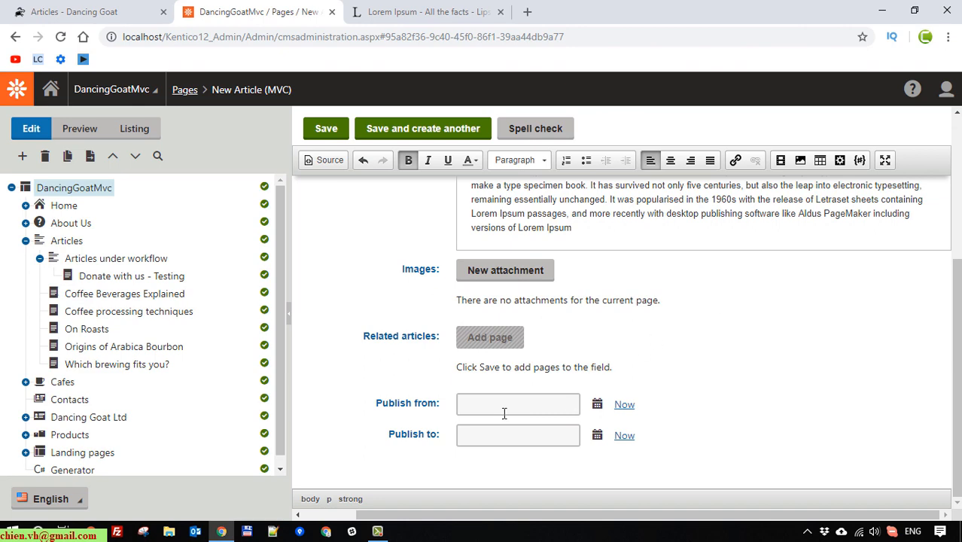
{"action": "left_click", "coordinate": [624, 404]}
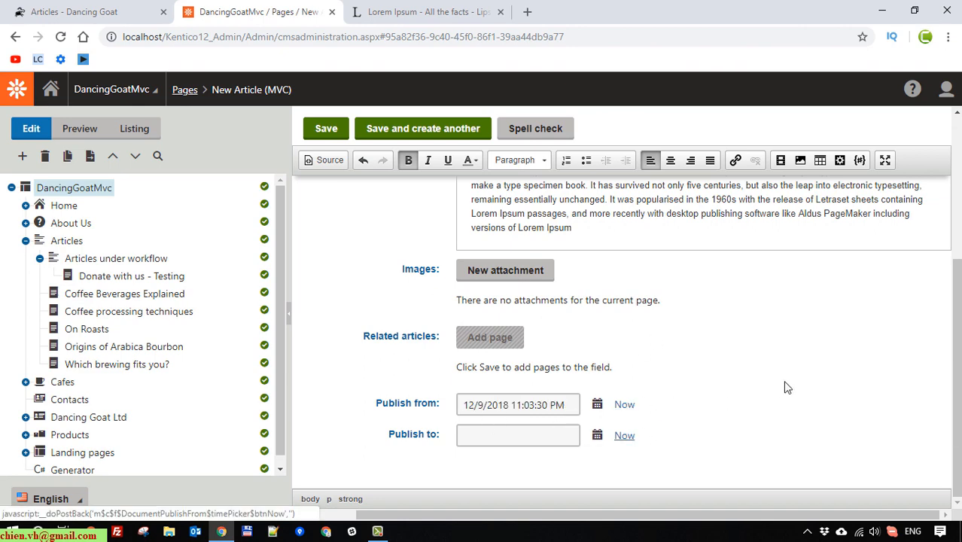
Upload sitecore.jpg from the Pictures folder as the article's teaser image.
{"action": "scroll", "coordinate": [807, 380], "scroll_direction": "up", "scroll_amount": 4}
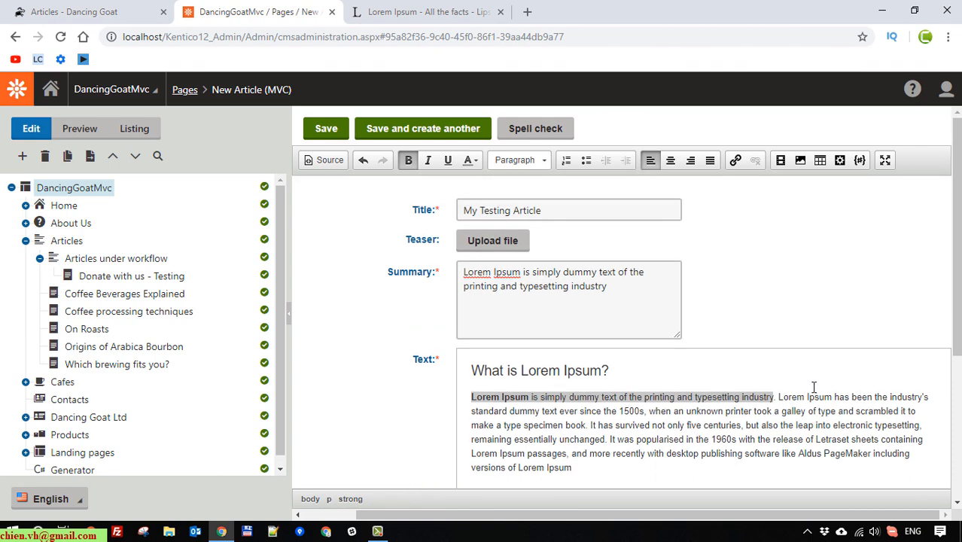
{"action": "left_click", "coordinate": [505, 241]}
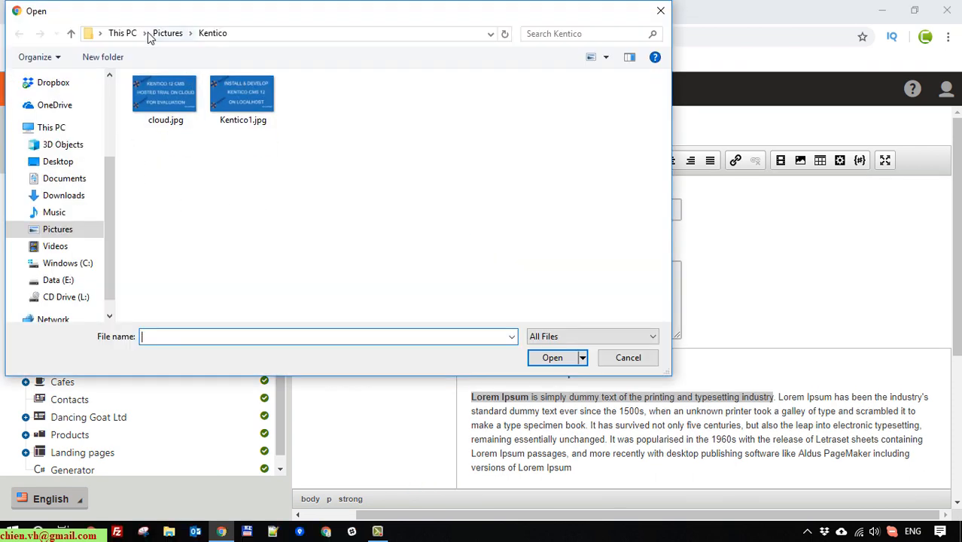
{"action": "left_click", "coordinate": [169, 34]}
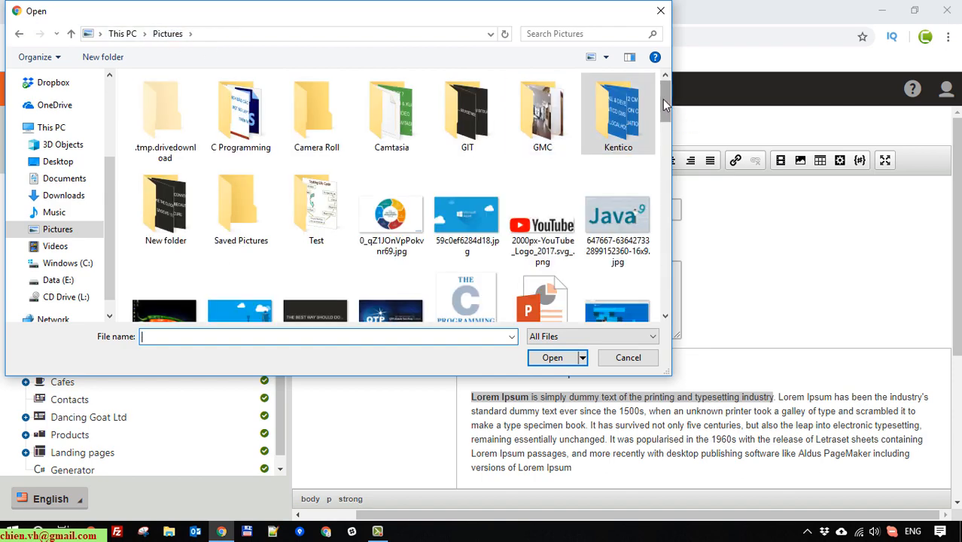
{"action": "left_click_drag", "start_coordinate": [666, 106], "coordinate": [666, 283]}
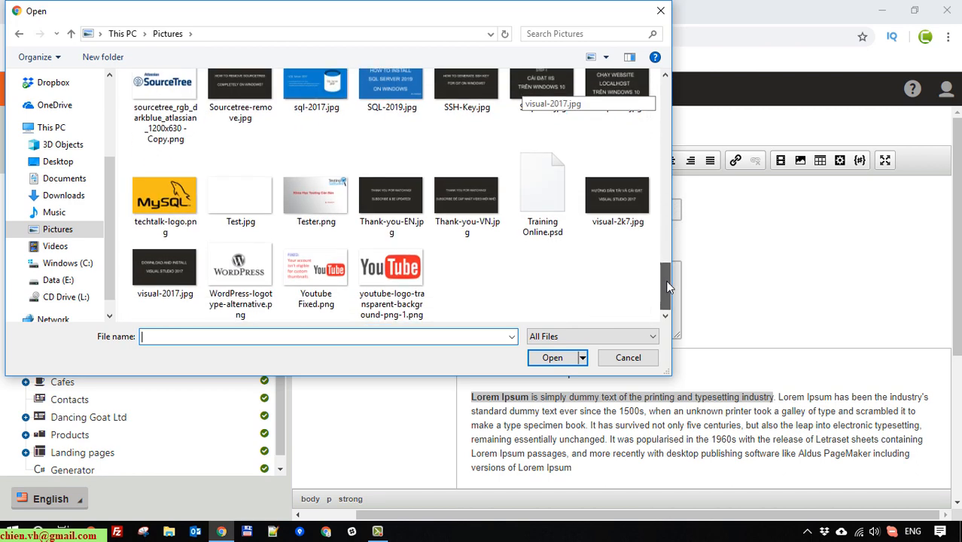
{"action": "left_click_drag", "start_coordinate": [667, 286], "coordinate": [667, 247]}
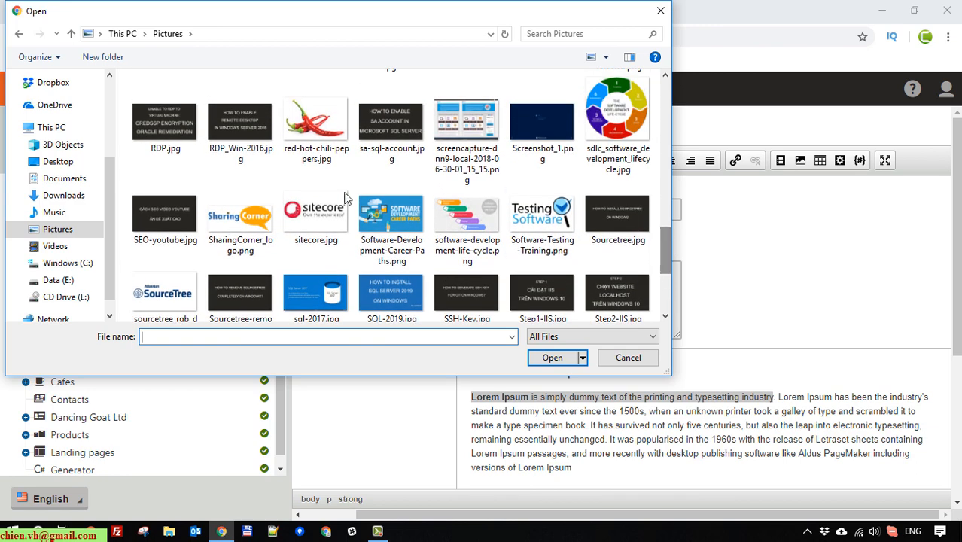
{"action": "left_click", "coordinate": [320, 213]}
{"action": "left_click", "coordinate": [552, 358]}
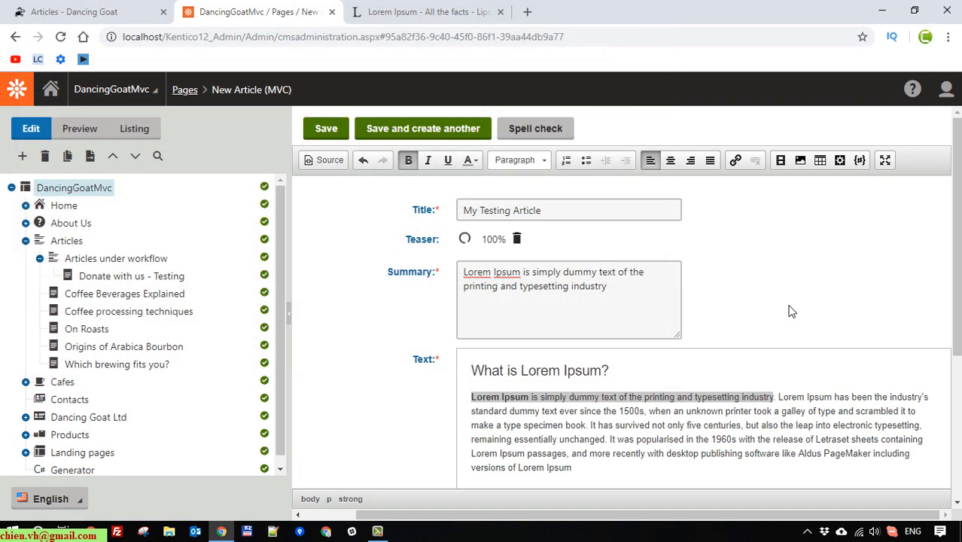
Save the new article page and review its content fields.
{"action": "scroll", "coordinate": [779, 312], "scroll_direction": "down", "scroll_amount": 2}
{"action": "scroll", "coordinate": [779, 313], "scroll_direction": "down", "scroll_amount": 1}
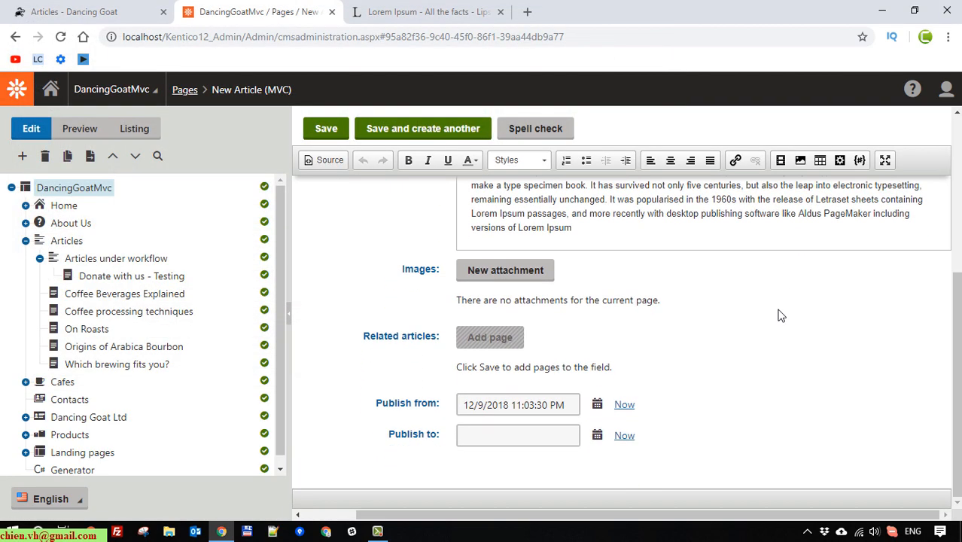
{"action": "scroll", "coordinate": [778, 316], "scroll_direction": "up", "scroll_amount": 4}
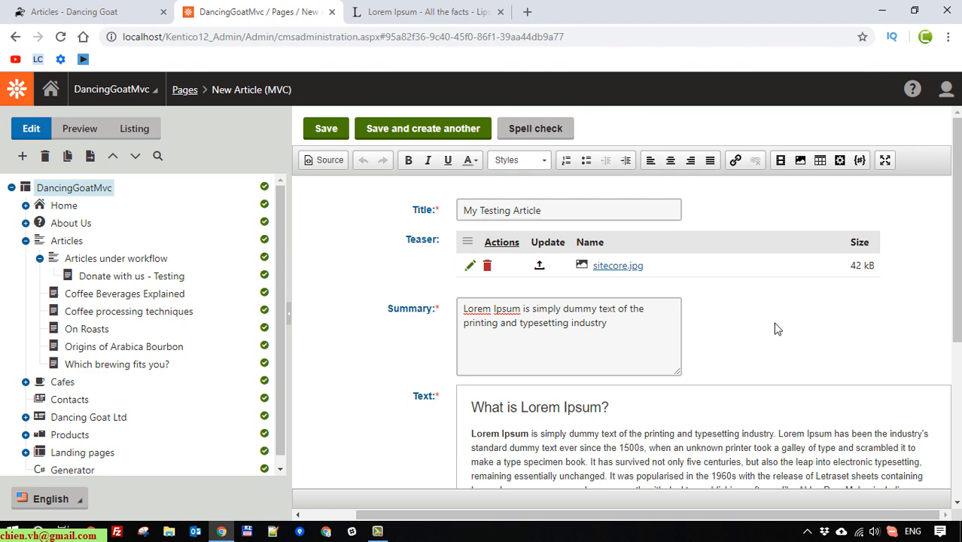
{"action": "left_click", "coordinate": [343, 133]}
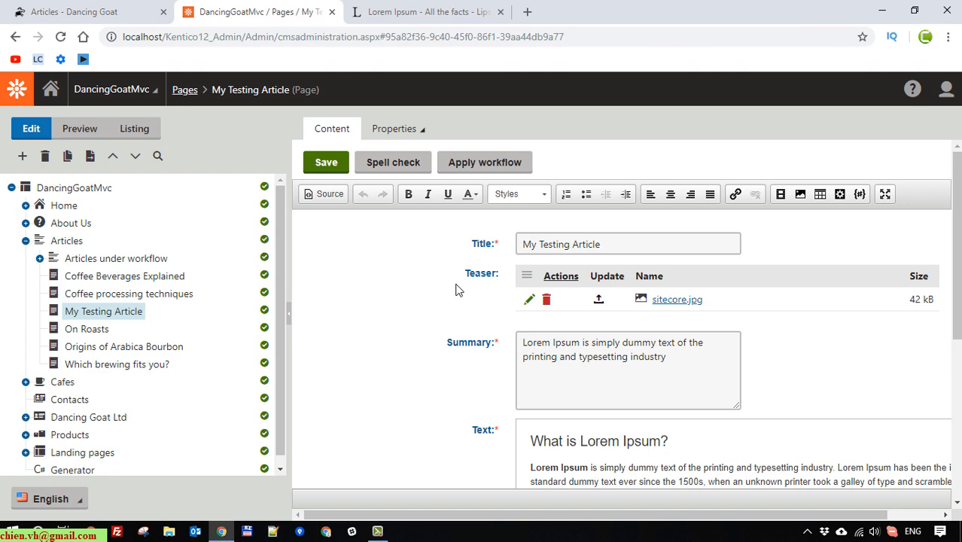
{"action": "scroll", "coordinate": [418, 338], "scroll_direction": "down", "scroll_amount": 5}
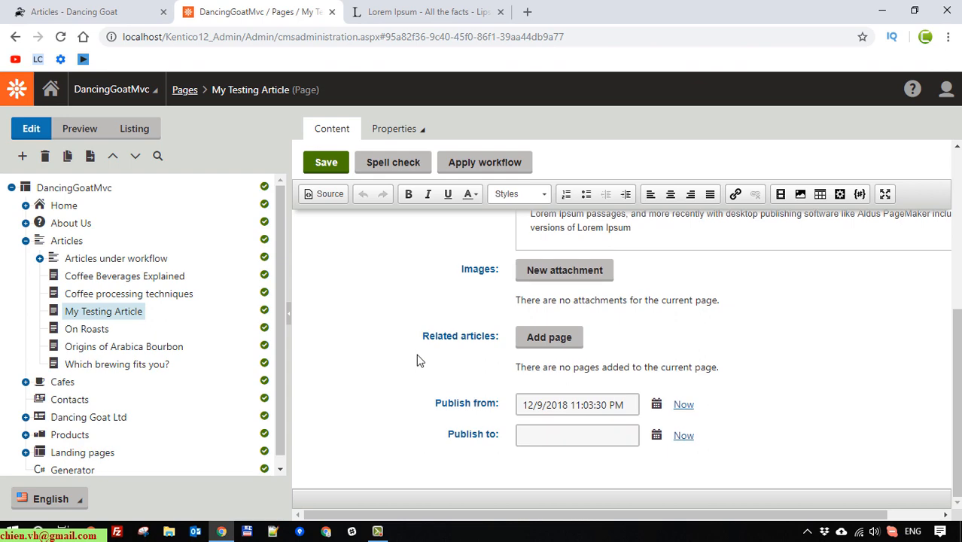
{"action": "scroll", "coordinate": [419, 360], "scroll_direction": "up", "scroll_amount": 5}
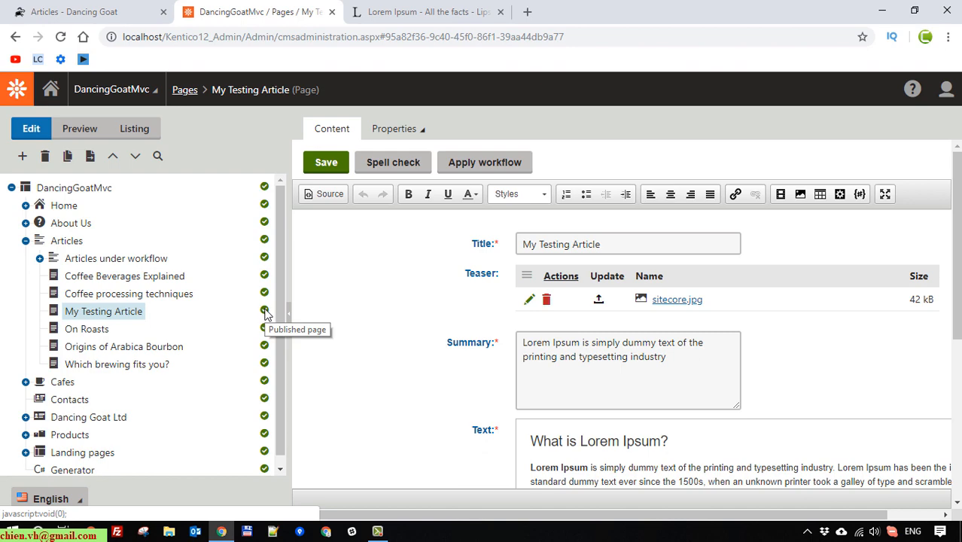
Reload the Articles page on the Dancing Goat live site and check the list for the new article.
{"action": "left_click", "coordinate": [89, 7]}
{"action": "scroll", "coordinate": [738, 334], "scroll_direction": "up", "scroll_amount": 3}
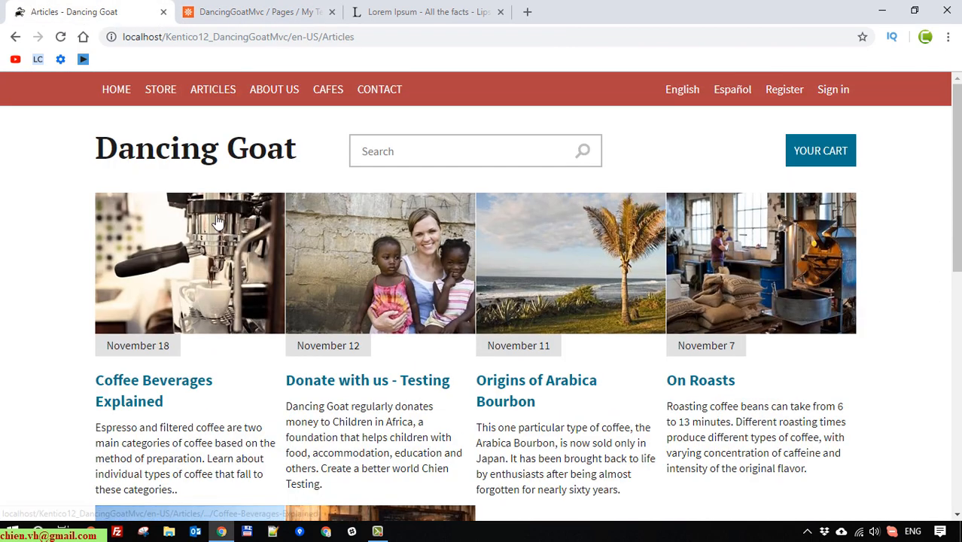
{"action": "left_click", "coordinate": [215, 93]}
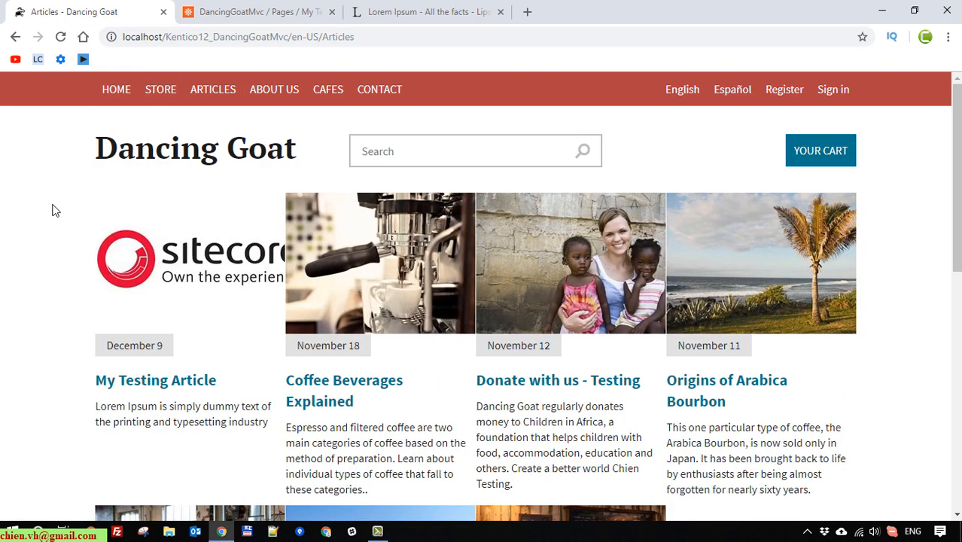
{"action": "scroll", "coordinate": [52, 210], "scroll_direction": "down", "scroll_amount": 2}
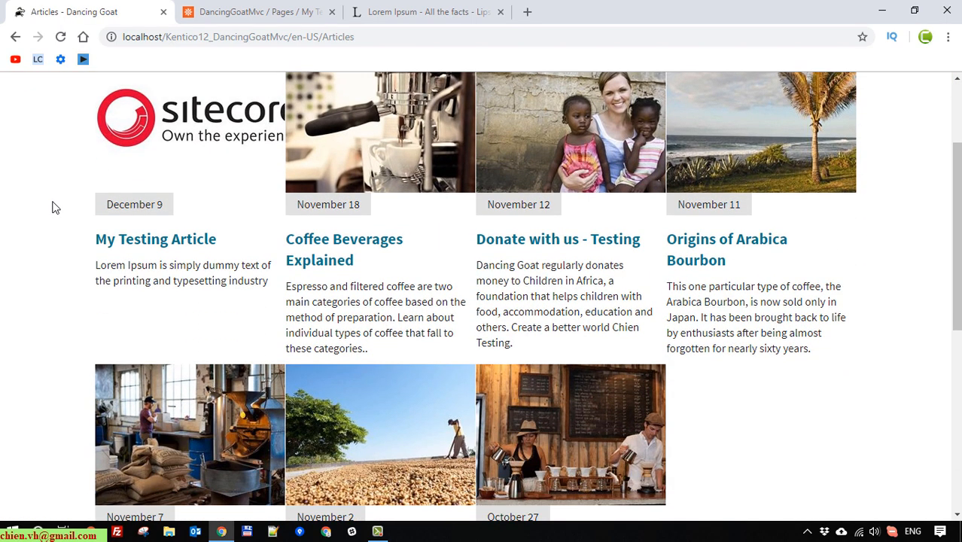
Examine the My Testing Article teaser and its summary text in the live site's article list.
{"action": "scroll", "coordinate": [53, 208], "scroll_direction": "up", "scroll_amount": 1}
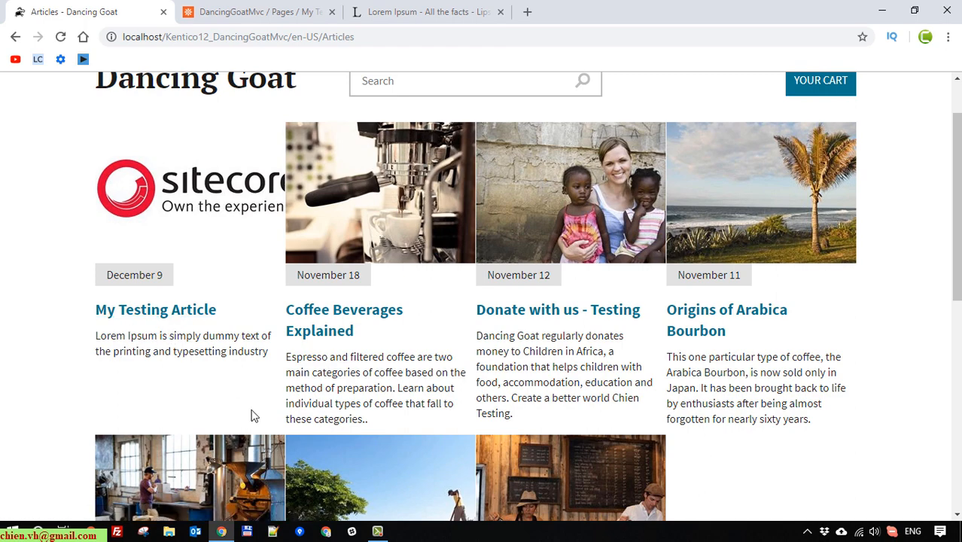
{"action": "scroll", "coordinate": [252, 416], "scroll_direction": "down", "scroll_amount": 3}
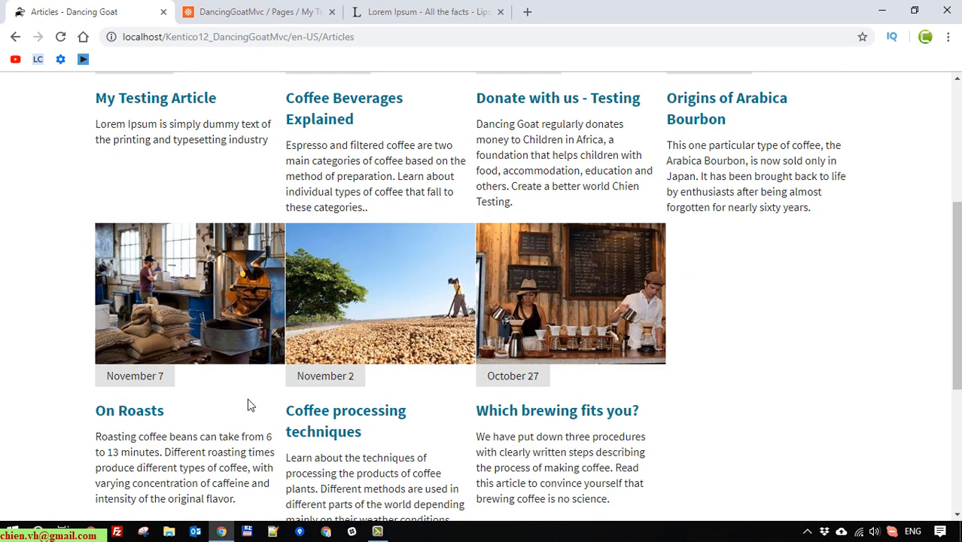
{"action": "left_click_drag", "start_coordinate": [96, 126], "coordinate": [271, 149]}
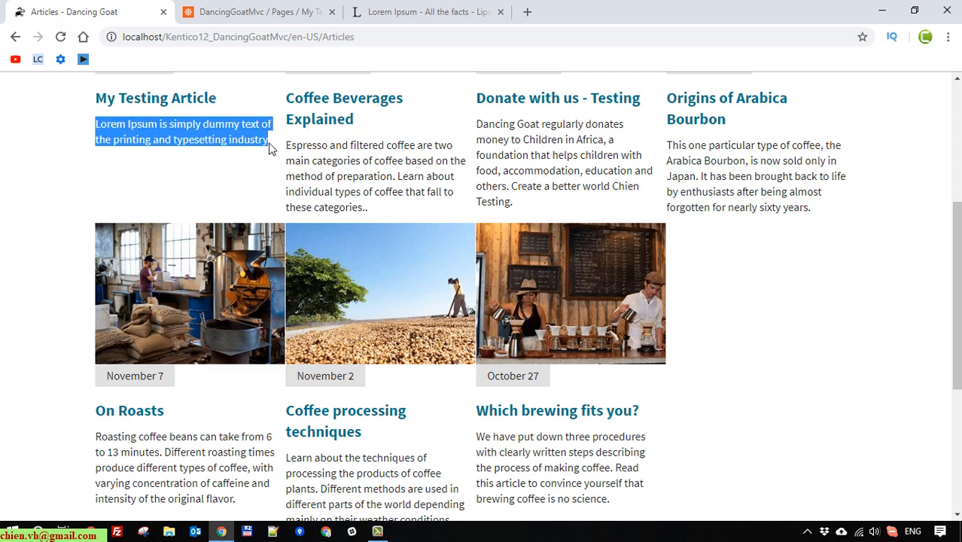
{"action": "left_click", "coordinate": [106, 172]}
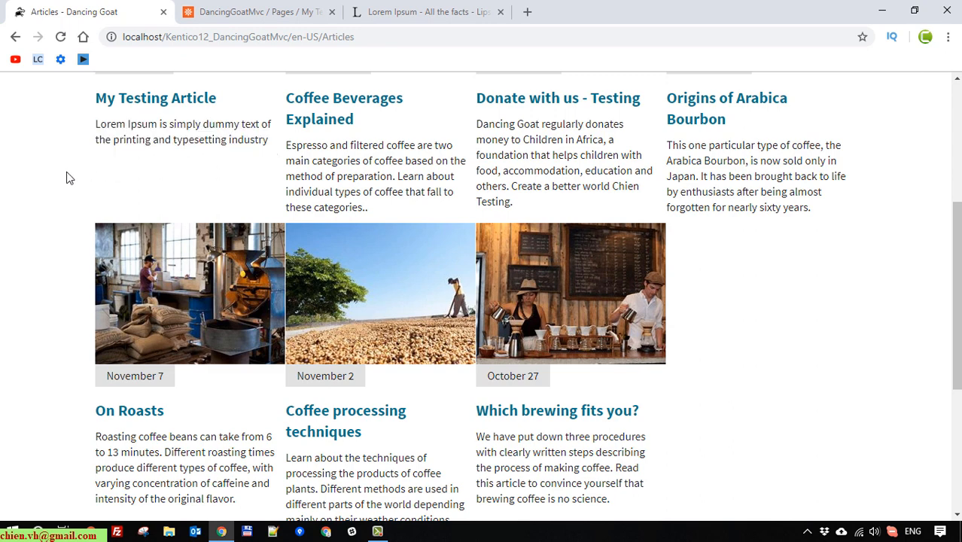
In Kentico, replace the article's Summary with the Text field's opening sentences through "make a type specimen book" and try to save.
{"action": "left_click", "coordinate": [270, 9]}
{"action": "scroll", "coordinate": [715, 429], "scroll_direction": "down", "scroll_amount": 2}
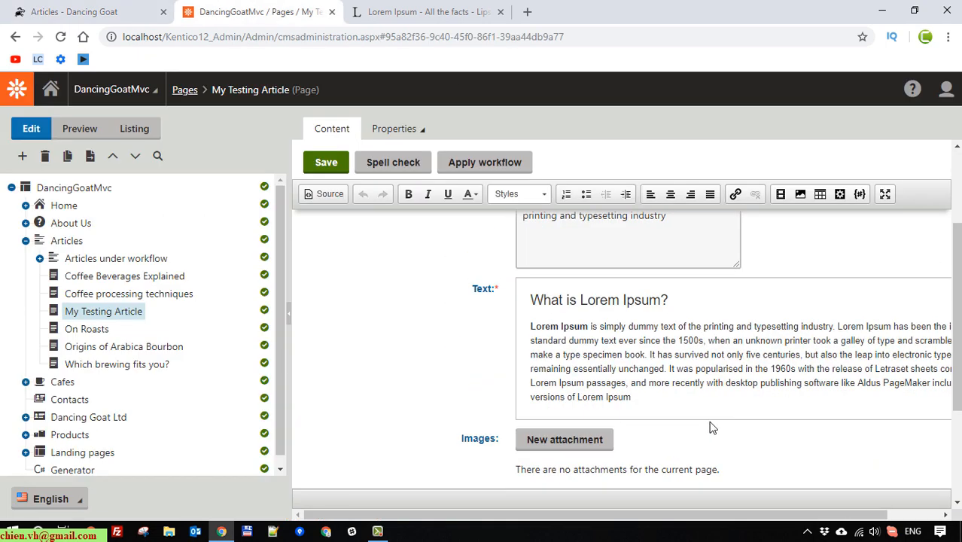
{"action": "left_click_drag", "start_coordinate": [650, 362], "coordinate": [491, 329]}
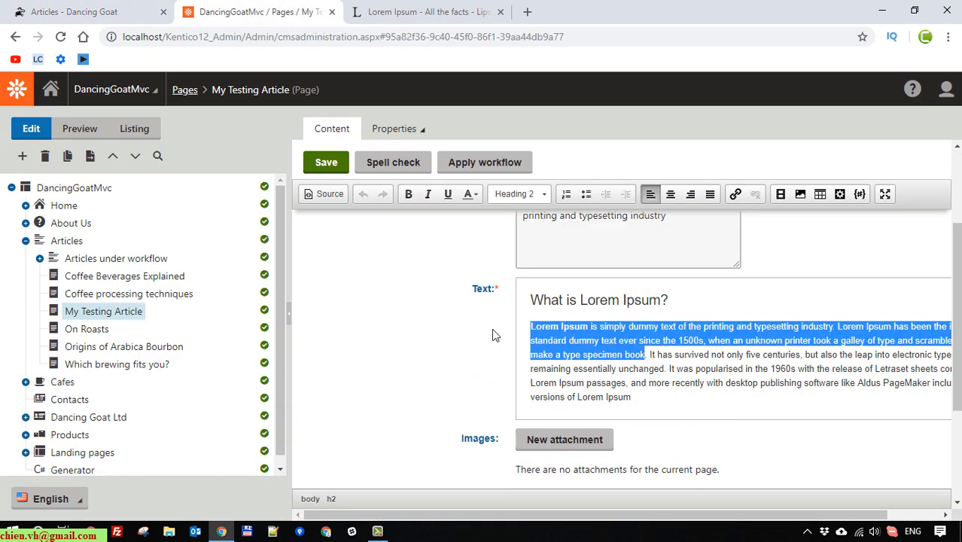
{"action": "right_click", "coordinate": [566, 338]}
{"action": "left_click", "coordinate": [592, 361]}
{"action": "left_click", "coordinate": [670, 247]}
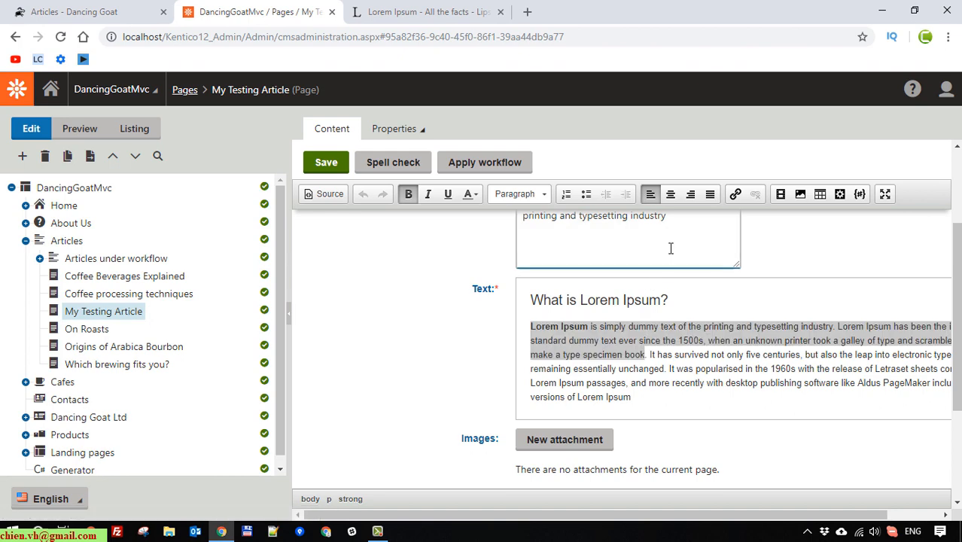
{"action": "key", "text": "ctrl+a"}
{"action": "key", "text": "ctrl+v"}
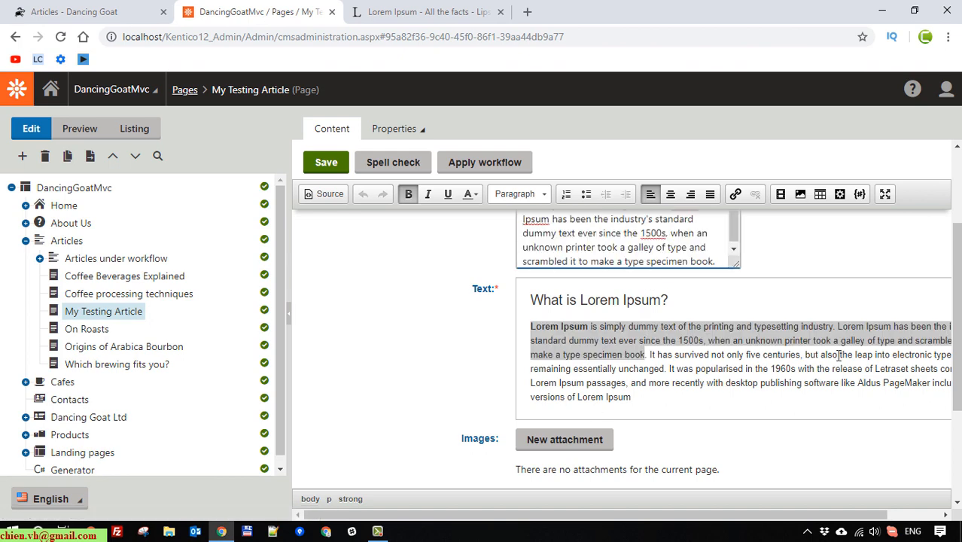
{"action": "scroll", "coordinate": [839, 354], "scroll_direction": "down", "scroll_amount": 3}
{"action": "left_click", "coordinate": [324, 162]}
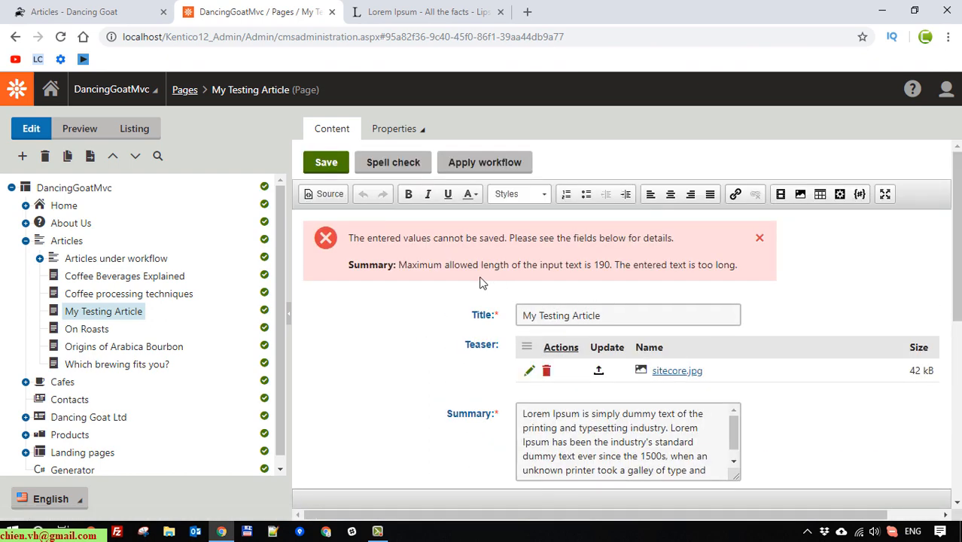
Shorten the Summary so it ends with "ever since the 1500s." and save the article.
{"action": "scroll", "coordinate": [588, 274], "scroll_direction": "down", "scroll_amount": 1}
{"action": "scroll", "coordinate": [614, 274], "scroll_direction": "up", "scroll_amount": 1}
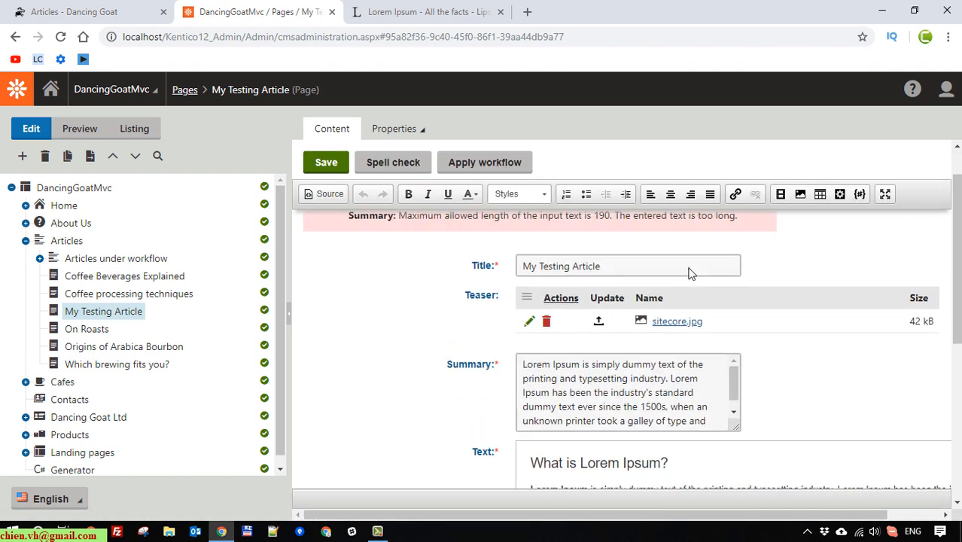
{"action": "scroll", "coordinate": [694, 317], "scroll_direction": "down", "scroll_amount": 2}
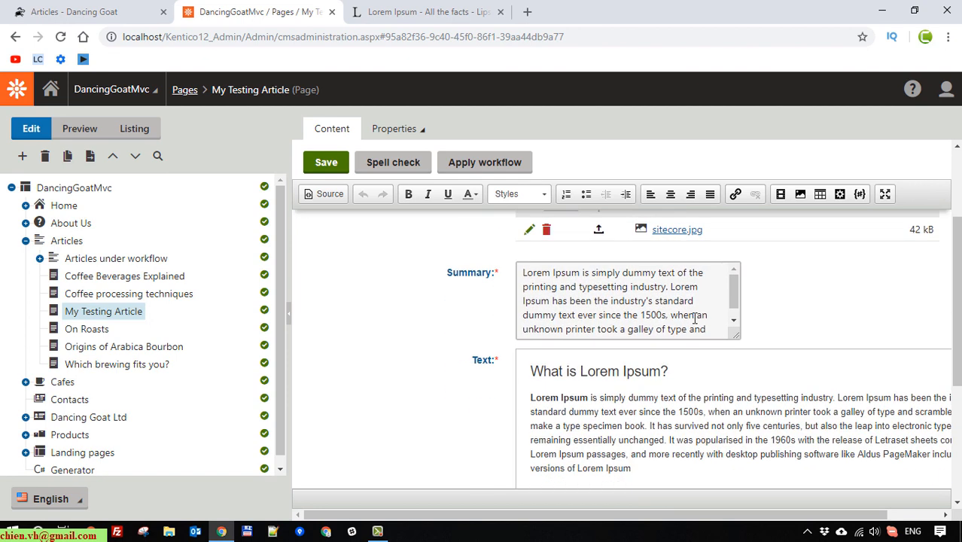
{"action": "left_click_drag", "start_coordinate": [739, 327], "coordinate": [763, 398]}
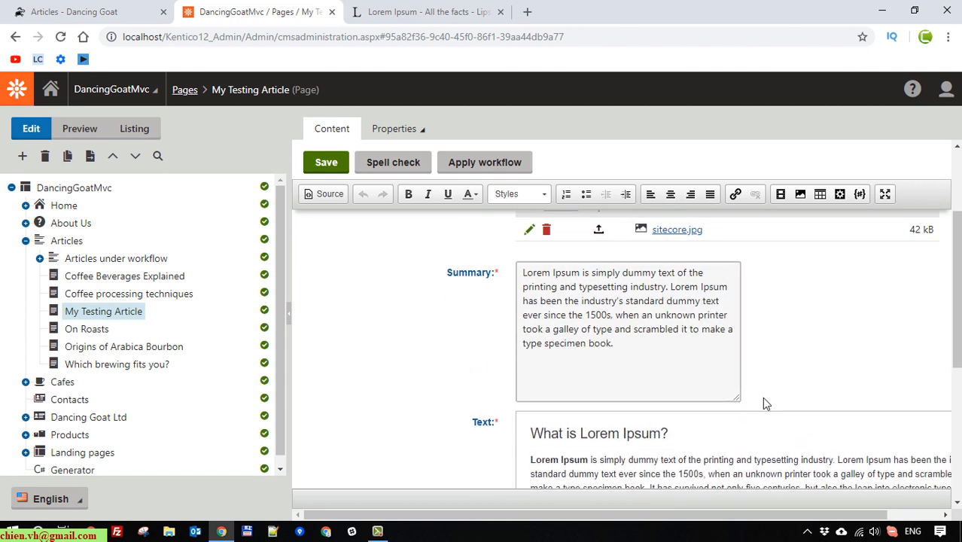
{"action": "left_click_drag", "start_coordinate": [623, 349], "coordinate": [617, 329]}
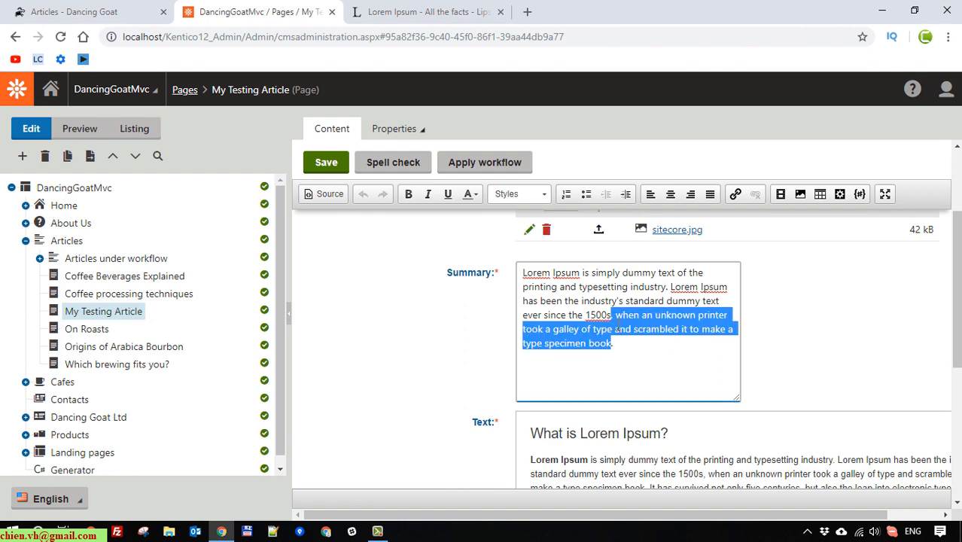
{"action": "key", "text": "BackSpace"}
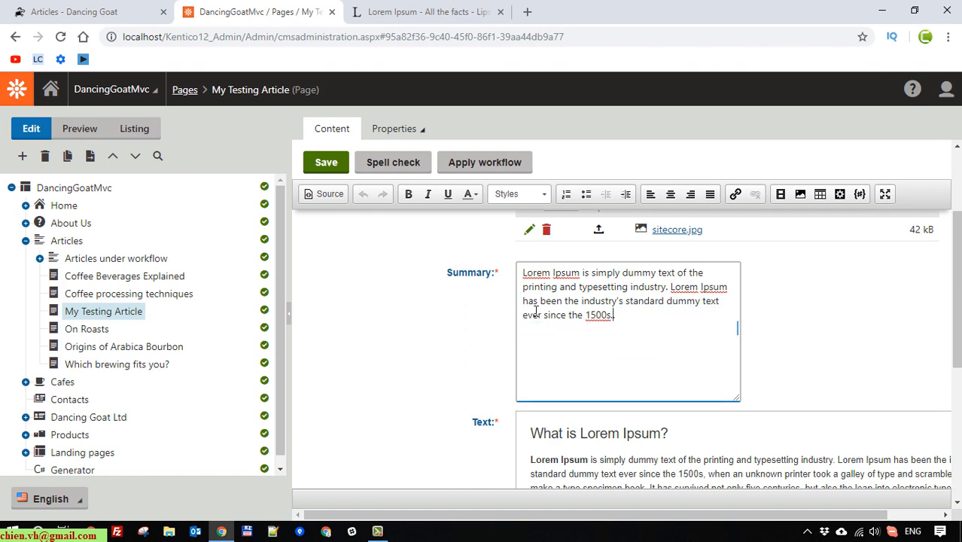
{"action": "left_click", "coordinate": [326, 162]}
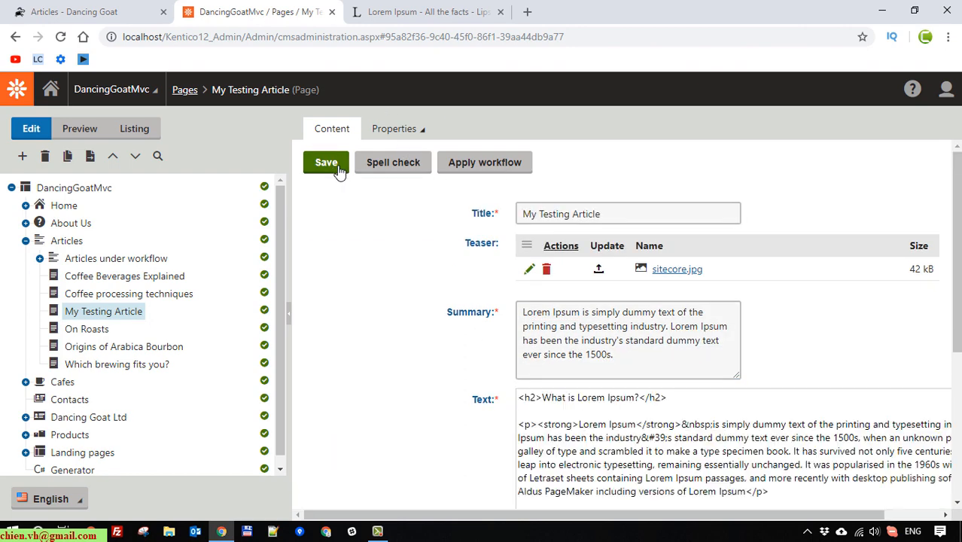
Reload the live site's Articles page and check the summary shown under My Testing Article.
{"action": "left_click", "coordinate": [125, 9]}
{"action": "left_click", "coordinate": [60, 36]}
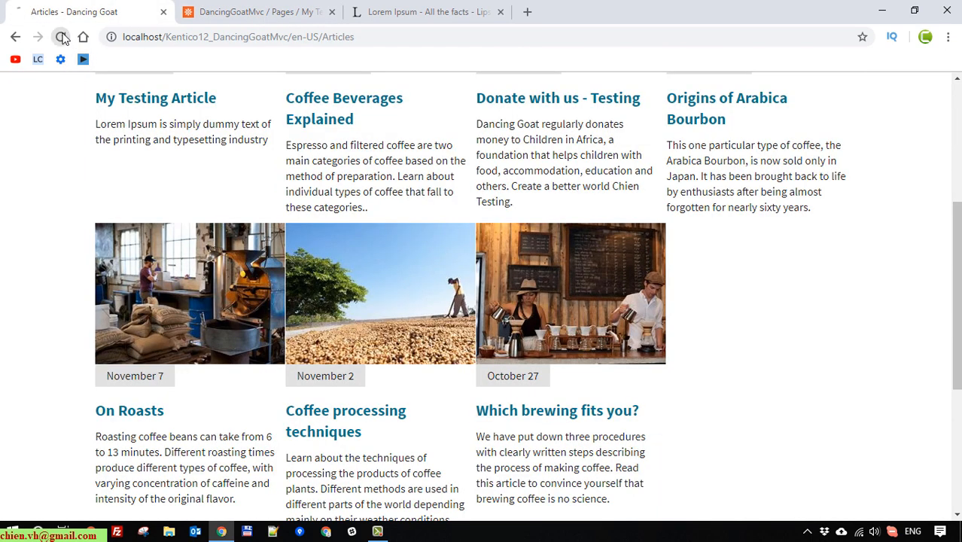
{"action": "scroll", "coordinate": [10, 276], "scroll_direction": "up", "scroll_amount": 2}
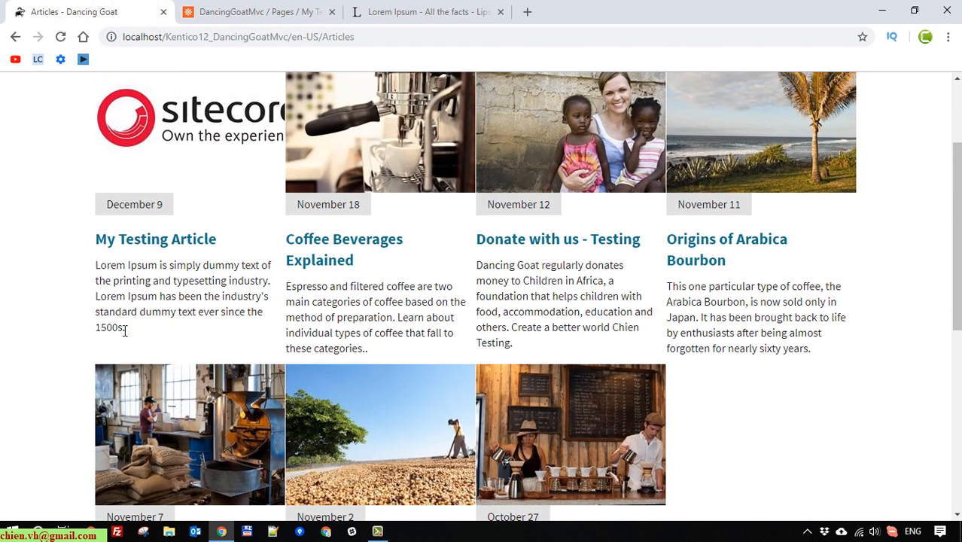
{"action": "left_click_drag", "start_coordinate": [124, 330], "coordinate": [64, 273]}
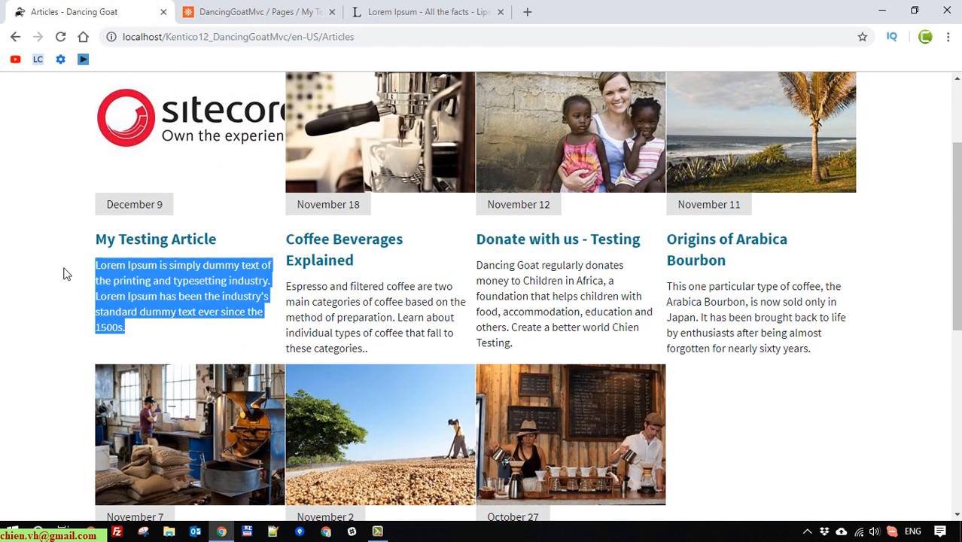
{"action": "left_click", "coordinate": [850, 358]}
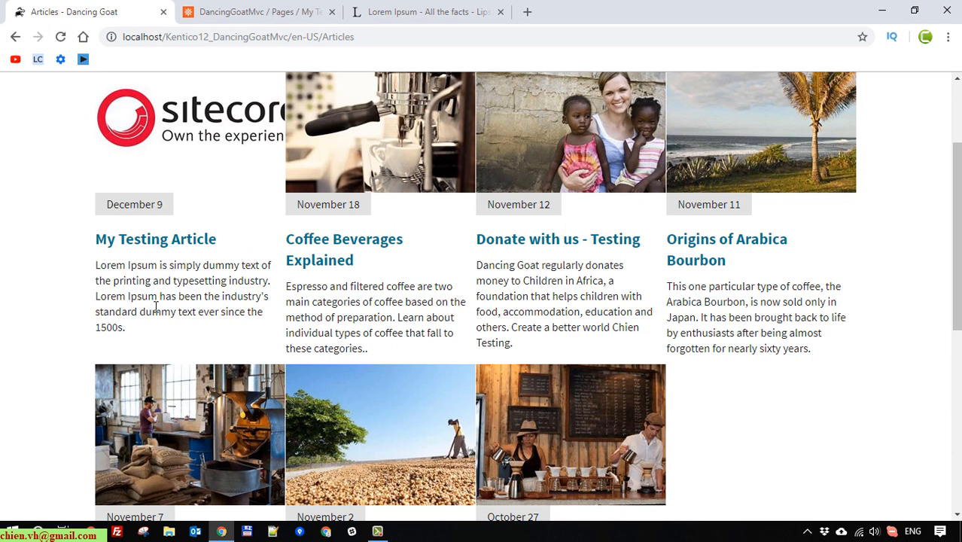
Open My Testing Article on the live site, review its image and body text, and go to the Home page.
{"action": "left_click", "coordinate": [154, 242]}
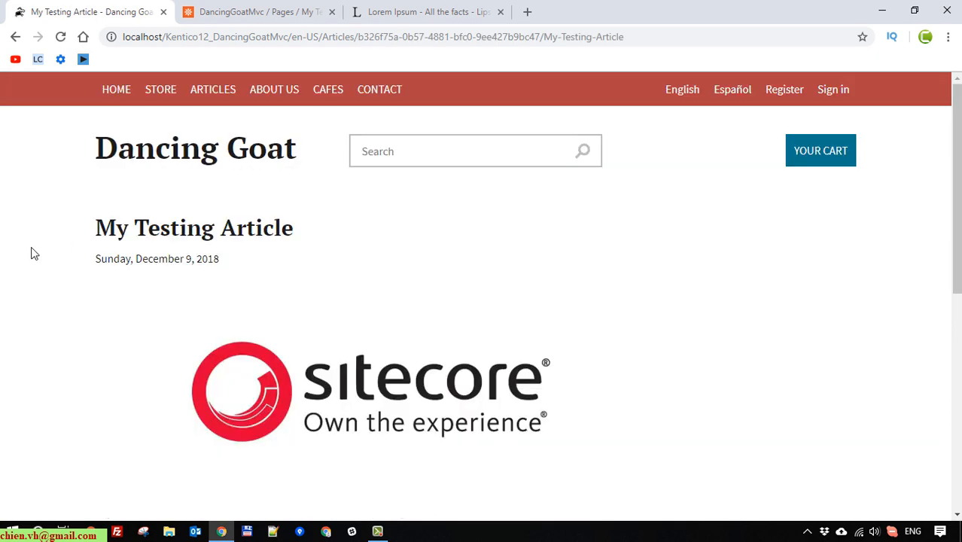
{"action": "scroll", "coordinate": [32, 252], "scroll_direction": "down", "scroll_amount": 5}
{"action": "scroll", "coordinate": [67, 265], "scroll_direction": "up", "scroll_amount": 4}
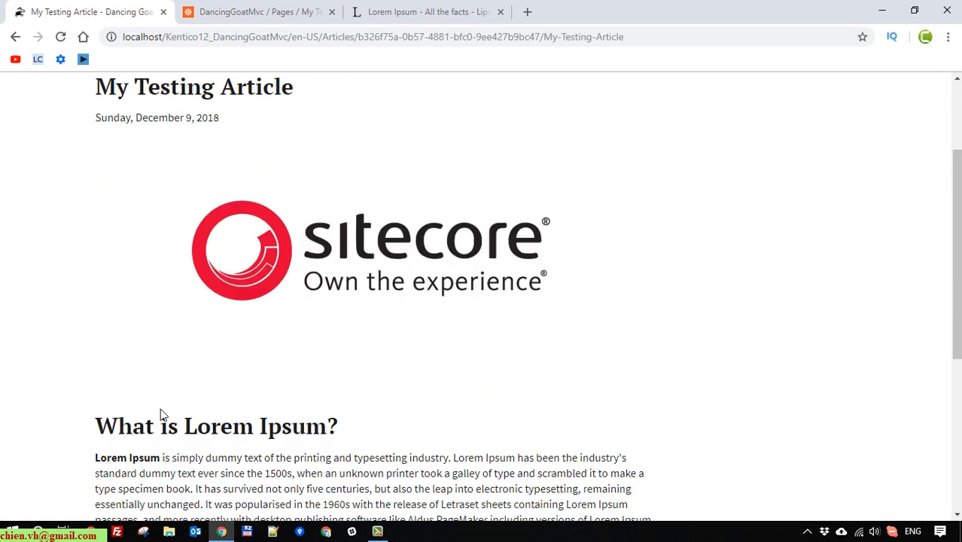
{"action": "left_click_drag", "start_coordinate": [94, 426], "coordinate": [675, 511]}
{"action": "scroll", "coordinate": [675, 490], "scroll_direction": "down", "scroll_amount": 3}
{"action": "left_click", "coordinate": [707, 302]}
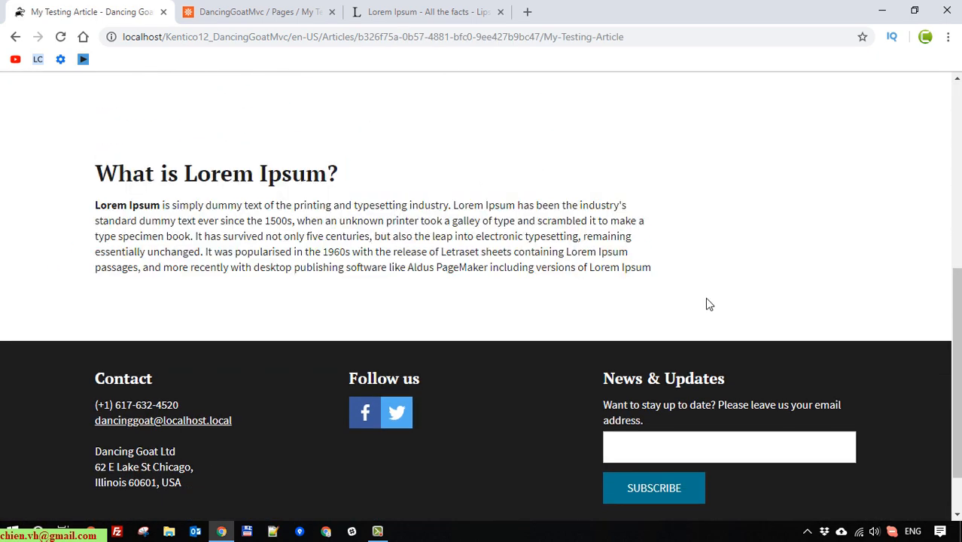
{"action": "scroll", "coordinate": [707, 305], "scroll_direction": "up", "scroll_amount": 2}
{"action": "scroll", "coordinate": [708, 312], "scroll_direction": "up", "scroll_amount": 3}
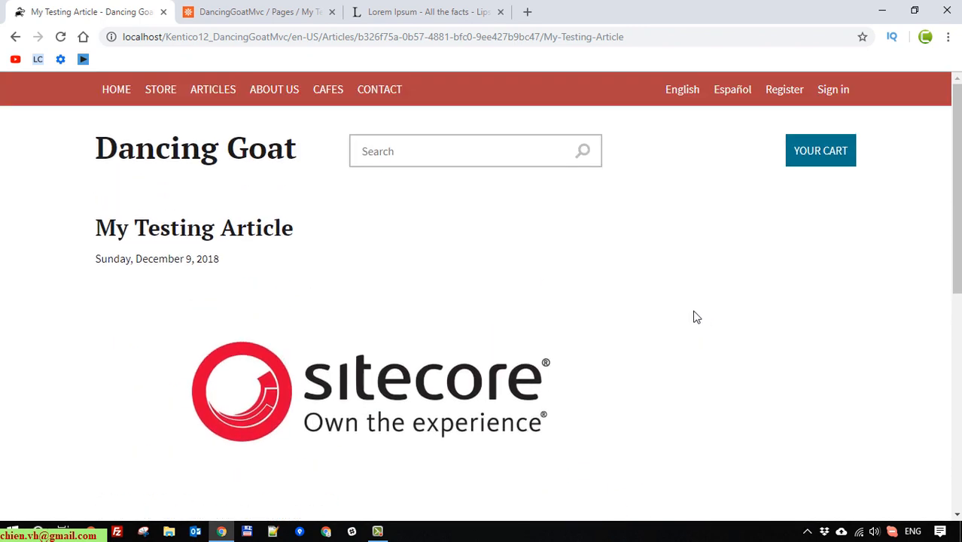
{"action": "left_click", "coordinate": [119, 88]}
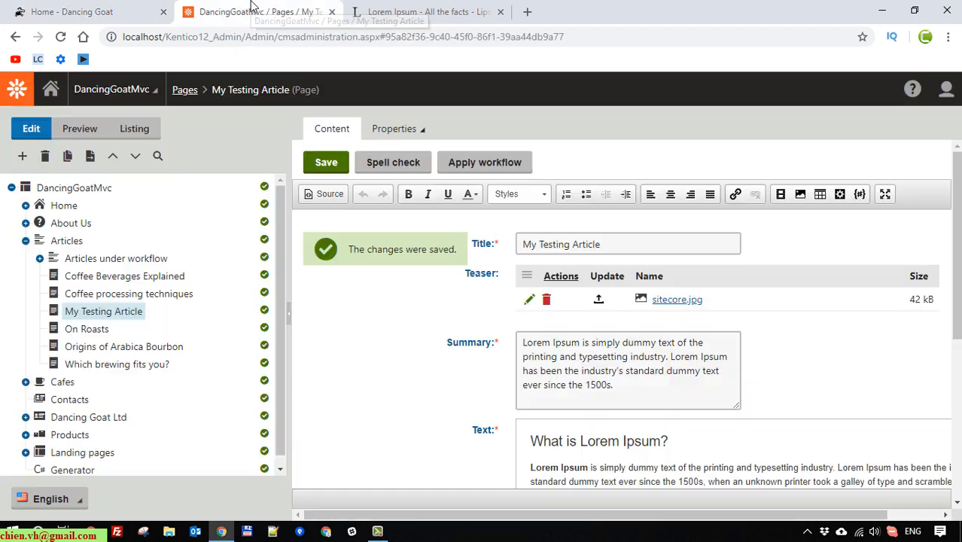
Switch the Kentico content tree to the Spanish culture with My Testing Article selected.
{"action": "left_click", "coordinate": [253, 9]}
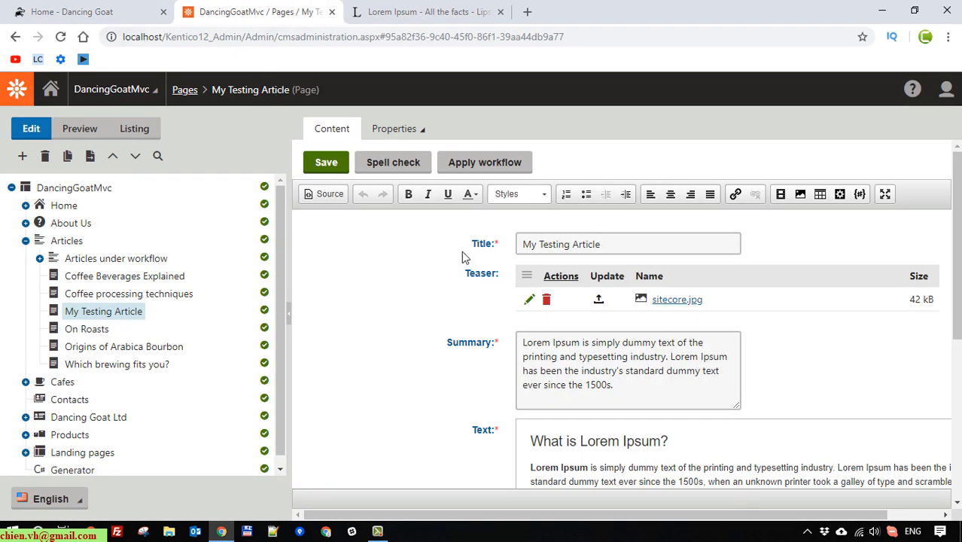
{"action": "left_click", "coordinate": [89, 496]}
{"action": "left_click", "coordinate": [75, 474]}
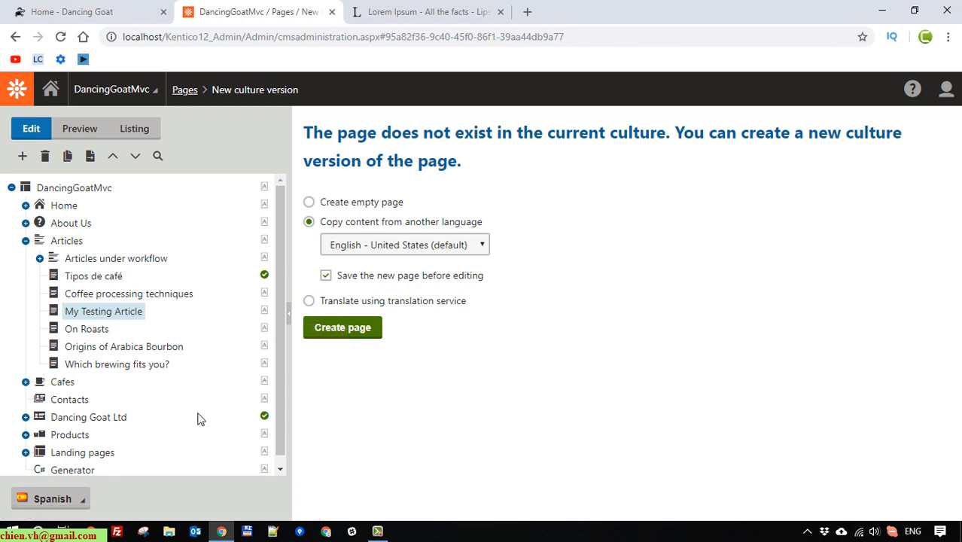
Switch the Dancing Goat live site to Español and look over the articles on its home page.
{"action": "left_click", "coordinate": [406, 11]}
{"action": "left_click", "coordinate": [94, 9]}
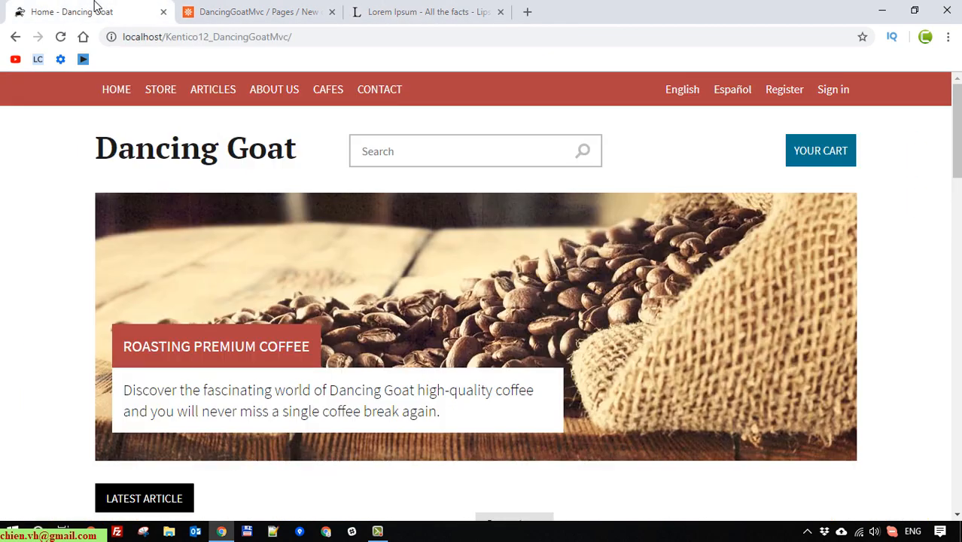
{"action": "left_click", "coordinate": [738, 98]}
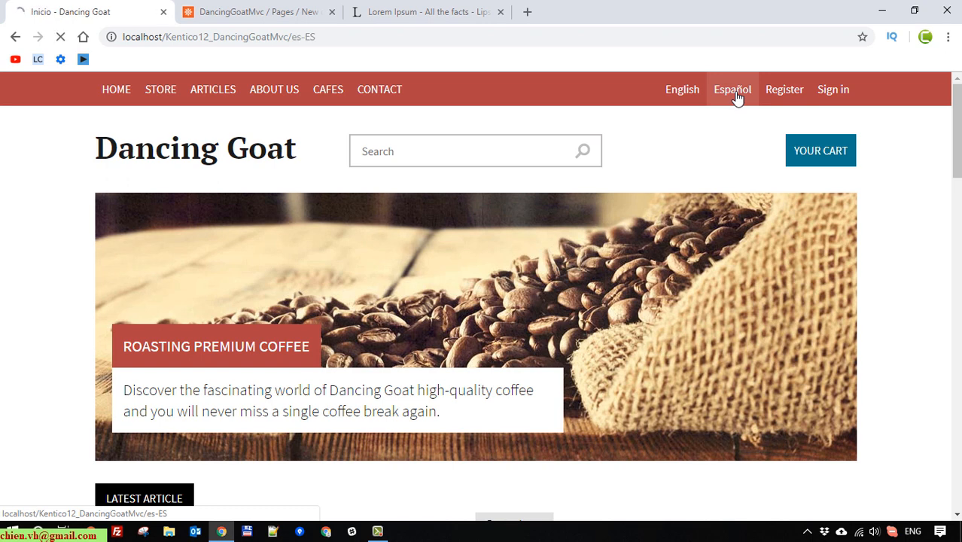
{"action": "scroll", "coordinate": [187, 255], "scroll_direction": "down", "scroll_amount": 5}
{"action": "scroll", "coordinate": [269, 194], "scroll_direction": "down", "scroll_amount": 2}
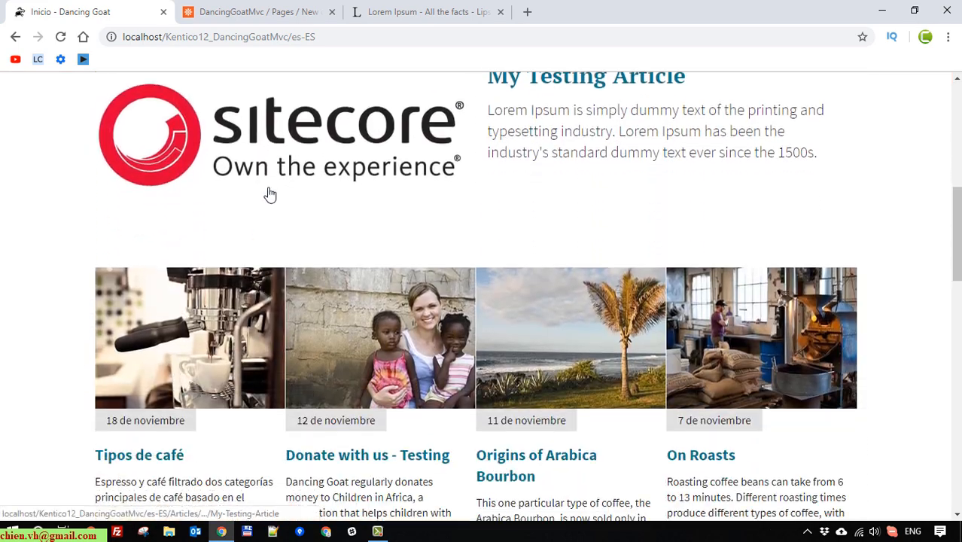
{"action": "scroll", "coordinate": [385, 287], "scroll_direction": "up", "scroll_amount": 7}
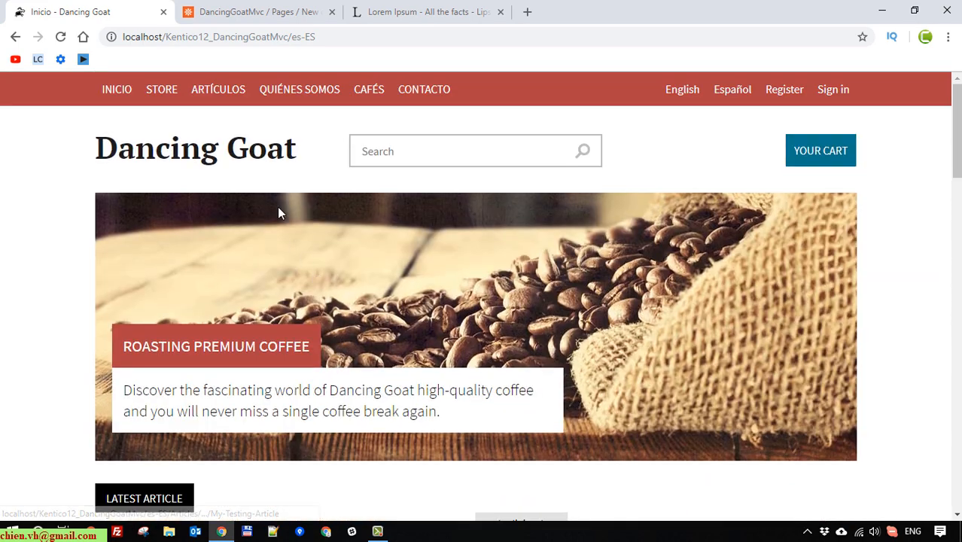
Open My Testing Article from the Spanish Artículos page and examine the language of its content.
{"action": "left_click", "coordinate": [229, 88]}
{"action": "scroll", "coordinate": [167, 327], "scroll_direction": "down", "scroll_amount": 2}
{"action": "left_click", "coordinate": [155, 244]}
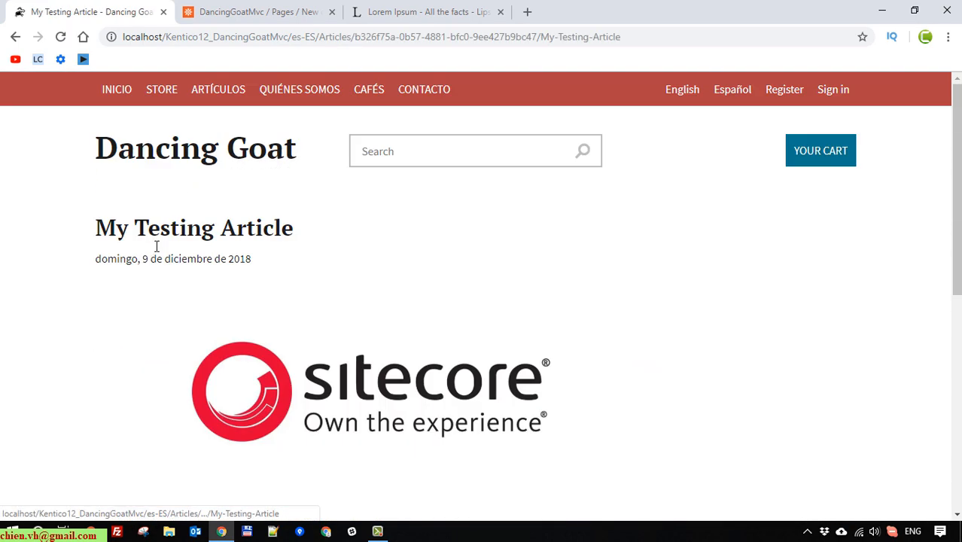
{"action": "scroll", "coordinate": [103, 338], "scroll_direction": "down", "scroll_amount": 4}
{"action": "left_click_drag", "start_coordinate": [91, 278], "coordinate": [696, 396]}
{"action": "left_click", "coordinate": [674, 385]}
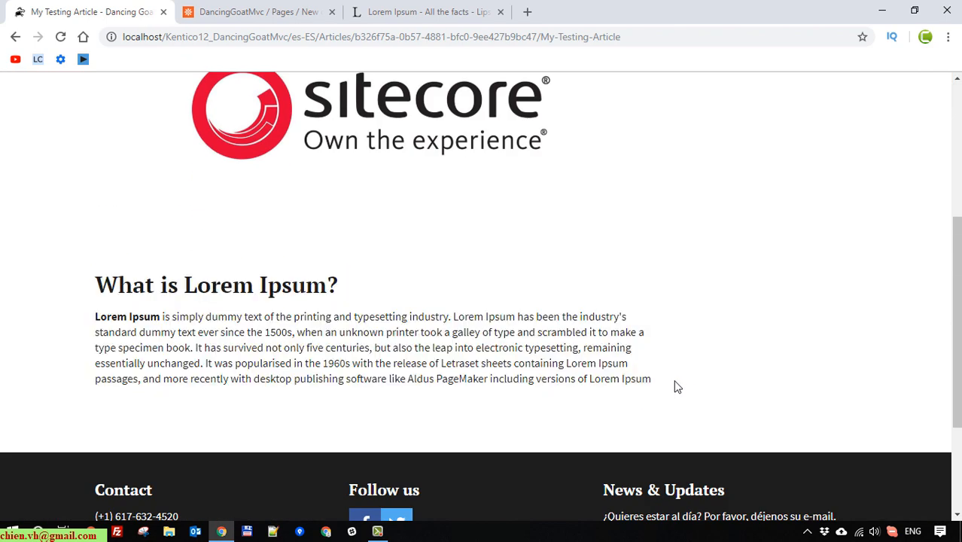
{"action": "scroll", "coordinate": [674, 384], "scroll_direction": "up", "scroll_amount": 4}
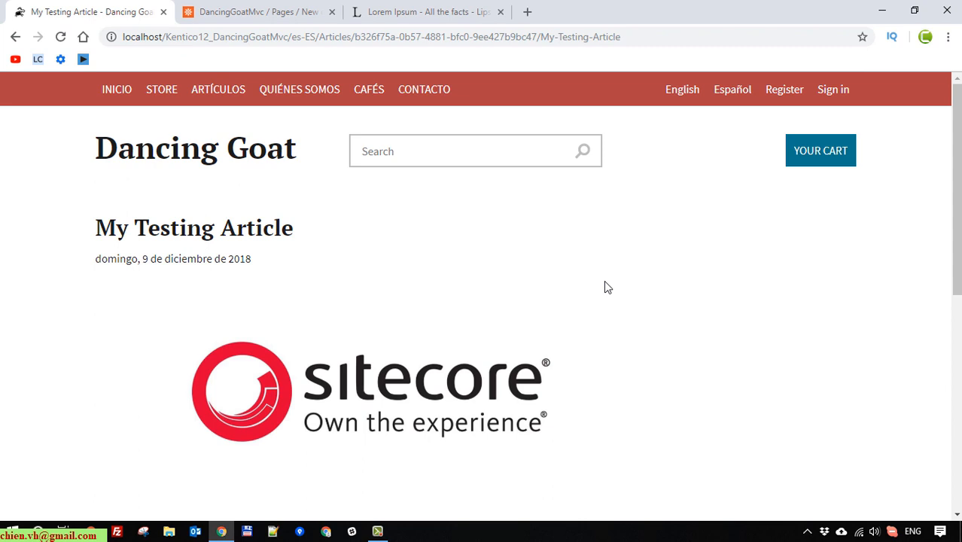
Compare the empty page and copy content options for My Testing Article's Spanish version in Kentico, including the source language choices.
{"action": "left_click", "coordinate": [201, 8]}
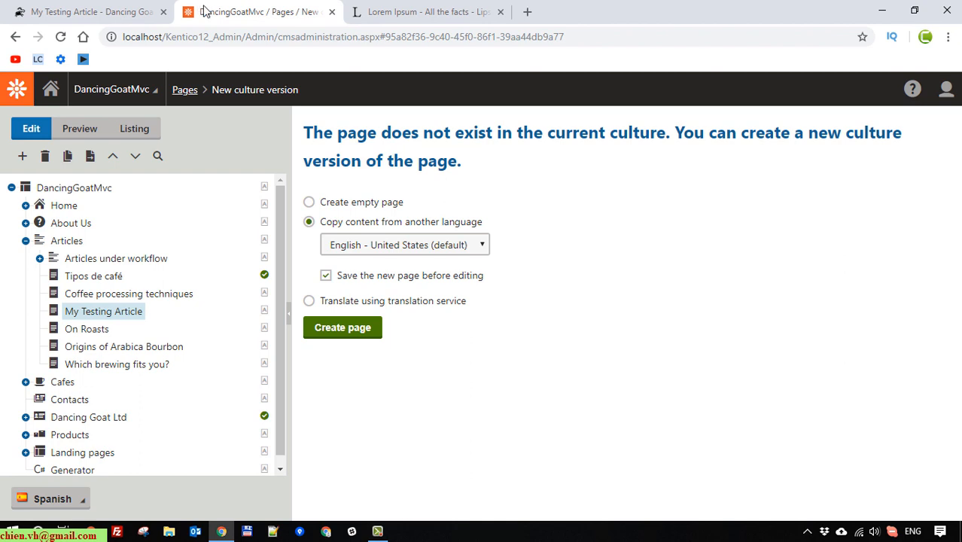
{"action": "left_click", "coordinate": [99, 312]}
{"action": "left_click", "coordinate": [331, 205]}
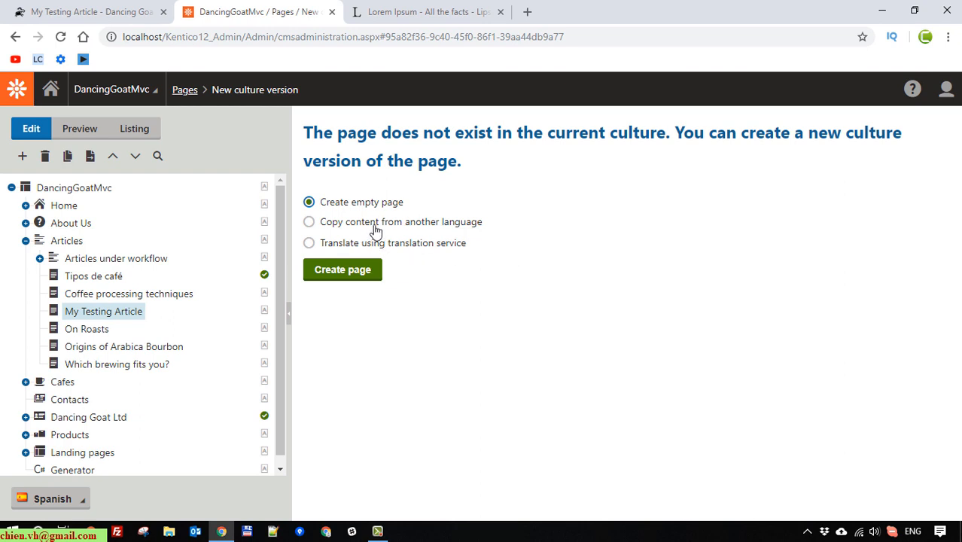
{"action": "left_click", "coordinate": [425, 226]}
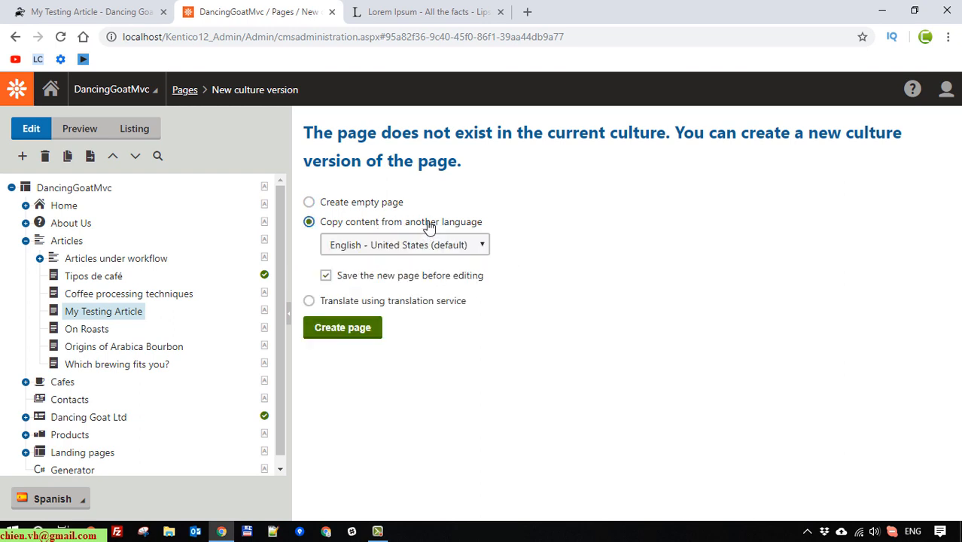
{"action": "left_click", "coordinate": [472, 245]}
{"action": "left_click", "coordinate": [638, 238]}
{"action": "left_click", "coordinate": [482, 245]}
{"action": "left_click", "coordinate": [606, 240]}
{"action": "left_click", "coordinate": [484, 245]}
{"action": "left_click", "coordinate": [530, 229]}
{"action": "left_click", "coordinate": [482, 245]}
{"action": "left_click", "coordinate": [559, 214]}
Examine the translation service settings for the new culture version, including the available priority levels.
{"action": "left_click", "coordinate": [309, 300]}
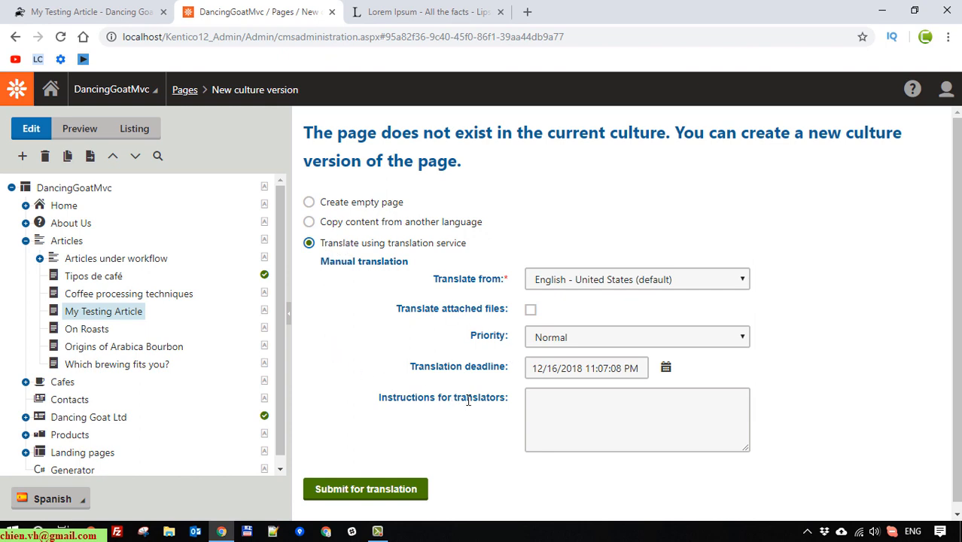
{"action": "left_click", "coordinate": [729, 341]}
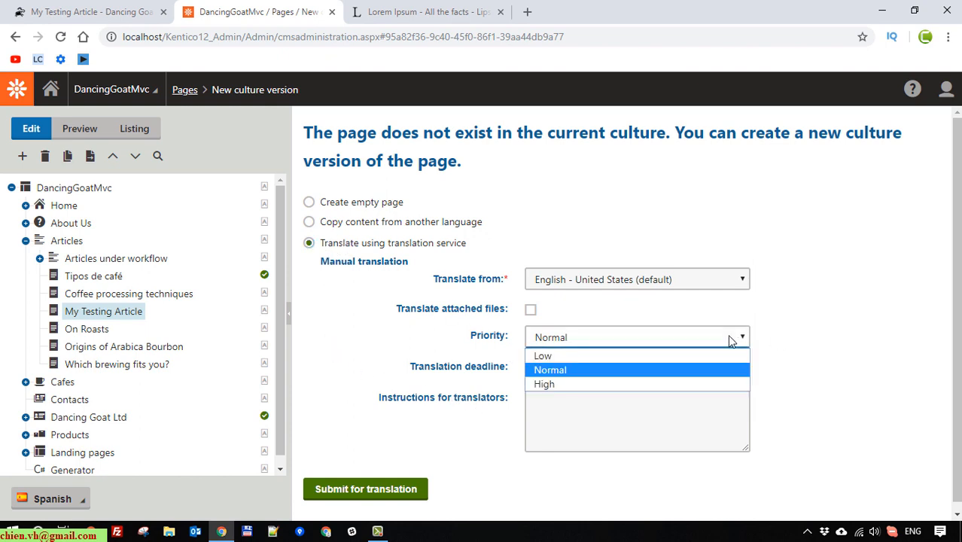
{"action": "left_click", "coordinate": [906, 331]}
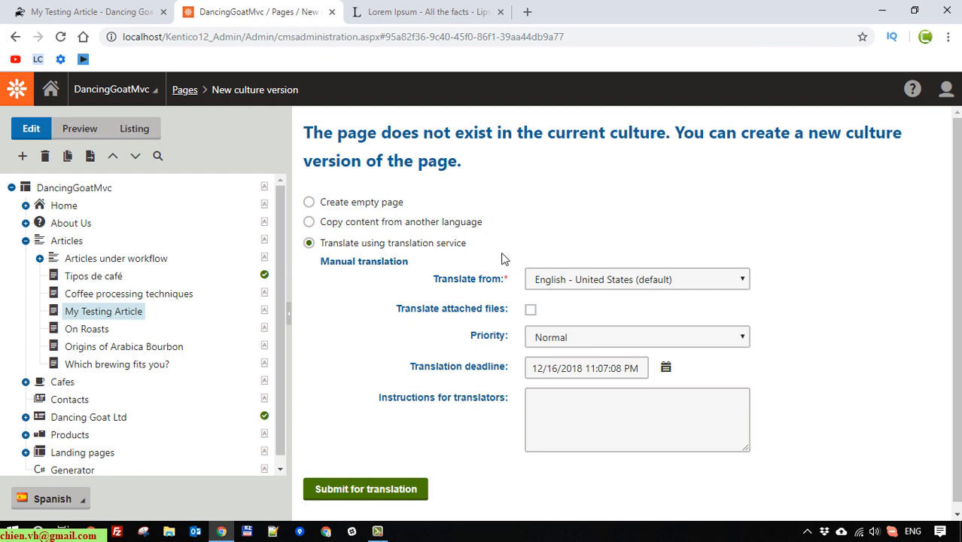
Create the Spanish version of My Testing Article by copying content from English - United States (default), saving it before editing.
{"action": "left_click", "coordinate": [360, 225]}
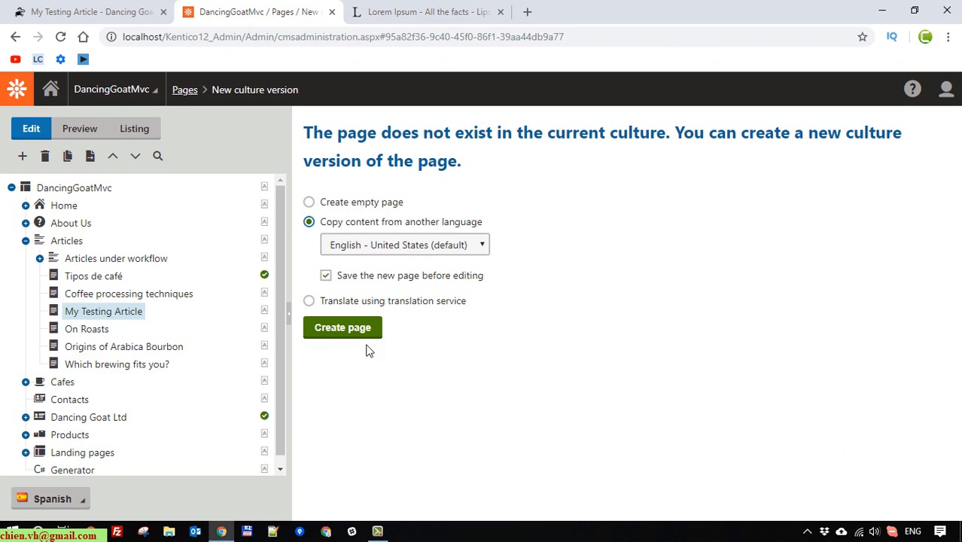
{"action": "left_click", "coordinate": [344, 329]}
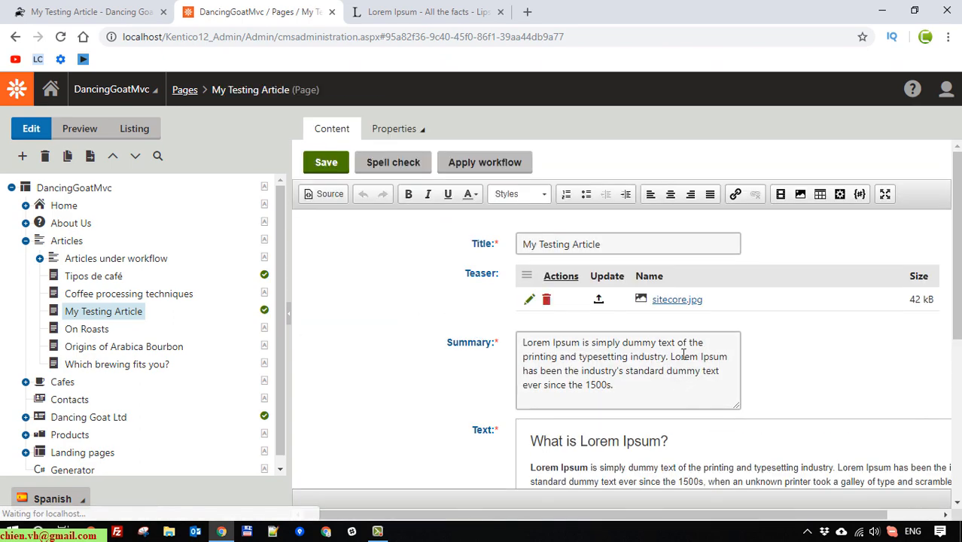
Review the Spanish page's copied title, teaser, summary, text and publishing fields, and its published status in the content tree.
{"action": "scroll", "coordinate": [683, 361], "scroll_direction": "down", "scroll_amount": 2}
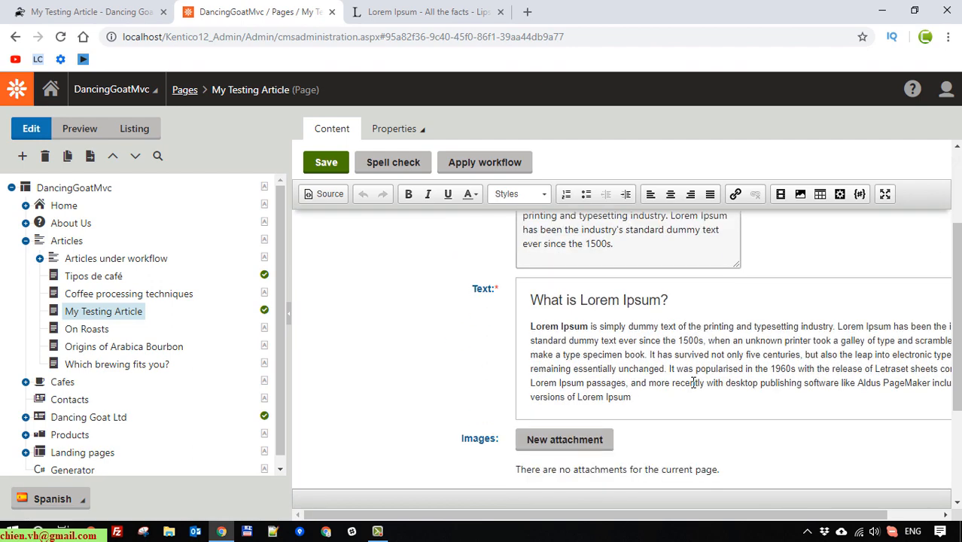
{"action": "scroll", "coordinate": [683, 361], "scroll_direction": "up", "scroll_amount": 2}
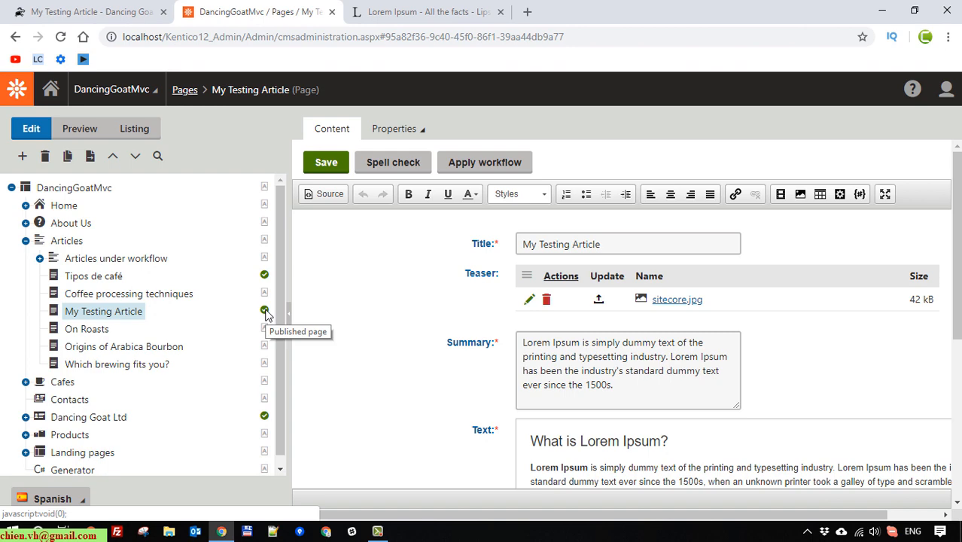
{"action": "scroll", "coordinate": [862, 374], "scroll_direction": "down", "scroll_amount": 3}
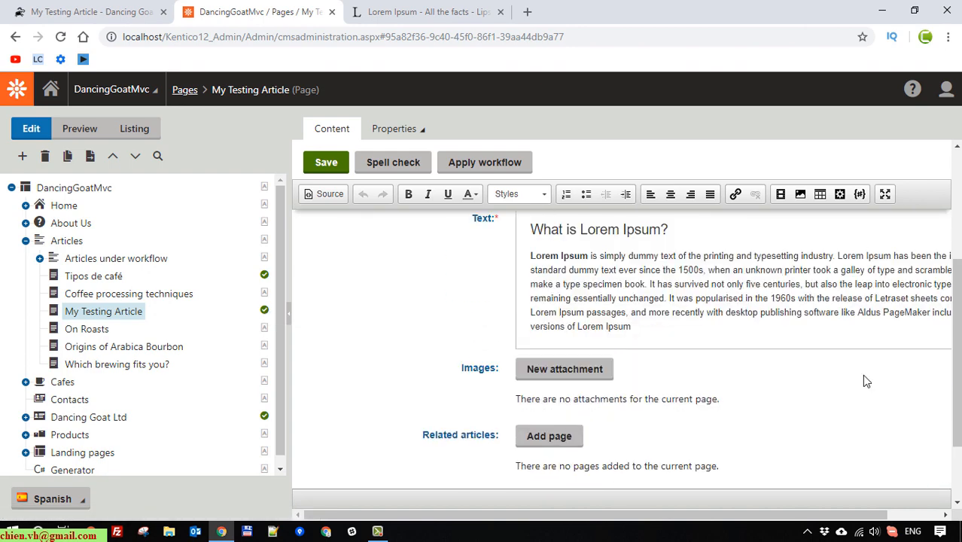
{"action": "scroll", "coordinate": [864, 380], "scroll_direction": "up", "scroll_amount": 3}
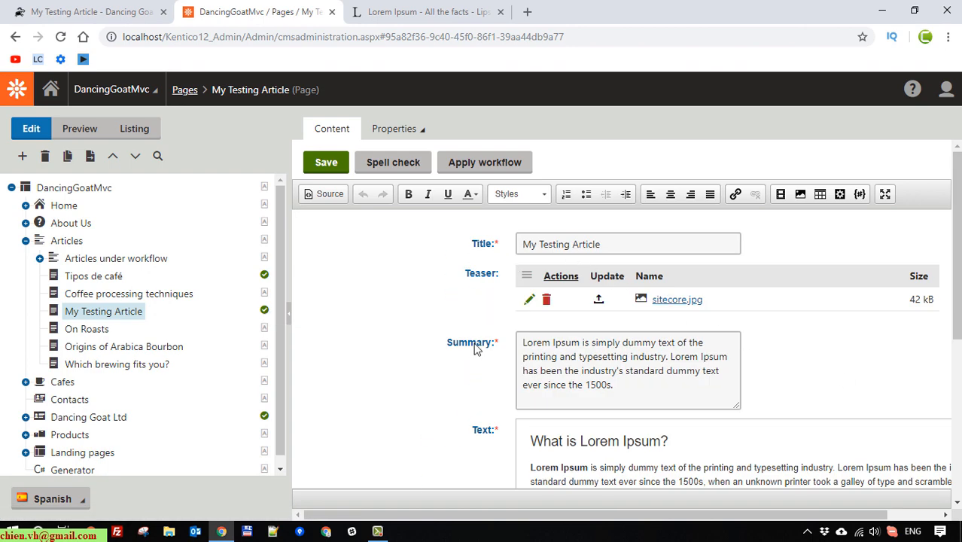
{"action": "scroll", "coordinate": [579, 402], "scroll_direction": "down", "scroll_amount": 3}
{"action": "scroll", "coordinate": [581, 407], "scroll_direction": "down", "scroll_amount": 2}
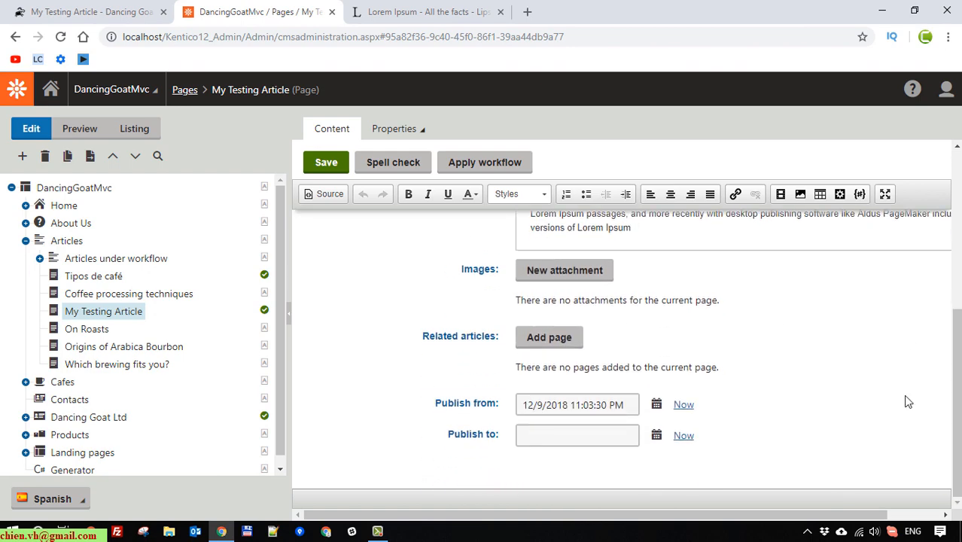
{"action": "scroll", "coordinate": [954, 433], "scroll_direction": "up", "scroll_amount": 5}
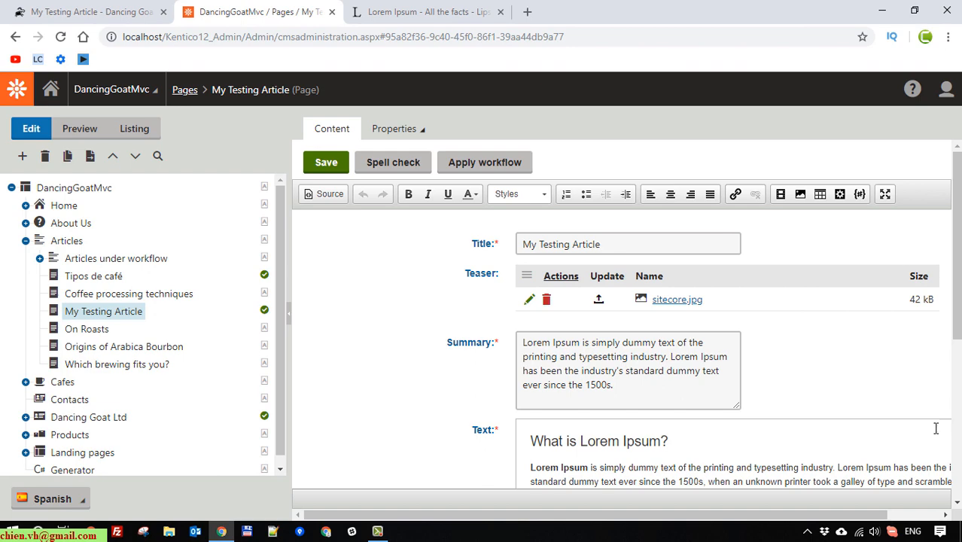
{"action": "scroll", "coordinate": [933, 425], "scroll_direction": "down", "scroll_amount": 3}
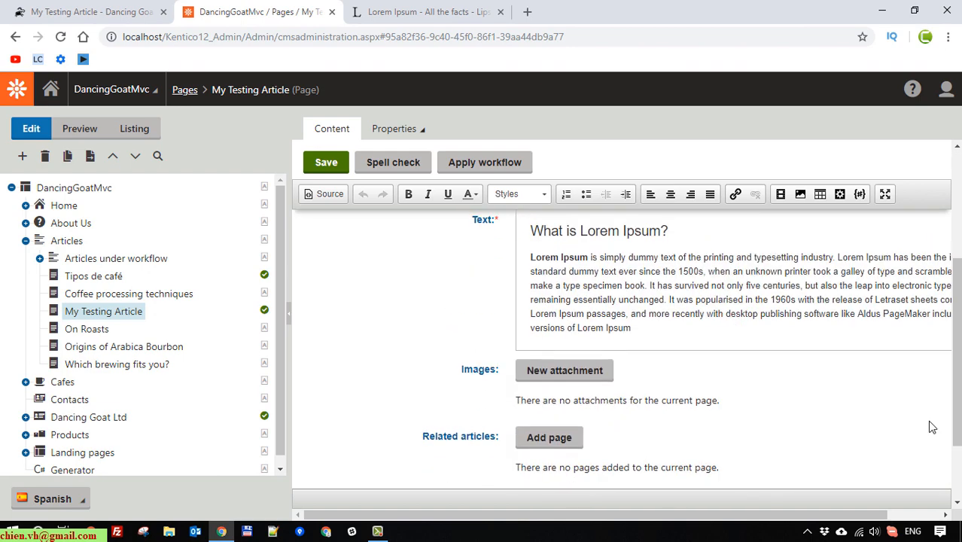
{"action": "scroll", "coordinate": [930, 423], "scroll_direction": "up", "scroll_amount": 2}
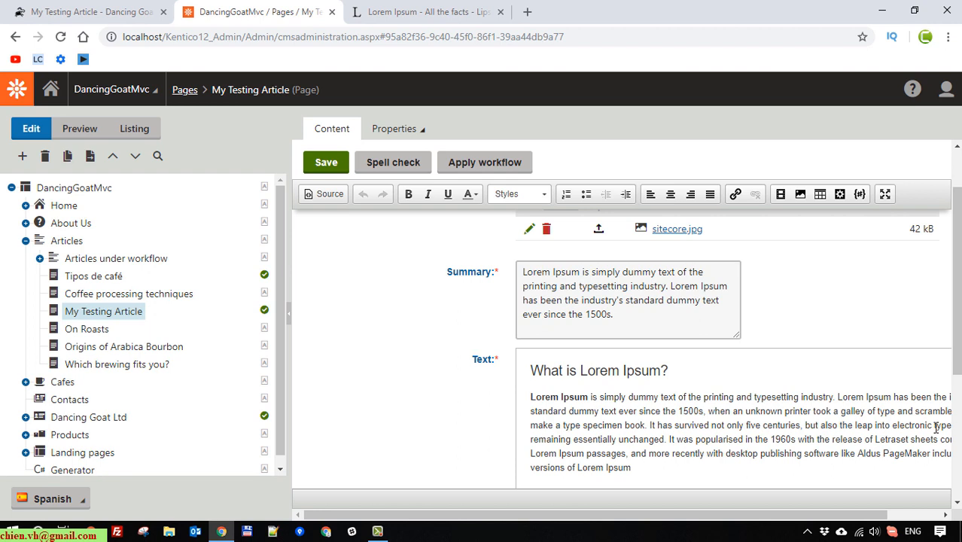
{"action": "scroll", "coordinate": [936, 428], "scroll_direction": "up", "scroll_amount": 1}
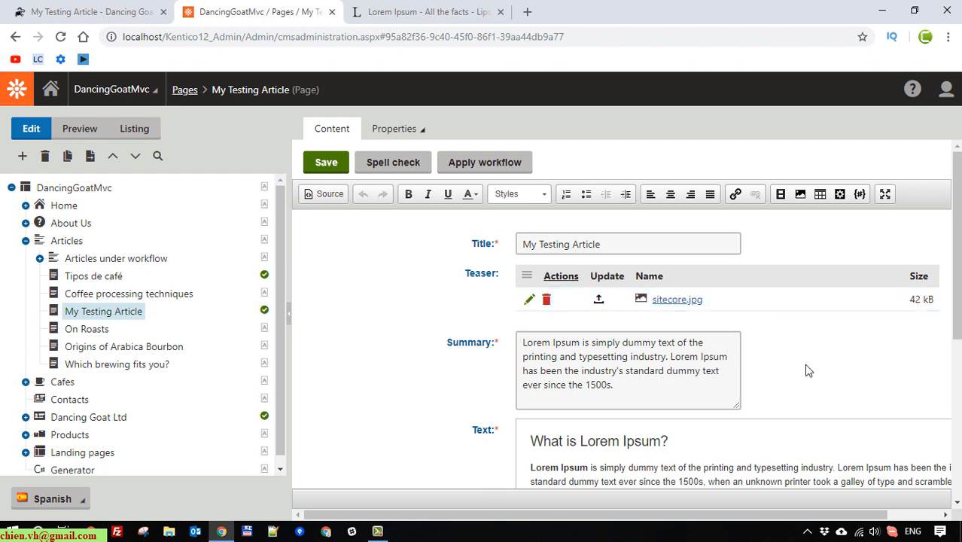
{"action": "scroll", "coordinate": [768, 369], "scroll_direction": "down", "scroll_amount": 2}
{"action": "scroll", "coordinate": [769, 369], "scroll_direction": "up", "scroll_amount": 2}
Copy the standard Lorem Ipsum passage used since the 1500s from the lipsum.com page.
{"action": "left_click", "coordinate": [430, 14]}
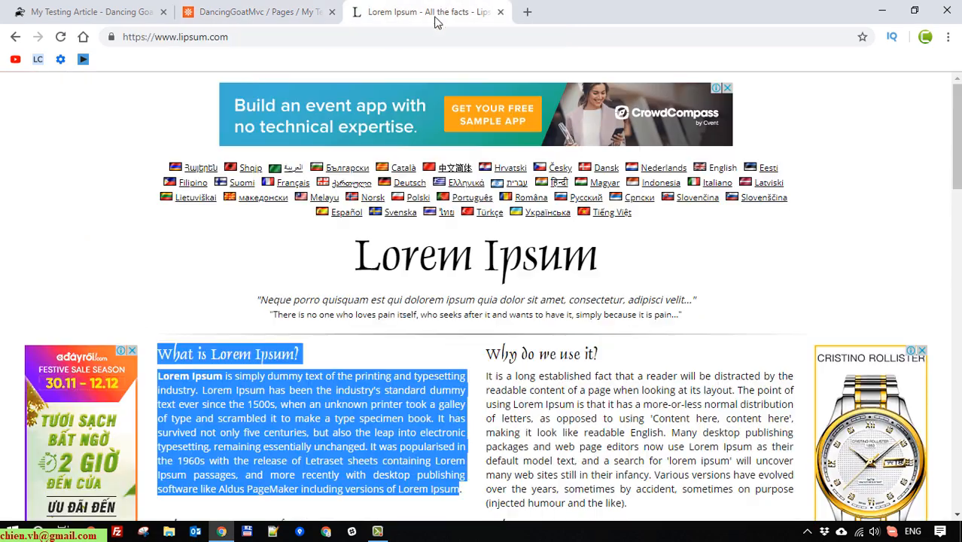
{"action": "scroll", "coordinate": [807, 339], "scroll_direction": "down", "scroll_amount": 12}
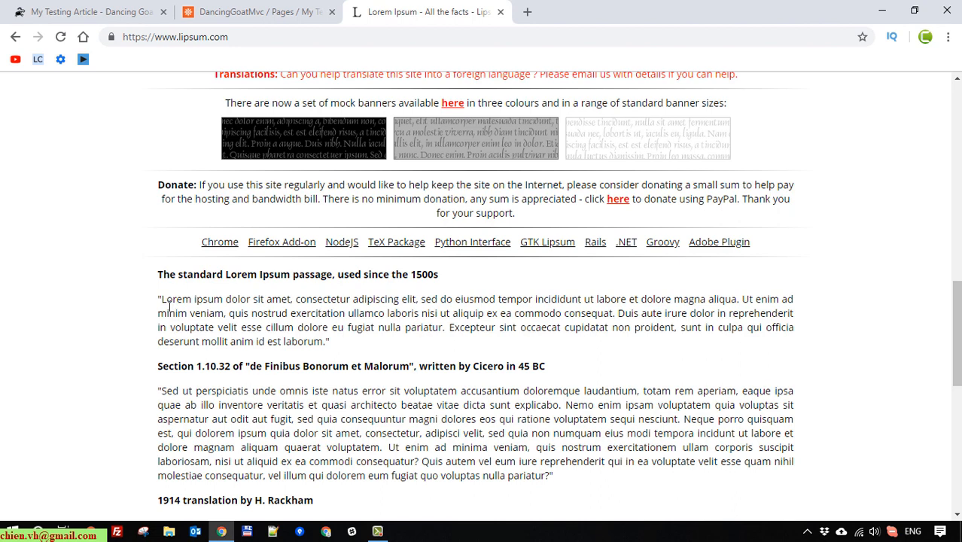
{"action": "left_click_drag", "start_coordinate": [168, 305], "coordinate": [333, 343]}
{"action": "key", "text": "ctrl+c"}
{"action": "right_click", "coordinate": [292, 341]}
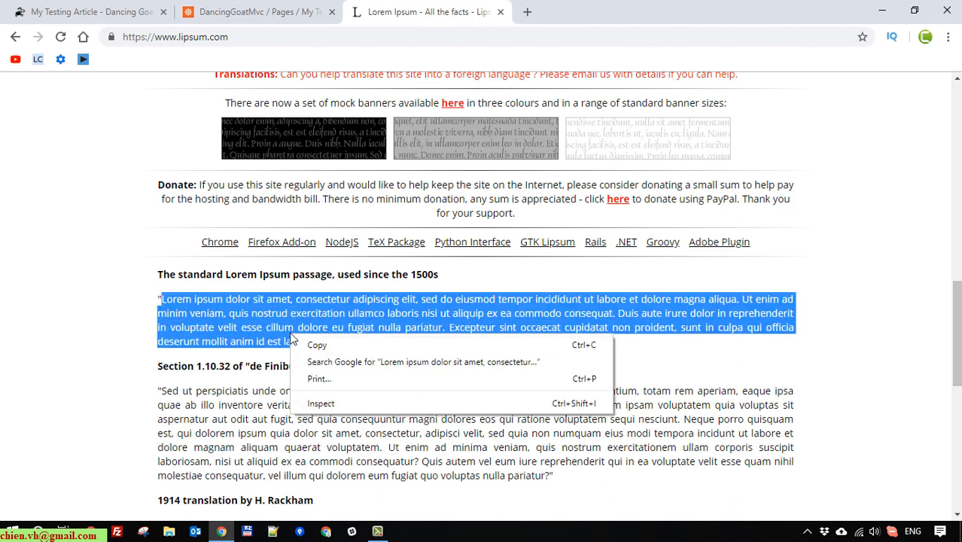
{"action": "left_click", "coordinate": [305, 344]}
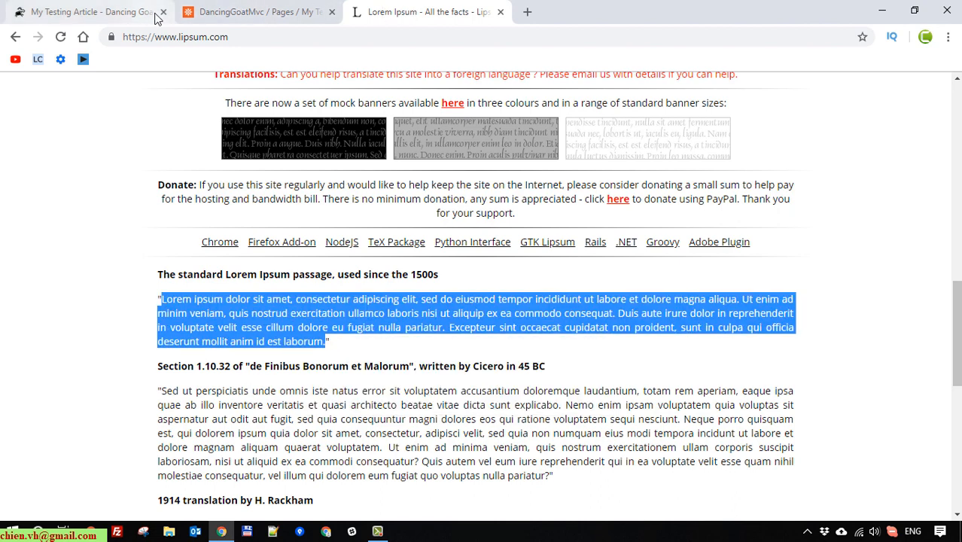
Return to Kentico and delete all content from the Text field of the Spanish My Testing Article.
{"action": "left_click", "coordinate": [246, 11]}
{"action": "scroll", "coordinate": [700, 414], "scroll_direction": "down", "scroll_amount": 2}
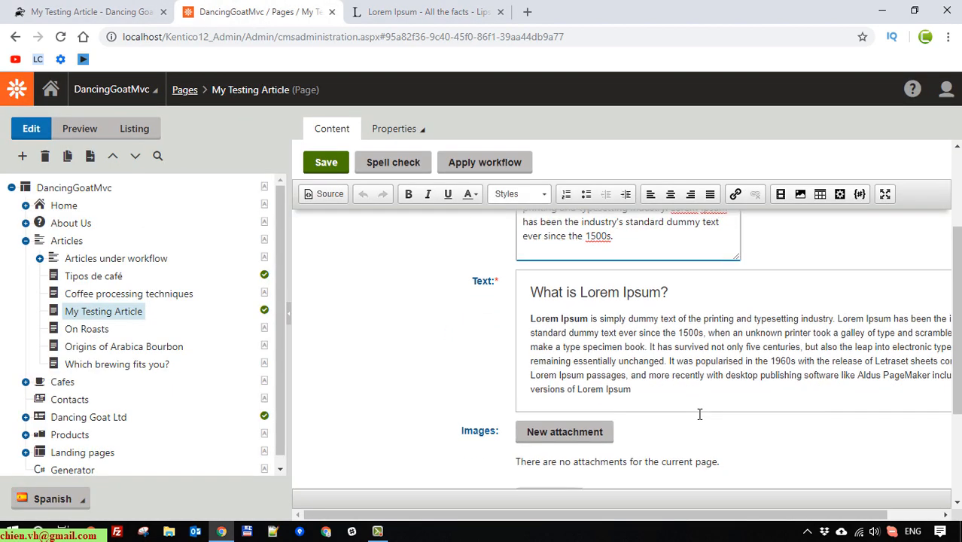
{"action": "scroll", "coordinate": [699, 414], "scroll_direction": "down", "scroll_amount": 2}
{"action": "scroll", "coordinate": [699, 414], "scroll_direction": "up", "scroll_amount": 2}
{"action": "left_click_drag", "start_coordinate": [640, 398], "coordinate": [539, 292]}
{"action": "key", "text": "Delete"}
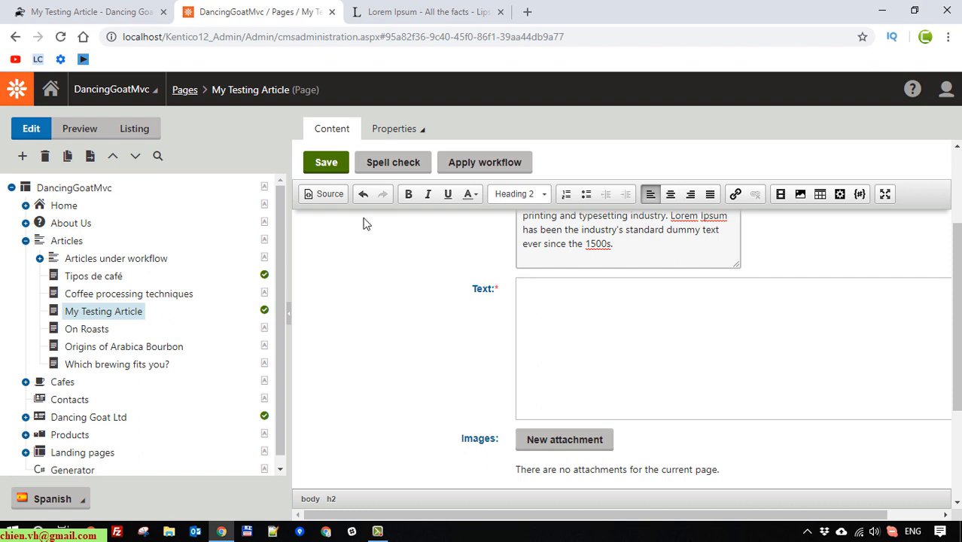
Try pasting the copied Lorem Ipsum passage into the empty Text field, and undo the paste.
{"action": "key", "text": "ctrl+v"}
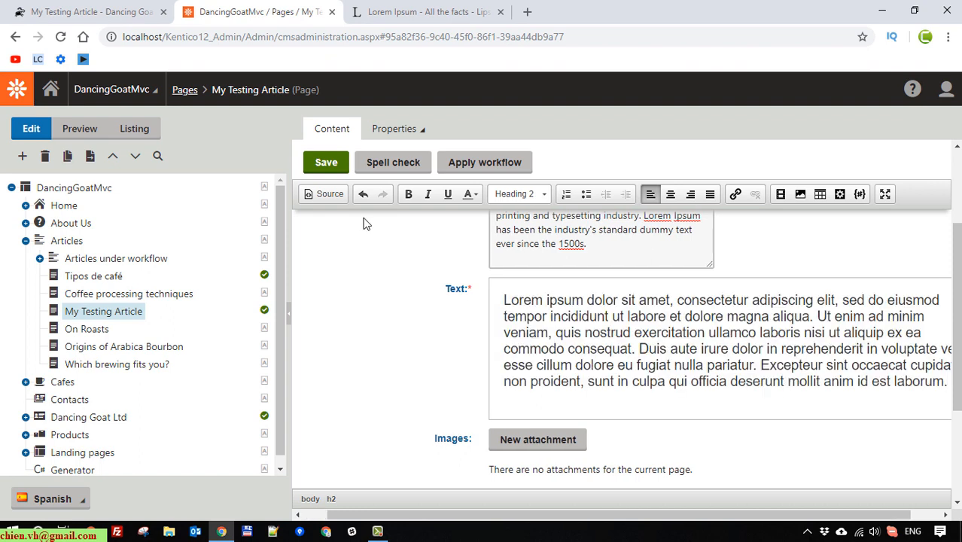
{"action": "key", "text": "ctrl+z"}
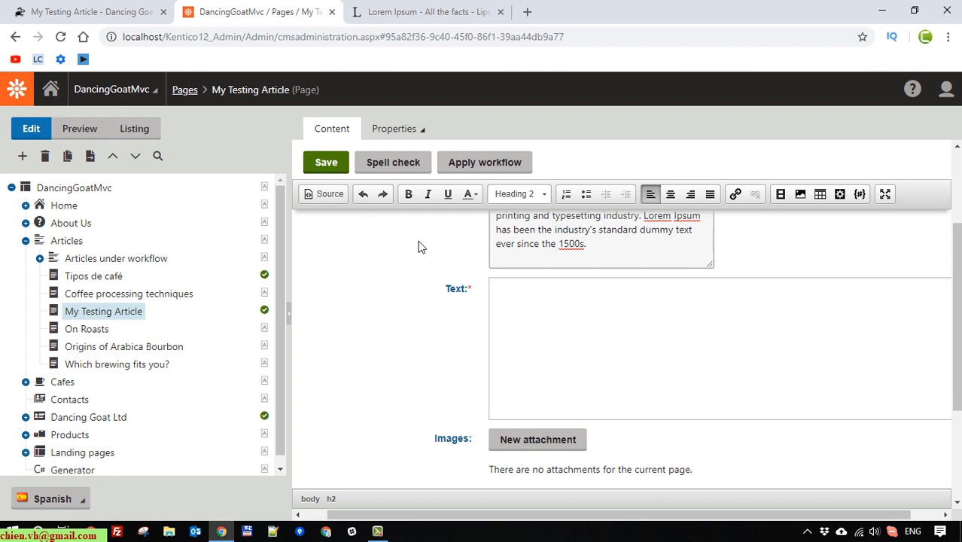
{"action": "right_click", "coordinate": [572, 323]}
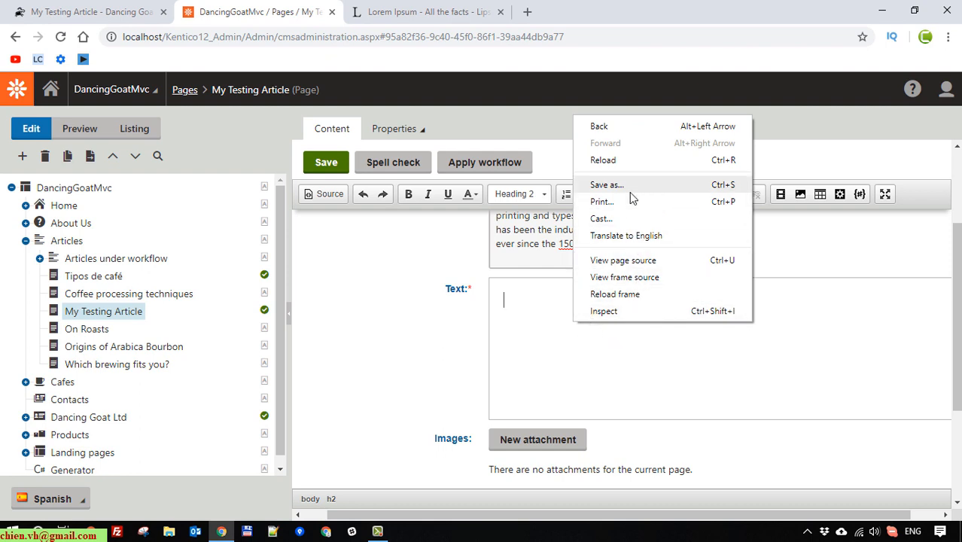
{"action": "left_click", "coordinate": [733, 354]}
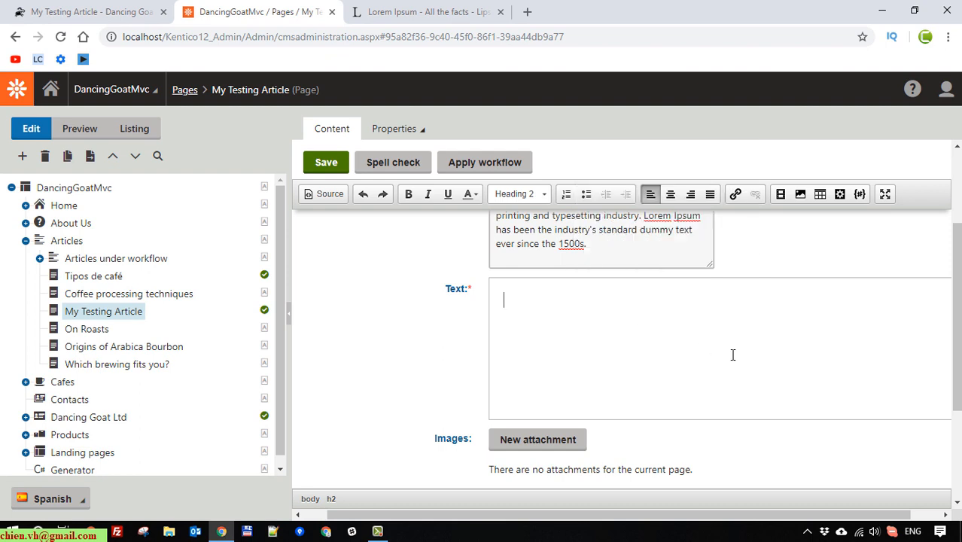
{"action": "scroll", "coordinate": [726, 362], "scroll_direction": "up", "scroll_amount": 2}
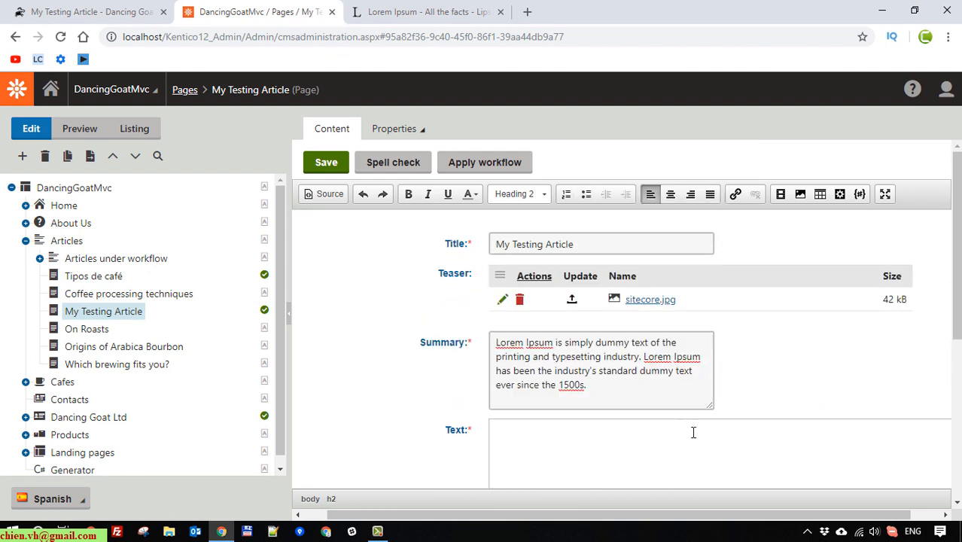
{"action": "scroll", "coordinate": [693, 432], "scroll_direction": "down", "scroll_amount": 3}
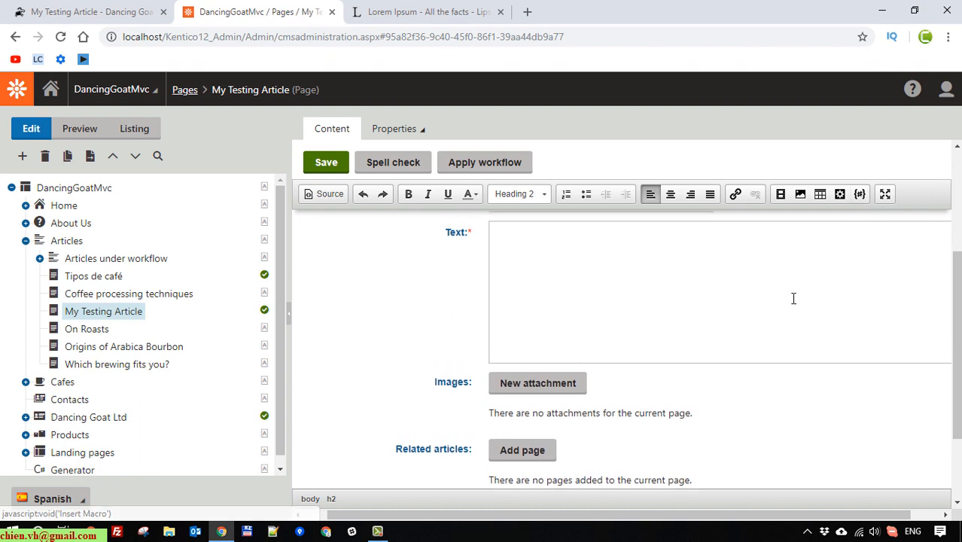
{"action": "scroll", "coordinate": [794, 298], "scroll_direction": "up", "scroll_amount": 2}
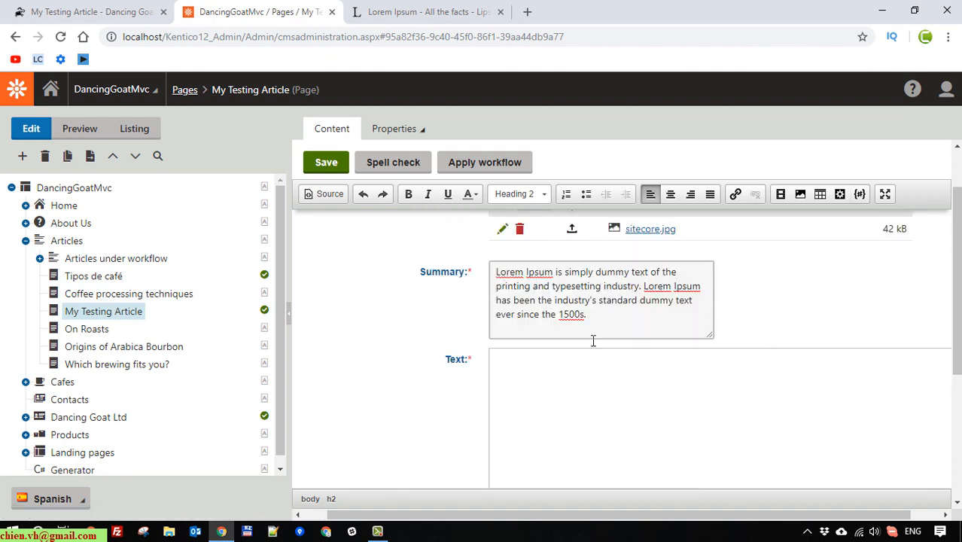
Launch Notepad through the Windows Run dialog.
{"action": "key", "text": "super+r"}
{"action": "type", "text": "m"}
{"action": "key", "text": "BackSpace"}
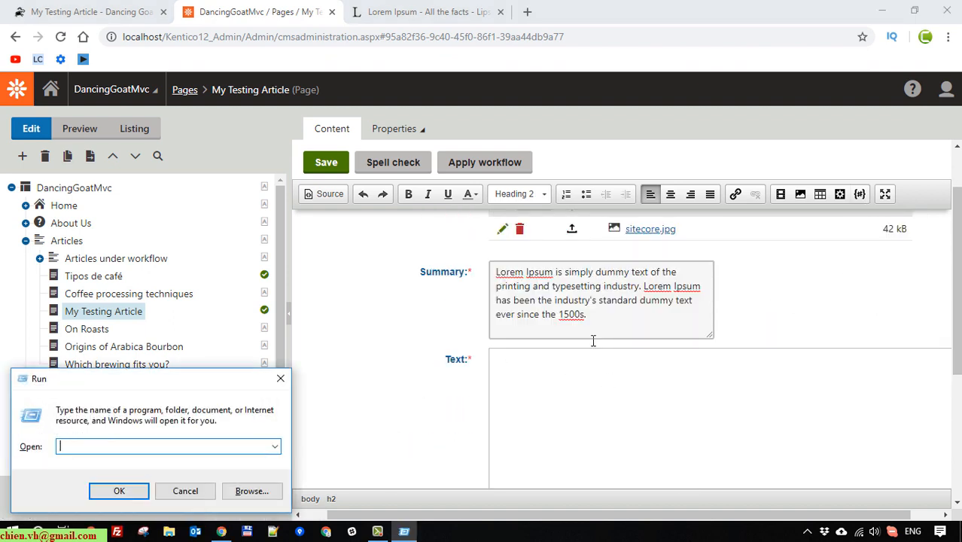
{"action": "type", "text": "not"}
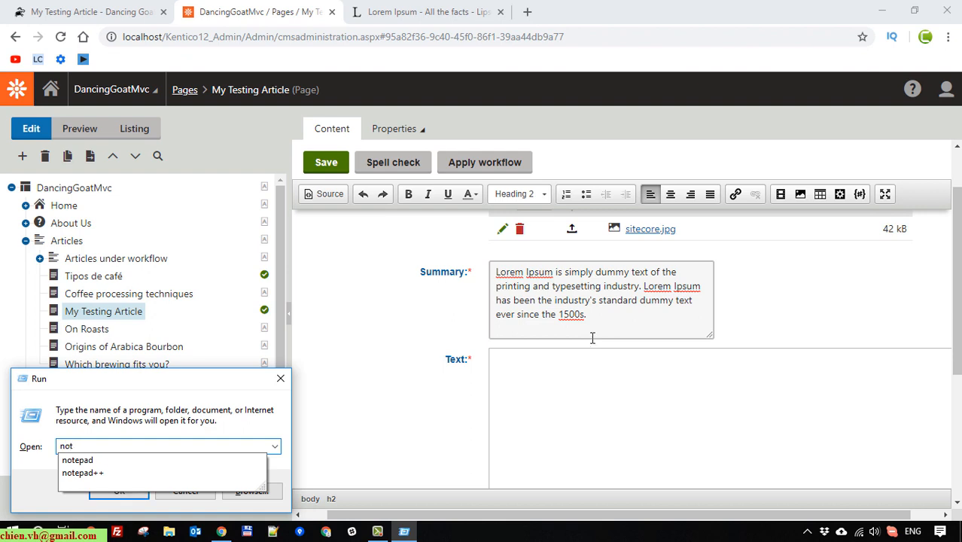
{"action": "left_click", "coordinate": [77, 461]}
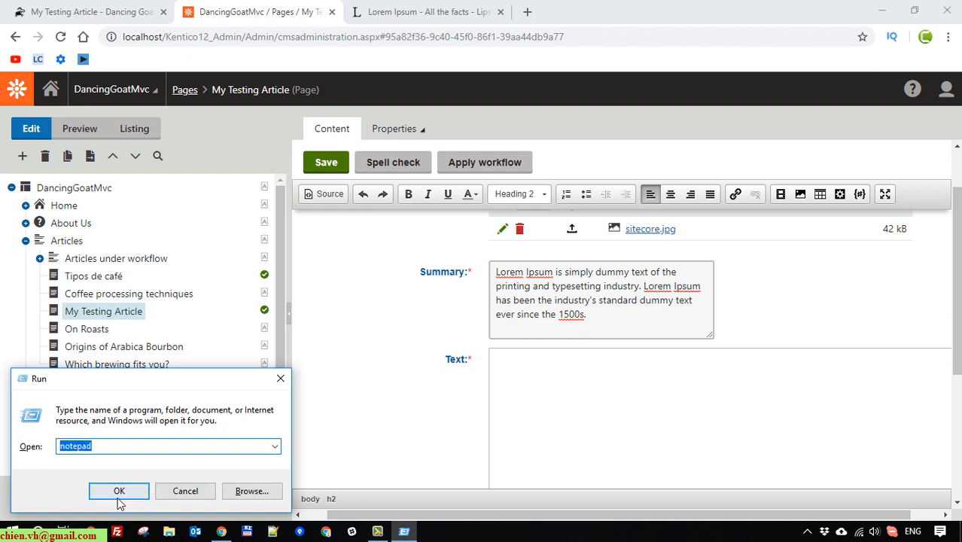
{"action": "left_click", "coordinate": [119, 503]}
Try pasting the copied Lorem Ipsum passage into the empty Text field of the Spanish article again.
{"action": "left_click", "coordinate": [664, 397]}
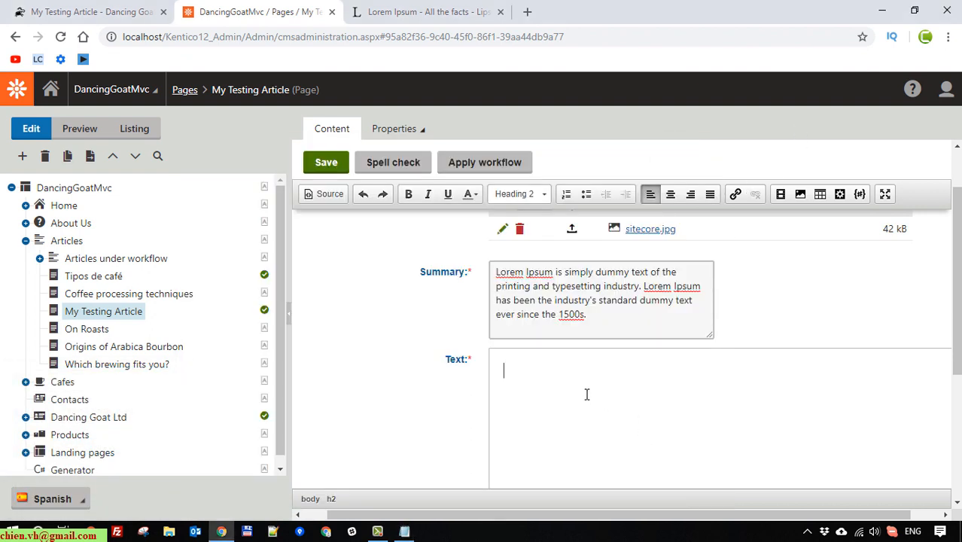
{"action": "right_click", "coordinate": [555, 385]}
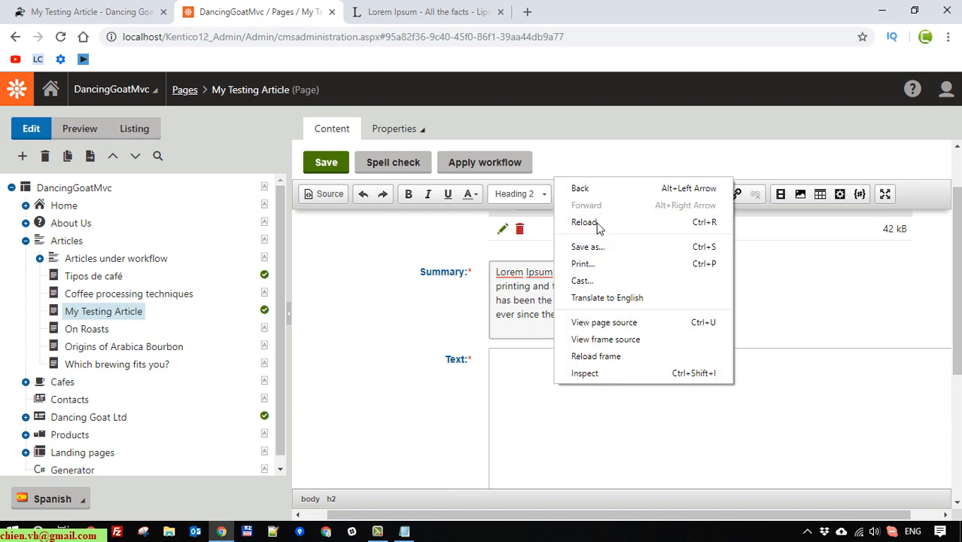
{"action": "left_click", "coordinate": [582, 456]}
{"action": "key", "text": "ctrl+v"}
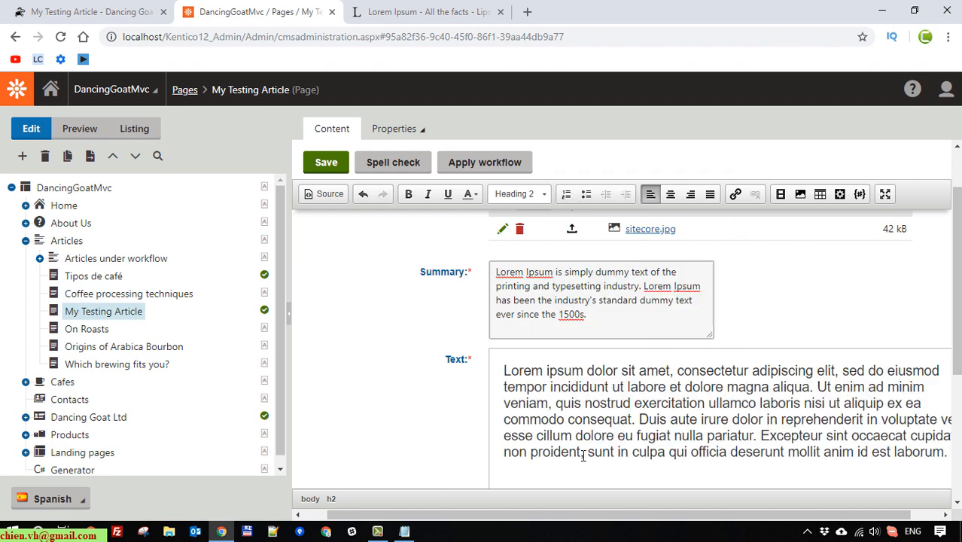
{"action": "left_click_drag", "start_coordinate": [565, 517], "coordinate": [595, 518]}
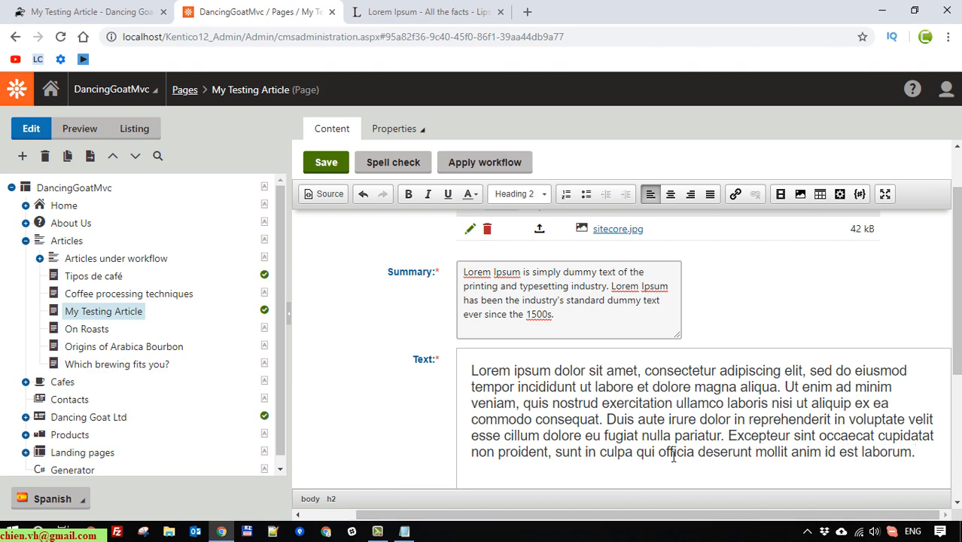
{"action": "scroll", "coordinate": [801, 443], "scroll_direction": "down", "scroll_amount": 1}
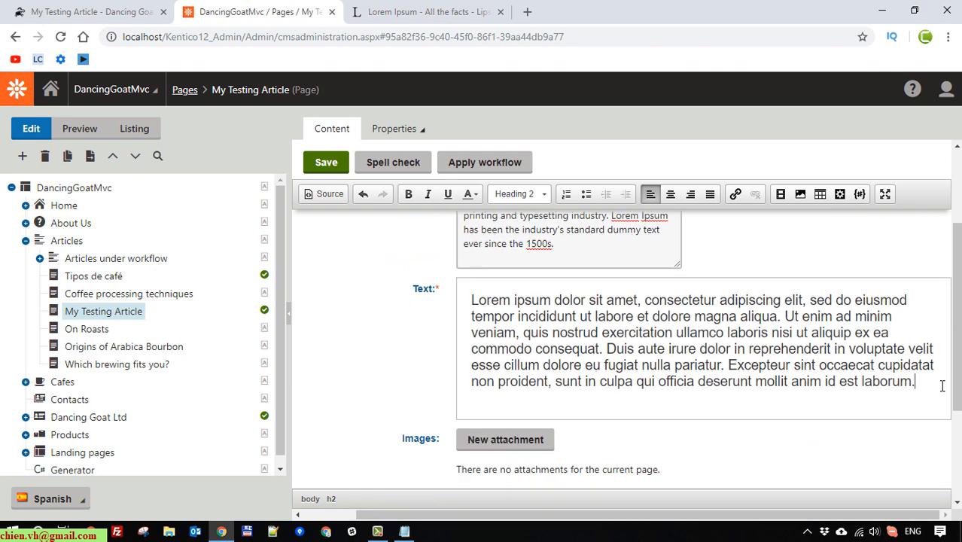
Cut the whole pasted Lorem Ipsum passage out of the Text field.
{"action": "left_click_drag", "start_coordinate": [934, 388], "coordinate": [448, 267]}
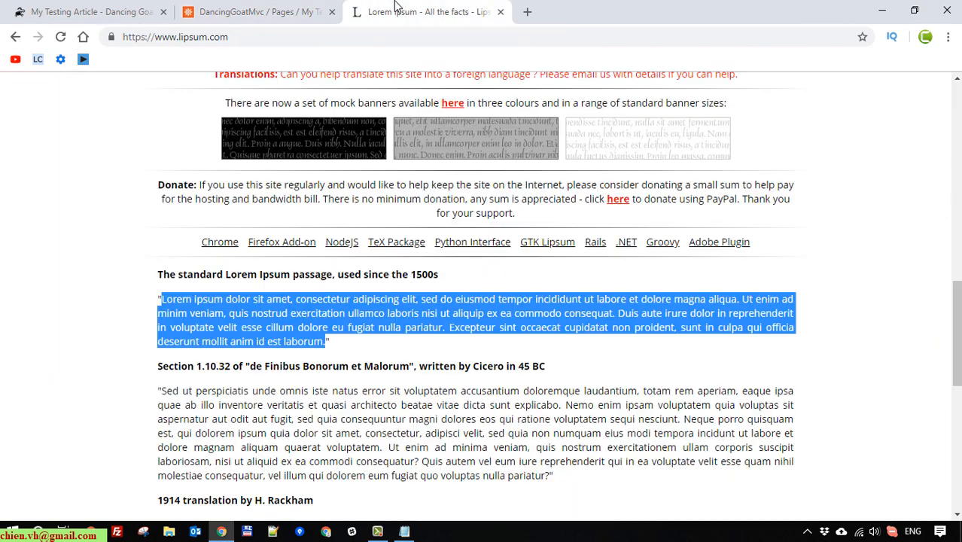
{"action": "left_click", "coordinate": [430, 12]}
{"action": "left_click", "coordinate": [105, 11]}
{"action": "left_click", "coordinate": [248, 12]}
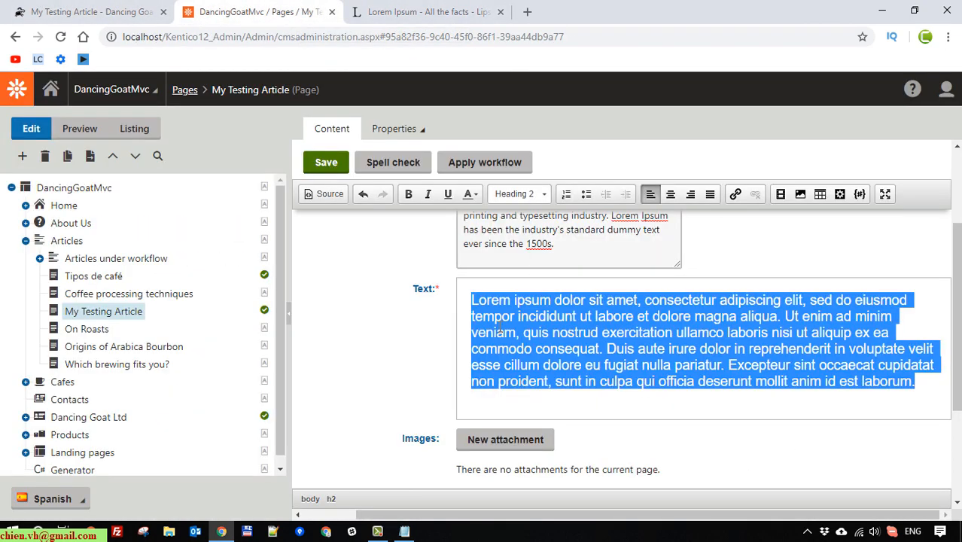
{"action": "right_click", "coordinate": [494, 323]}
{"action": "left_click", "coordinate": [527, 325]}
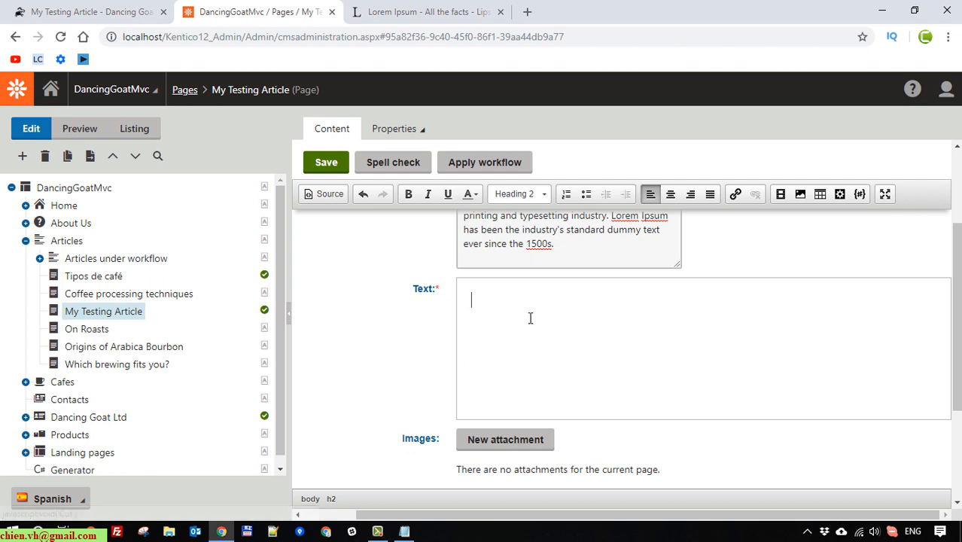
Paste the passage into the open Notepad window, cut it back out as plain text, and close Notepad.
{"action": "left_click", "coordinate": [404, 532]}
{"action": "right_click", "coordinate": [284, 241]}
{"action": "left_click", "coordinate": [384, 299]}
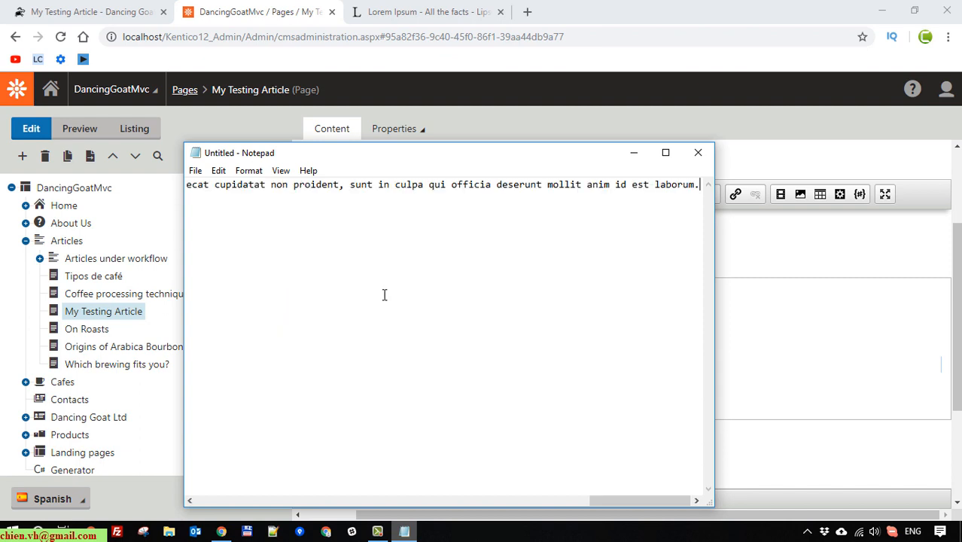
{"action": "key", "text": "ctrl+a"}
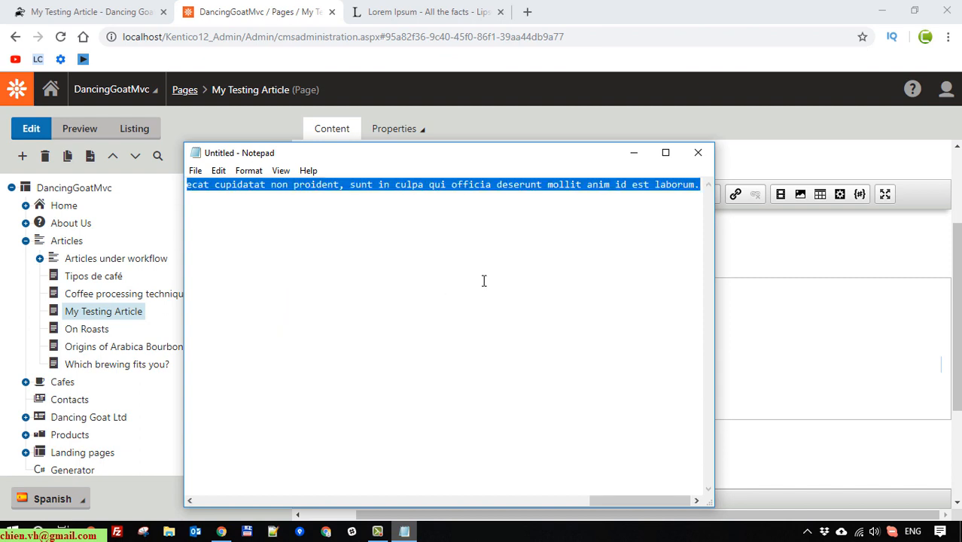
{"action": "key", "text": "ctrl+x"}
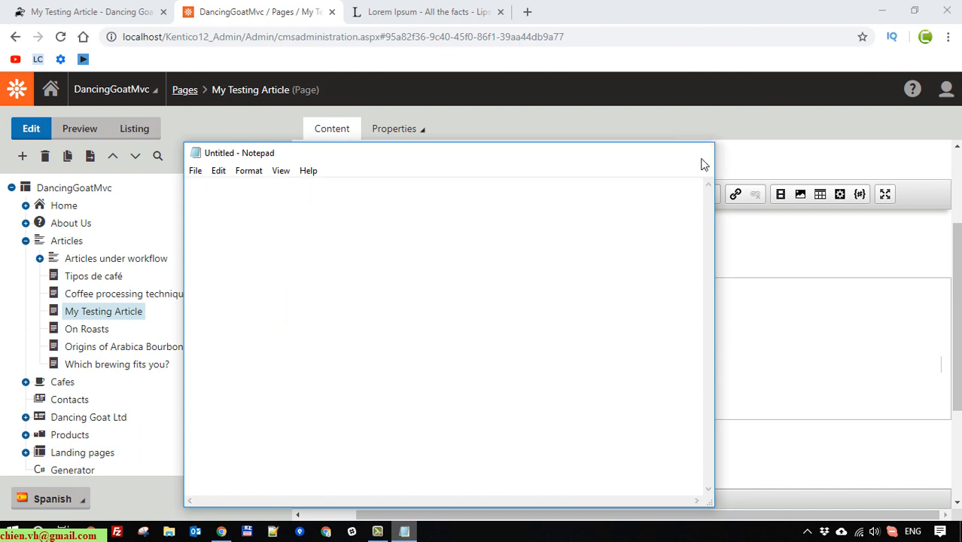
{"action": "left_click", "coordinate": [697, 153]}
Try pasting the plain-text passage directly into the article's Text field, and delete it again.
{"action": "right_click", "coordinate": [575, 357]}
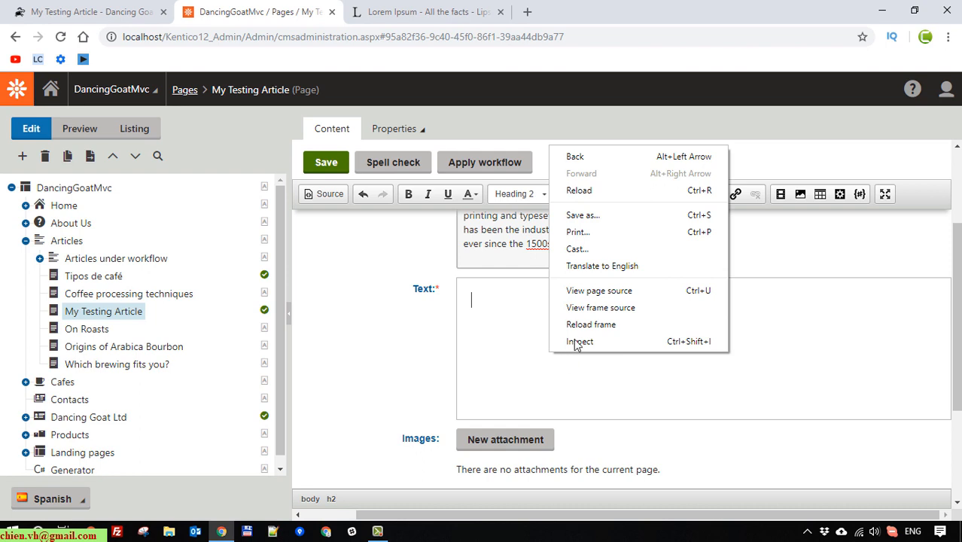
{"action": "left_click", "coordinate": [536, 320]}
{"action": "key", "text": "ctrl+v"}
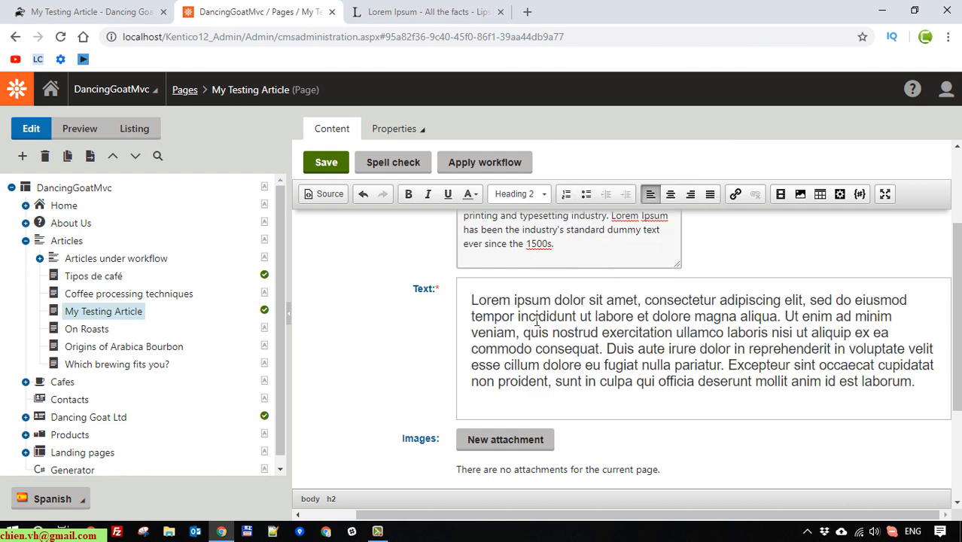
{"action": "scroll", "coordinate": [749, 374], "scroll_direction": "up", "scroll_amount": 1}
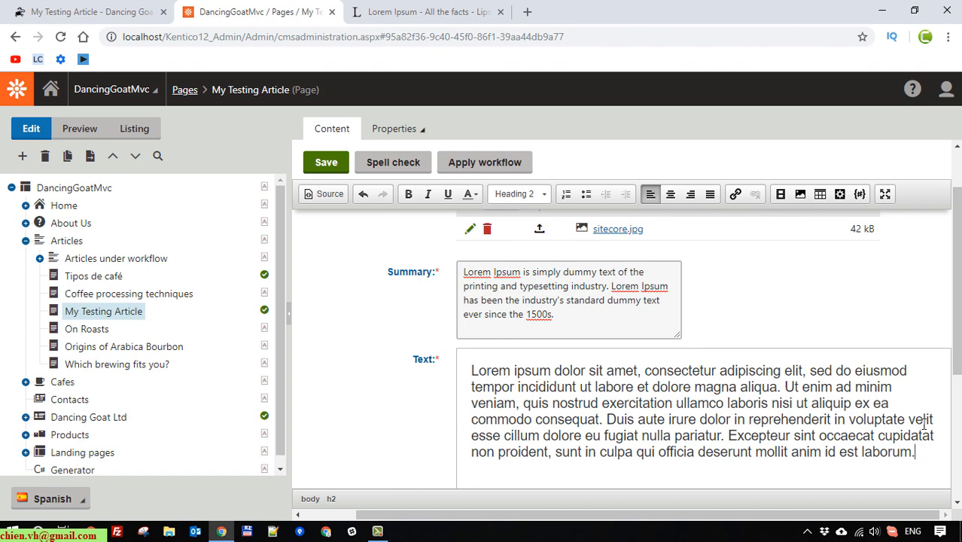
{"action": "scroll", "coordinate": [924, 423], "scroll_direction": "down", "scroll_amount": 1}
{"action": "left_click_drag", "start_coordinate": [927, 388], "coordinate": [453, 280]}
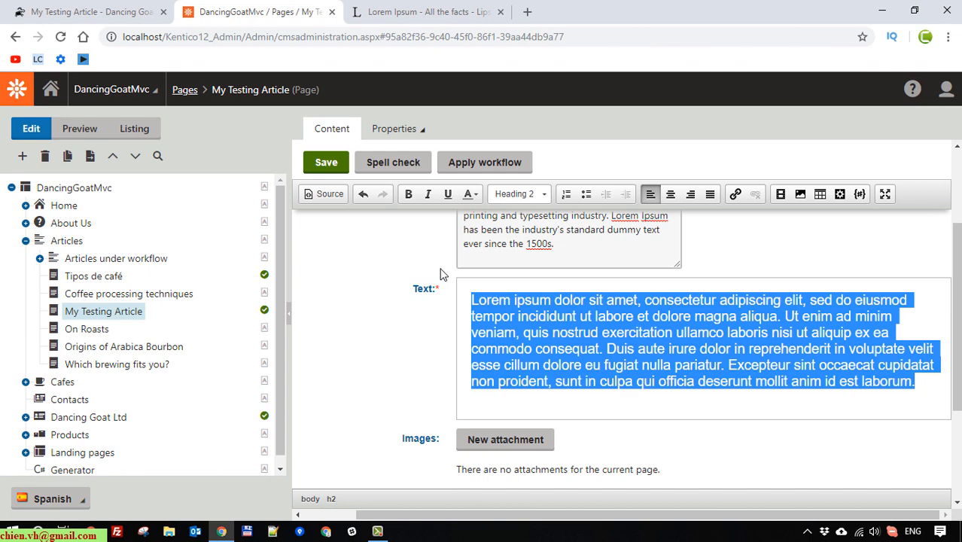
{"action": "key", "text": "Delete"}
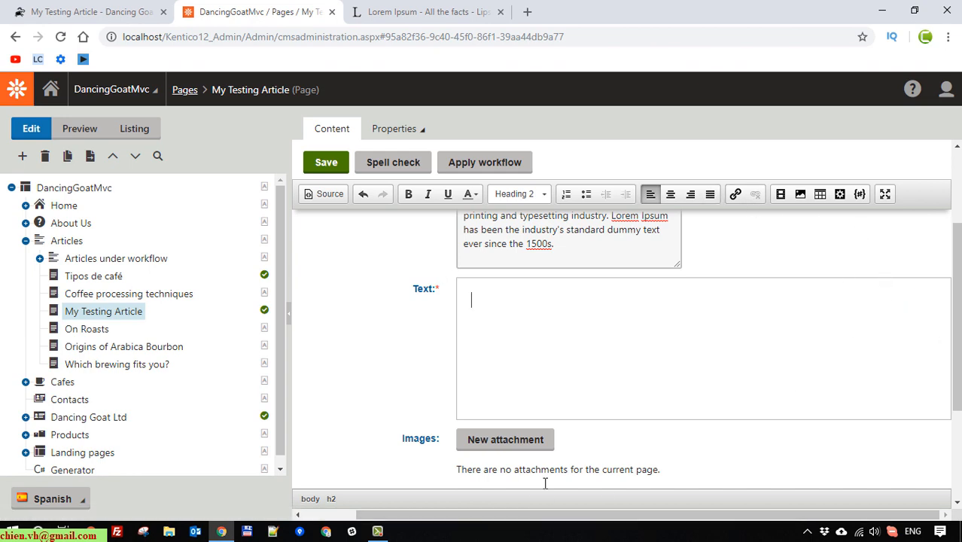
Paste the Lorem Ipsum passage into the Text field's HTML source and return to the formatted view.
{"action": "scroll", "coordinate": [543, 483], "scroll_direction": "down", "scroll_amount": 2}
{"action": "scroll", "coordinate": [549, 489], "scroll_direction": "up", "scroll_amount": 3}
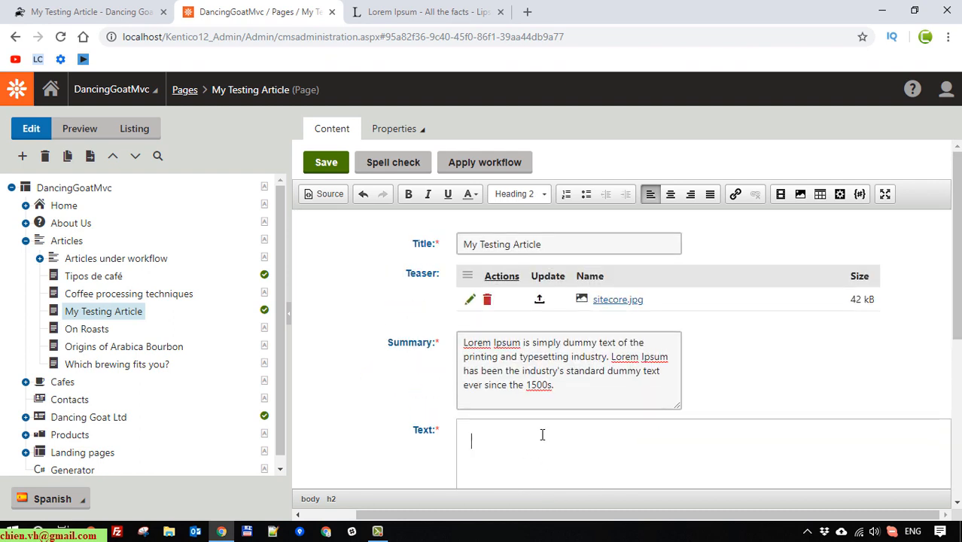
{"action": "left_click", "coordinate": [331, 194]}
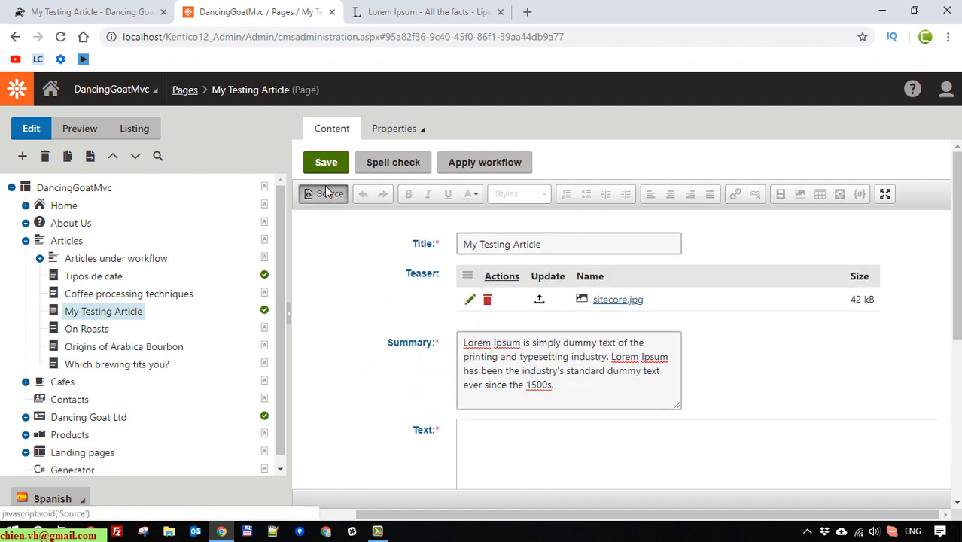
{"action": "scroll", "coordinate": [588, 378], "scroll_direction": "down", "scroll_amount": 2}
{"action": "right_click", "coordinate": [504, 336]}
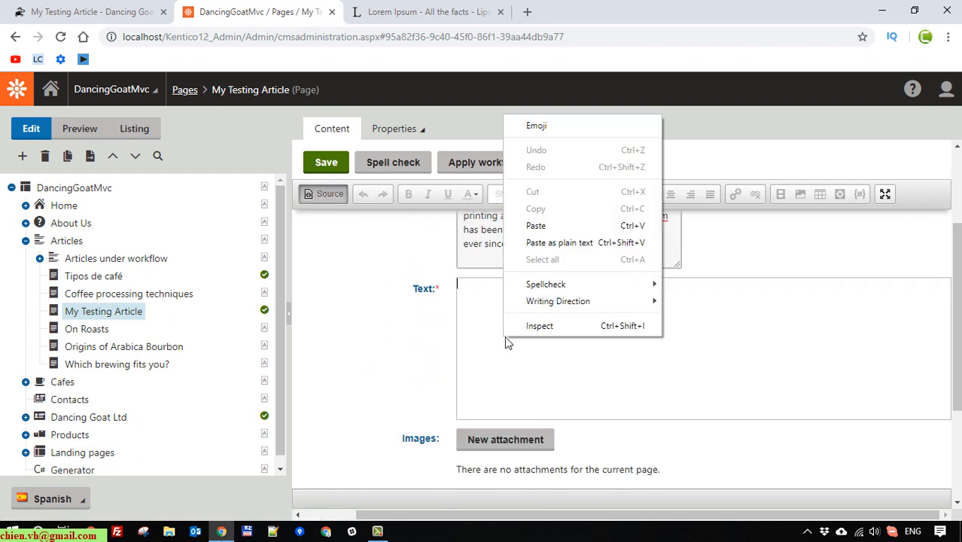
{"action": "left_click", "coordinate": [535, 226]}
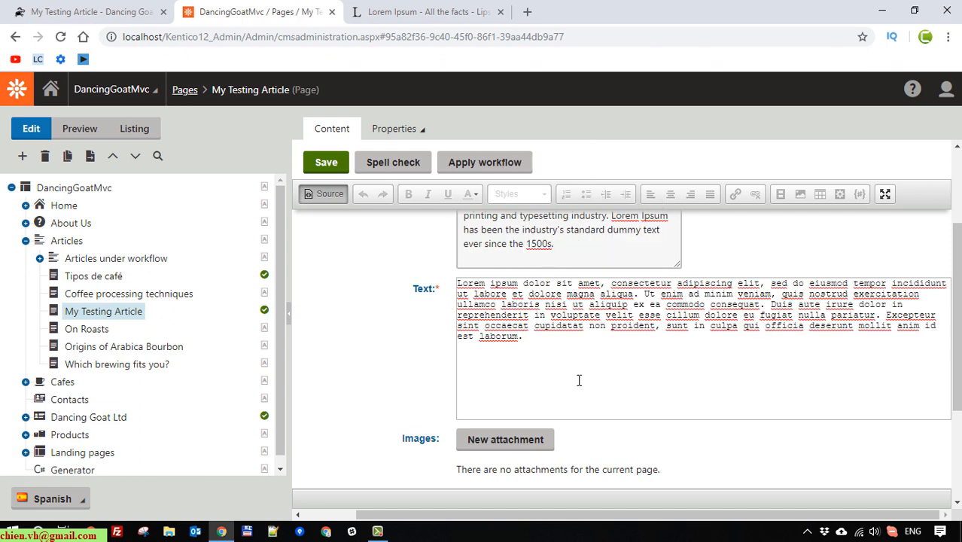
{"action": "left_click", "coordinate": [321, 189]}
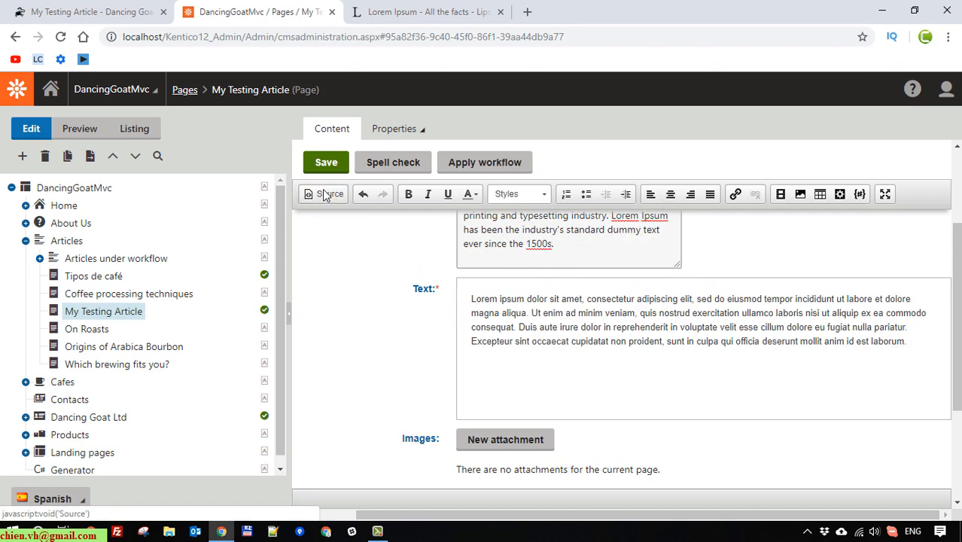
Replace the Summary with the Text field's first sentence, "Lorem ipsum dolor sit amet" through "magna aliqua.".
{"action": "scroll", "coordinate": [569, 372], "scroll_direction": "up", "scroll_amount": 2}
{"action": "left_click", "coordinate": [478, 443]}
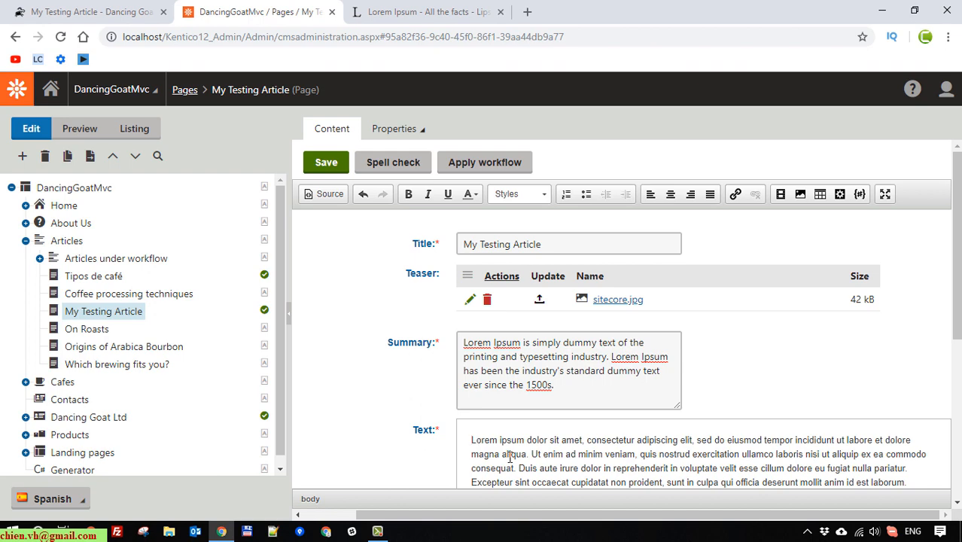
{"action": "scroll", "coordinate": [537, 409], "scroll_direction": "down", "scroll_amount": 2}
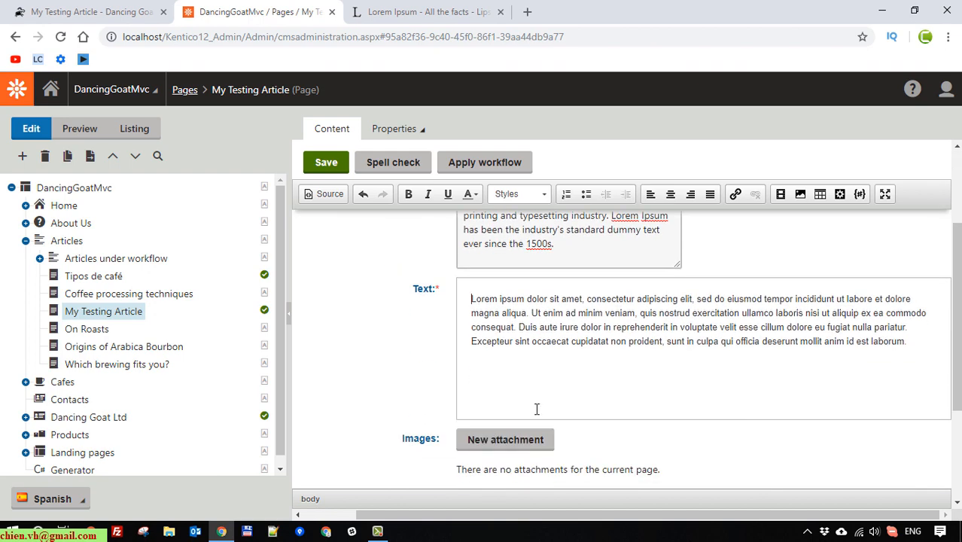
{"action": "scroll", "coordinate": [598, 312], "scroll_direction": "up", "scroll_amount": 2}
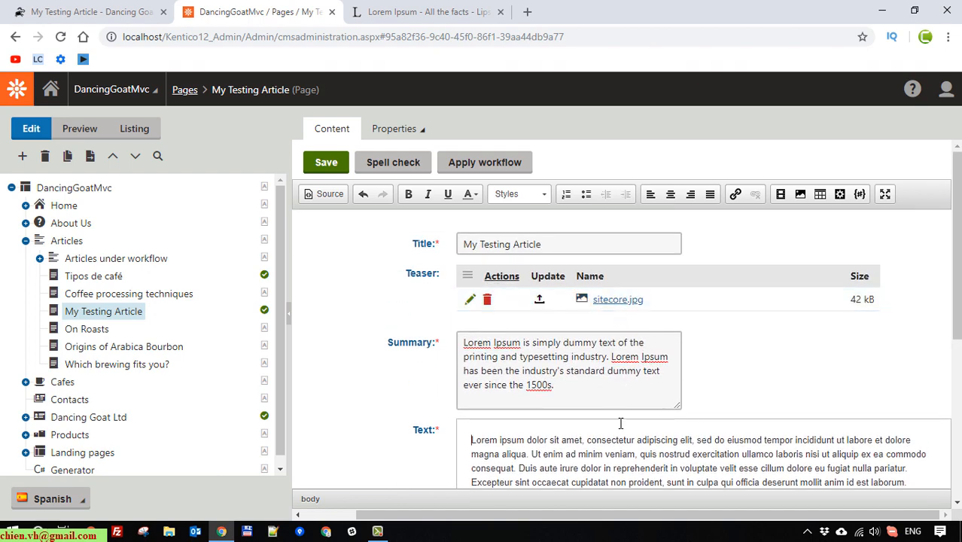
{"action": "scroll", "coordinate": [620, 423], "scroll_direction": "down", "scroll_amount": 1}
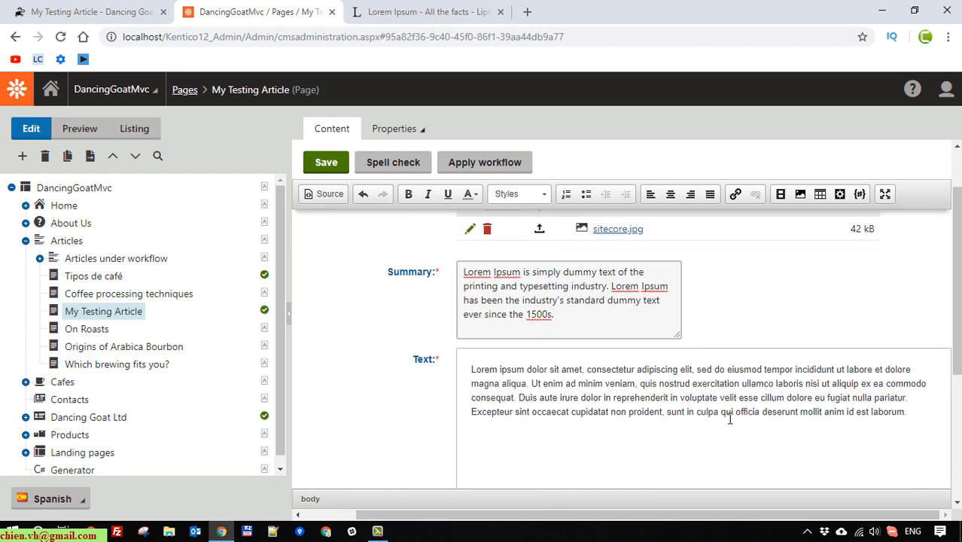
{"action": "left_click_drag", "start_coordinate": [533, 386], "coordinate": [447, 368]}
{"action": "right_click", "coordinate": [488, 378]}
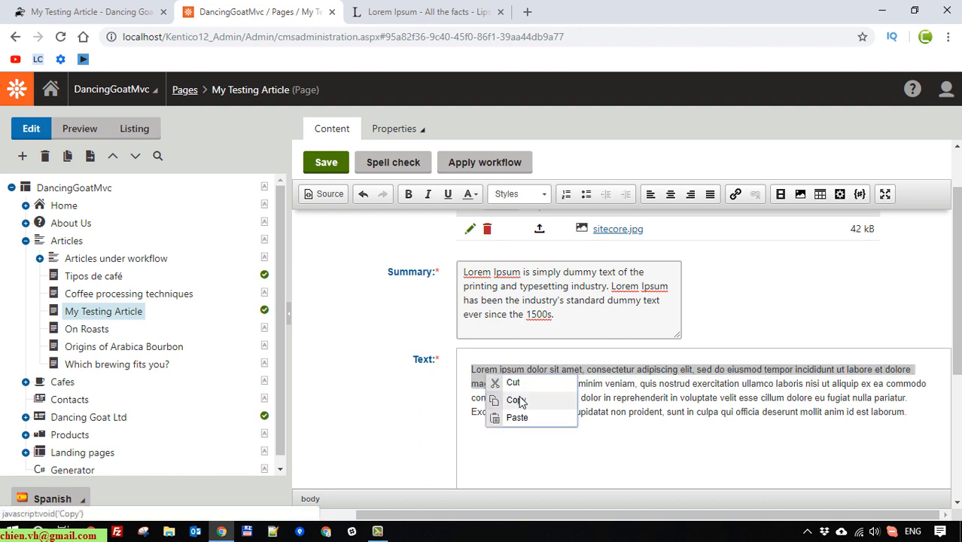
{"action": "left_click", "coordinate": [516, 397]}
{"action": "triple_click", "coordinate": [610, 313]}
{"action": "key", "text": "ctrl+v"}
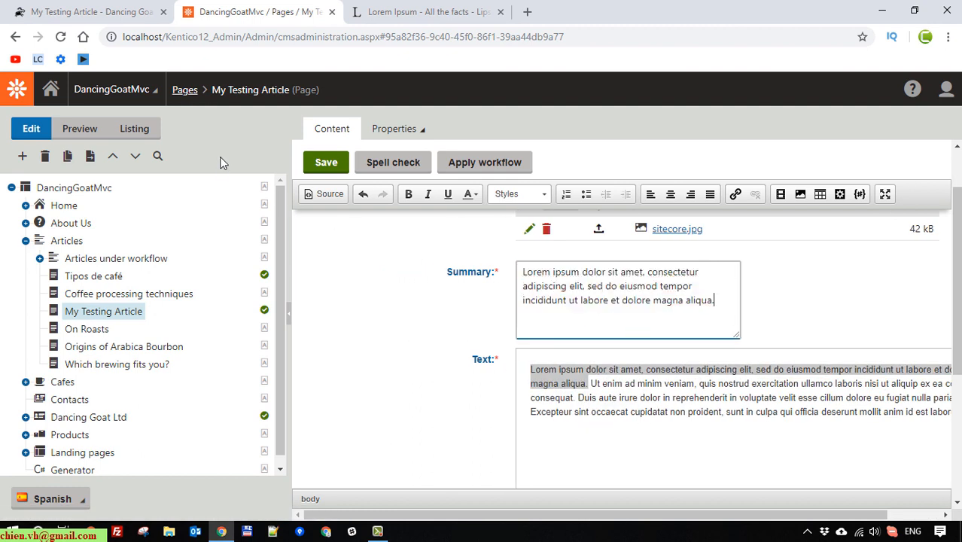
Change the title to "My Testing Article - Lorem ipsum" by copying the Text field's first two words, and save the Spanish article.
{"action": "scroll", "coordinate": [805, 358], "scroll_direction": "down", "scroll_amount": 4}
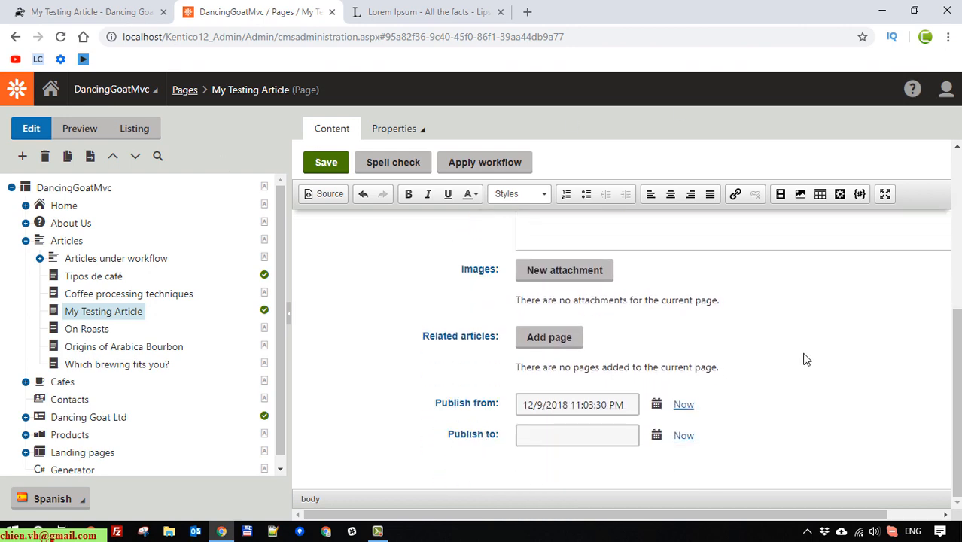
{"action": "scroll", "coordinate": [756, 429], "scroll_direction": "up", "scroll_amount": 5}
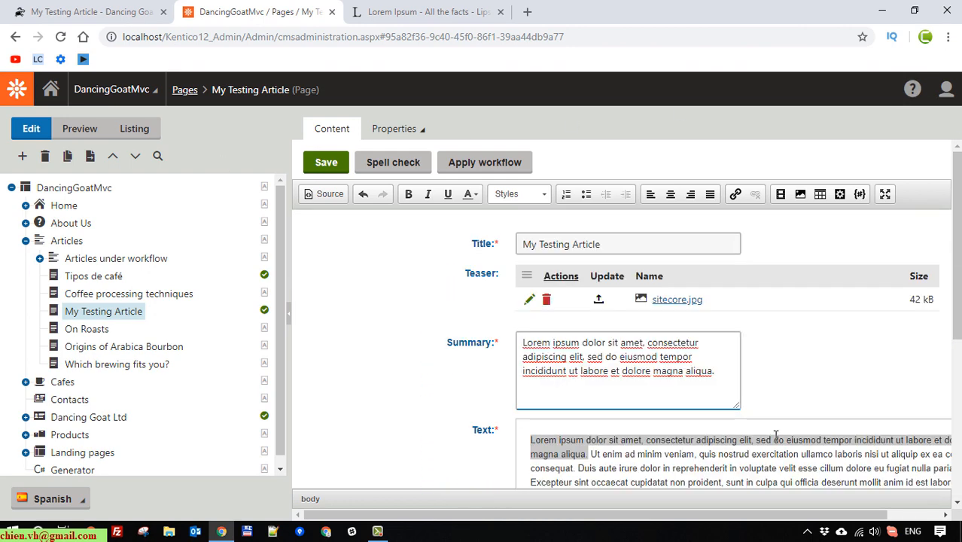
{"action": "left_click", "coordinate": [613, 457]}
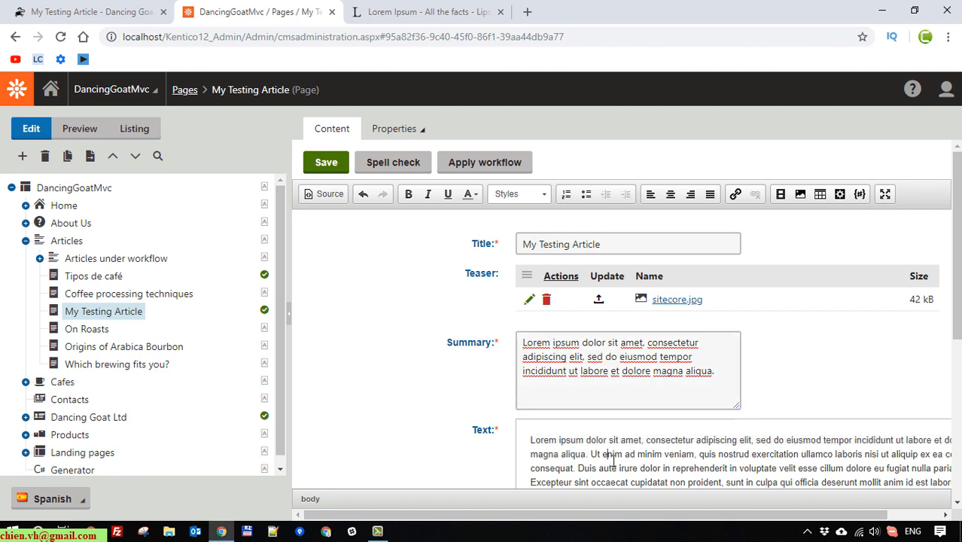
{"action": "left_click", "coordinate": [648, 249]}
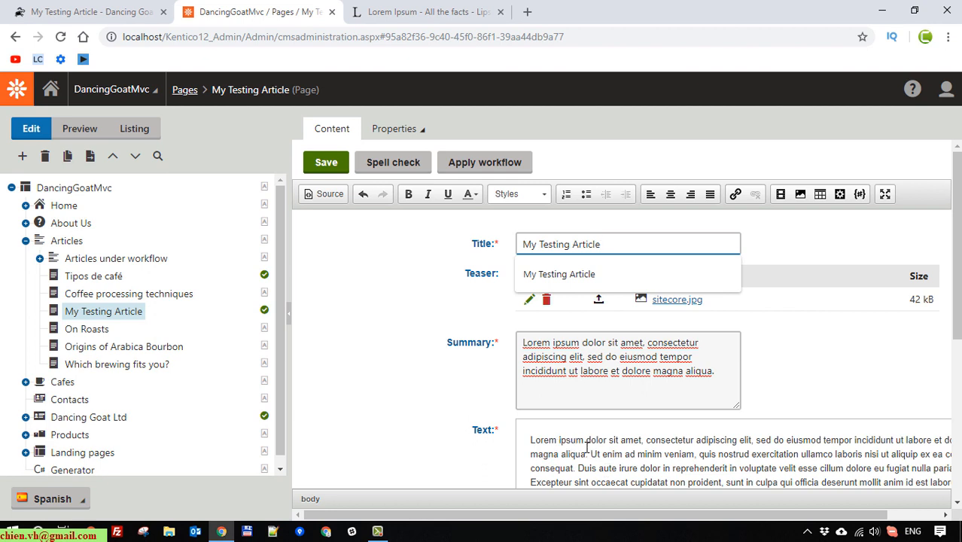
{"action": "left_click_drag", "start_coordinate": [586, 447], "coordinate": [494, 445]}
{"action": "right_click", "coordinate": [546, 443]}
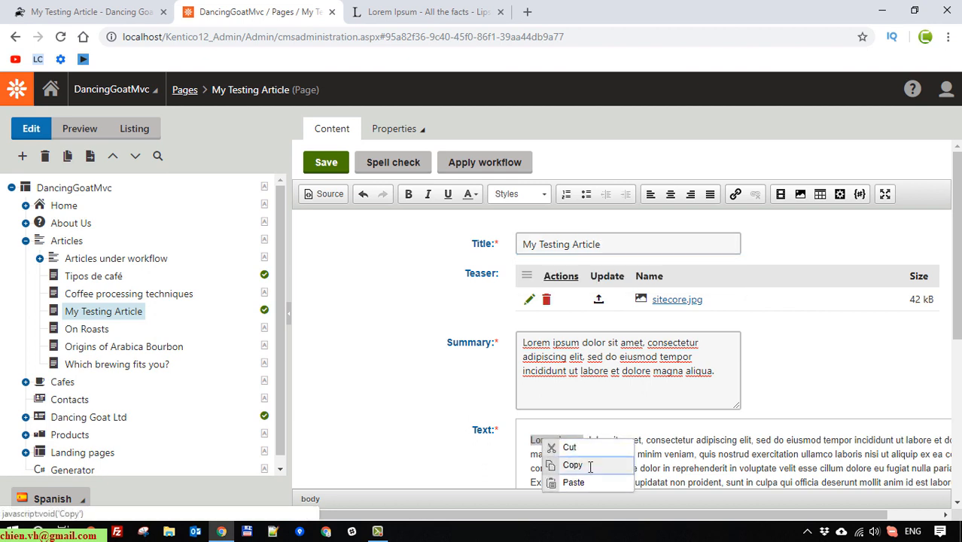
{"action": "left_click", "coordinate": [591, 466]}
{"action": "left_click", "coordinate": [638, 249]}
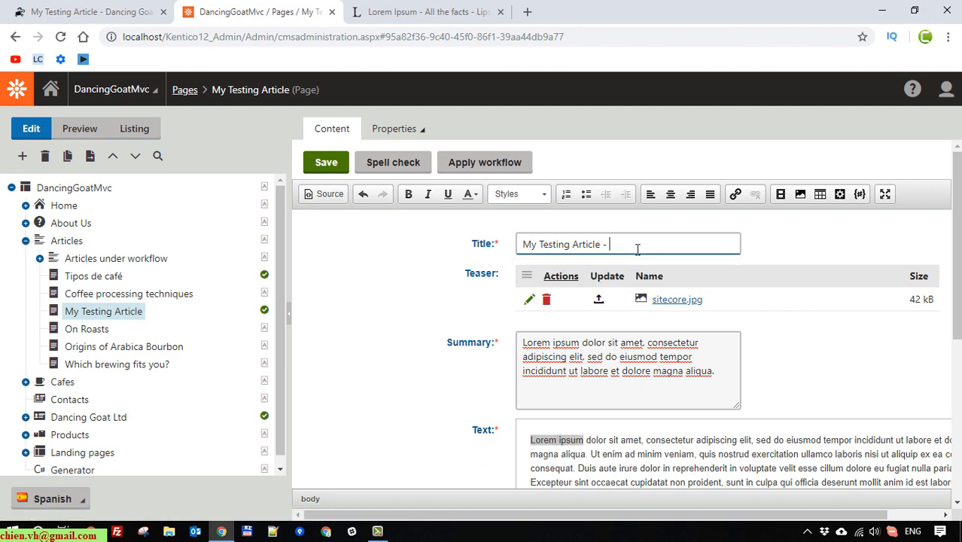
{"action": "type", "text": "-"}
{"action": "key", "text": "ctrl+v"}
{"action": "left_click", "coordinate": [320, 162]}
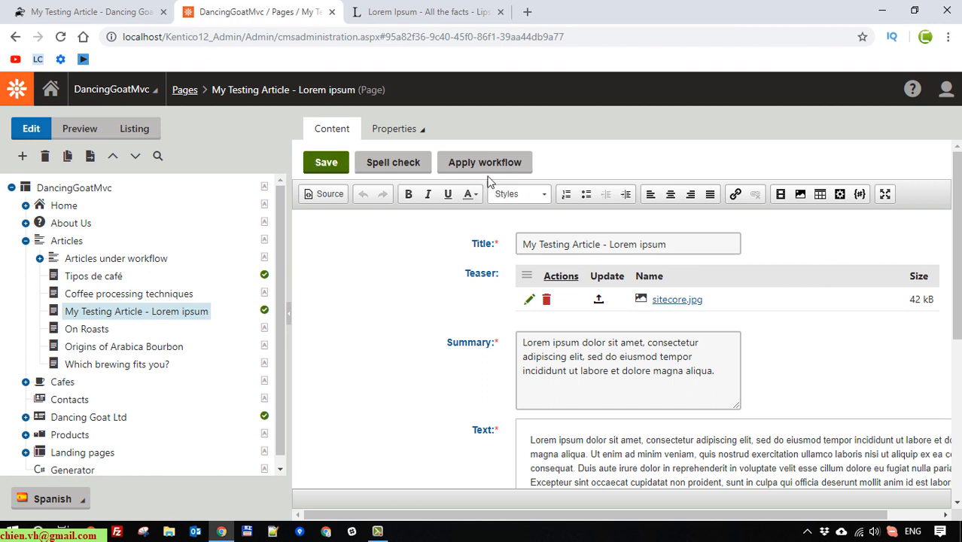
Switch to the Dancing Goat site, reload the Spanish article page, and check its title, image and body text.
{"action": "left_click", "coordinate": [97, 8]}
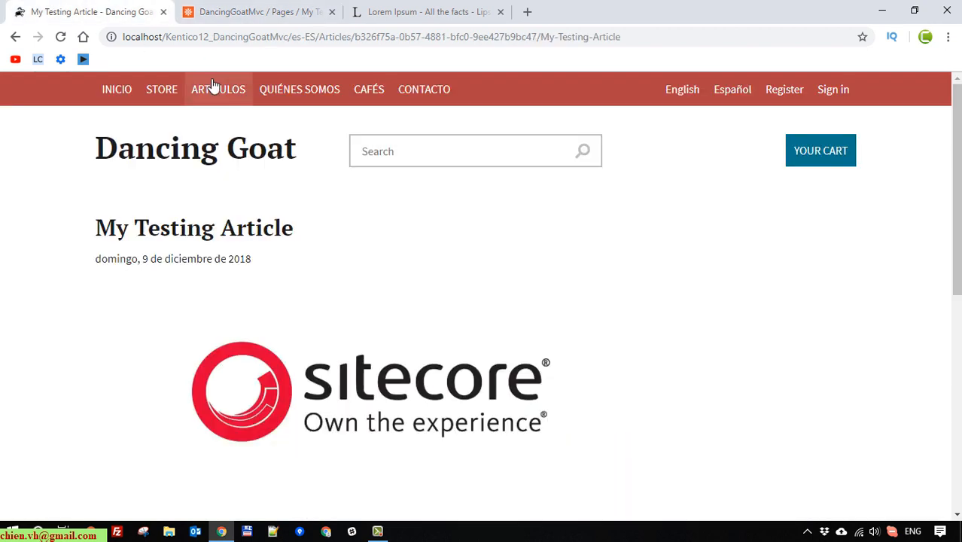
{"action": "left_click", "coordinate": [61, 37]}
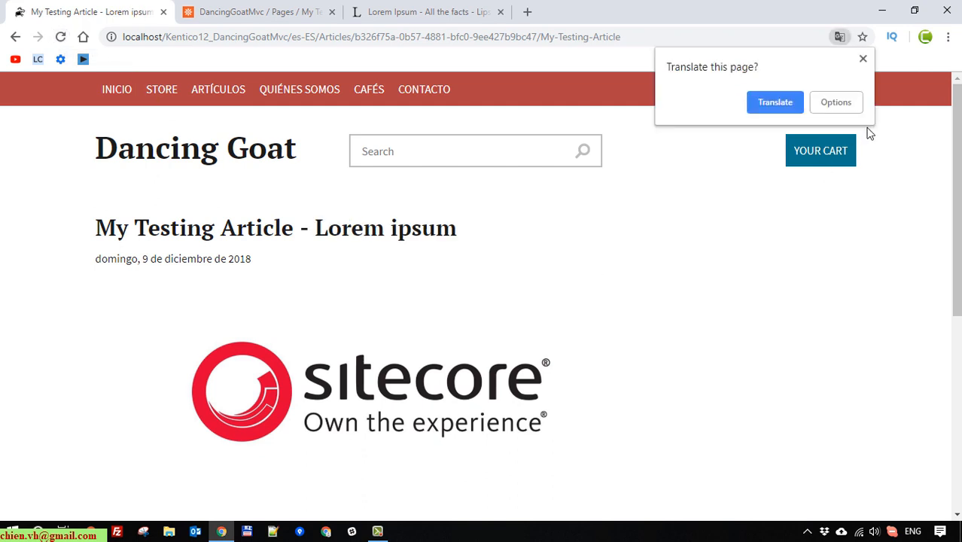
{"action": "left_click", "coordinate": [863, 60]}
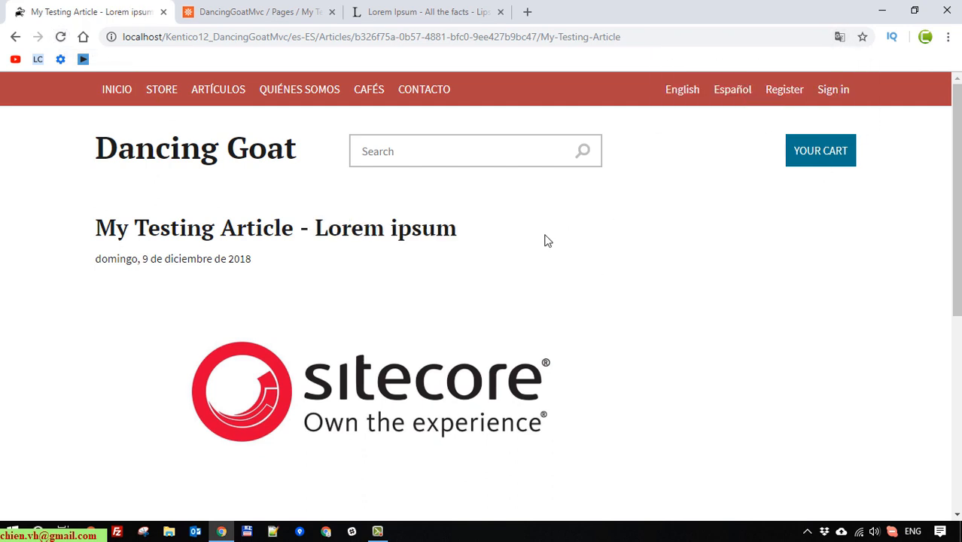
{"action": "scroll", "coordinate": [392, 265], "scroll_direction": "down", "scroll_amount": 2}
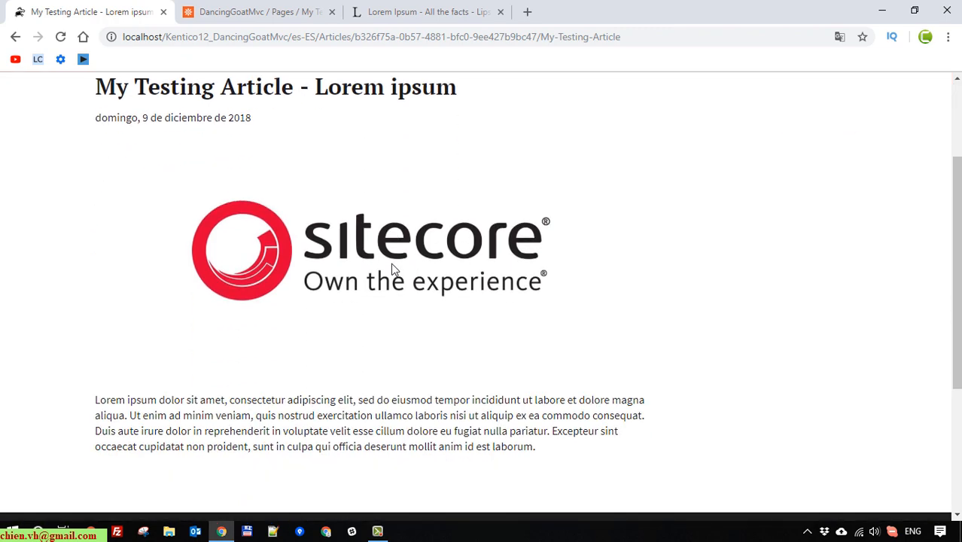
{"action": "scroll", "coordinate": [393, 270], "scroll_direction": "up", "scroll_amount": 2}
{"action": "scroll", "coordinate": [339, 316], "scroll_direction": "down", "scroll_amount": 3}
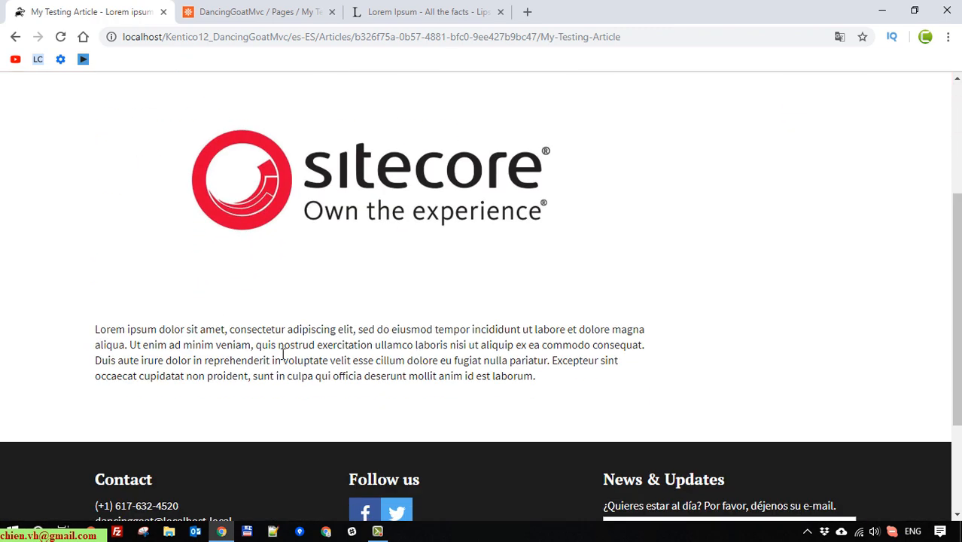
{"action": "left_click_drag", "start_coordinate": [83, 322], "coordinate": [554, 432]}
{"action": "left_click", "coordinate": [582, 409]}
{"action": "scroll", "coordinate": [583, 409], "scroll_direction": "up", "scroll_amount": 3}
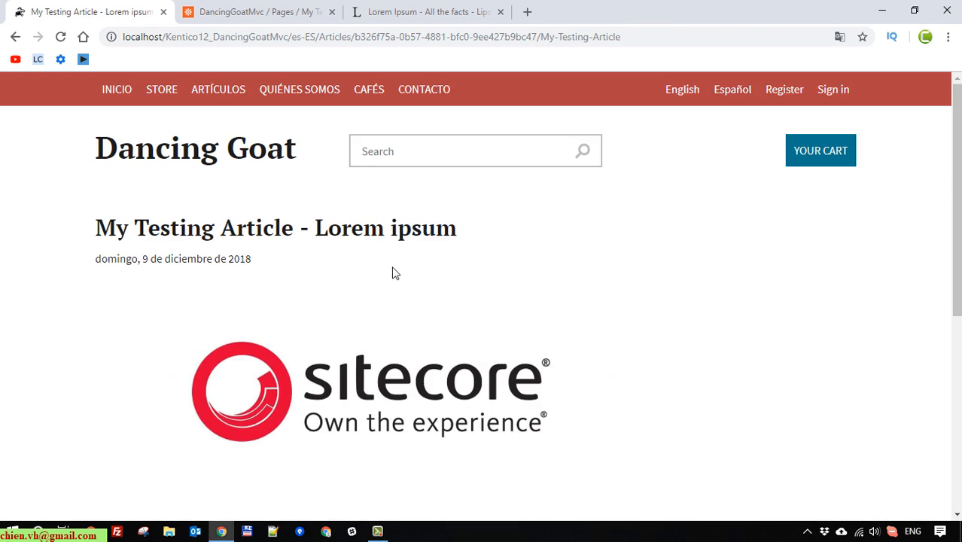
Open the Spanish articles list and check the title and summary on the new article's card.
{"action": "left_click", "coordinate": [220, 90]}
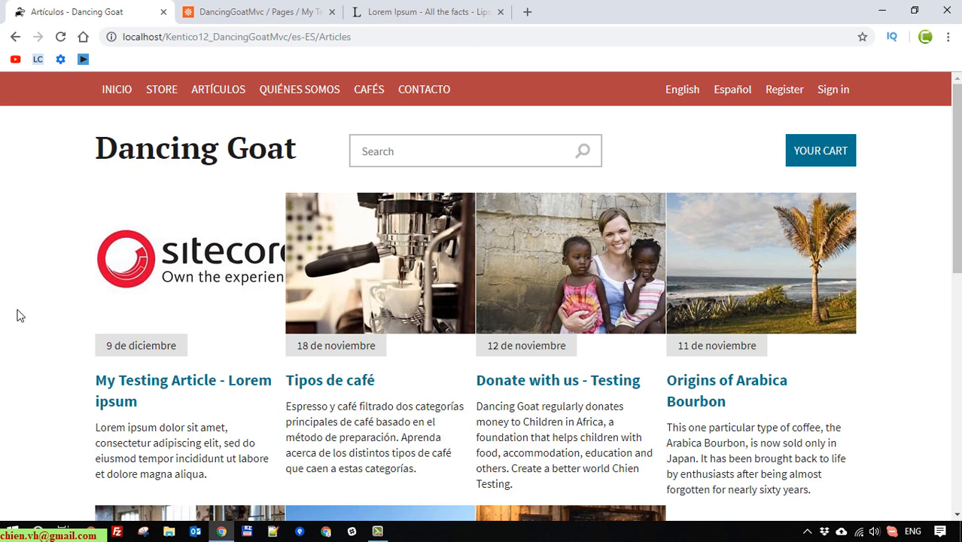
{"action": "scroll", "coordinate": [23, 335], "scroll_direction": "down", "scroll_amount": 1}
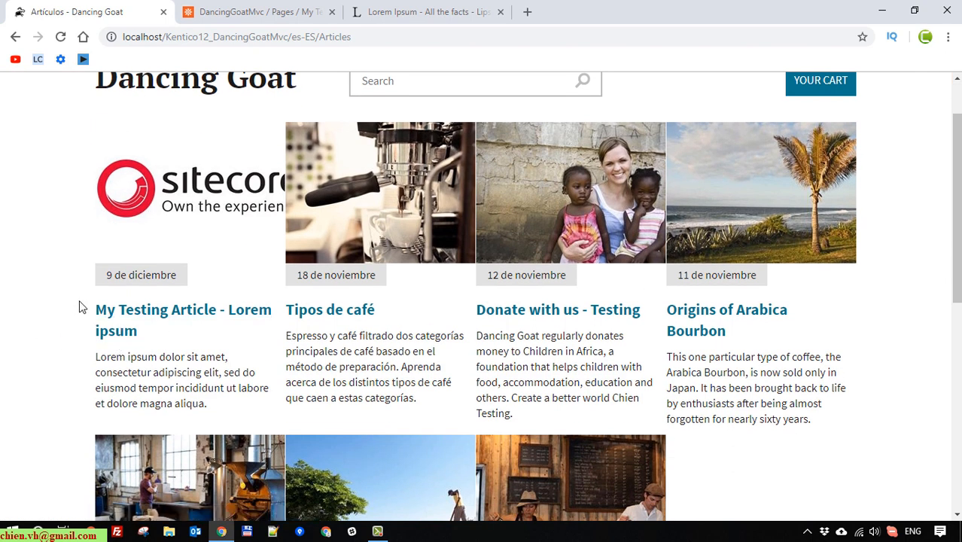
{"action": "left_click_drag", "start_coordinate": [86, 316], "coordinate": [154, 337]}
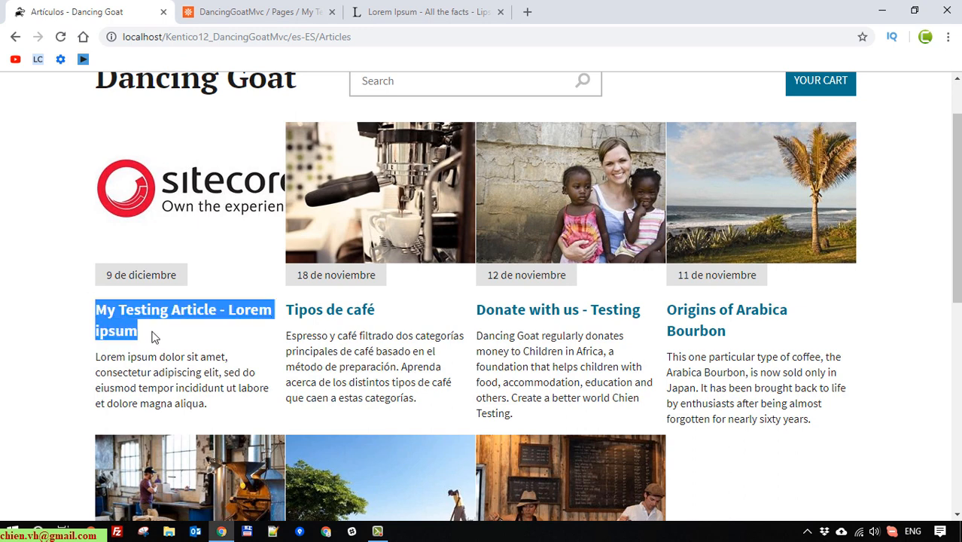
{"action": "left_click", "coordinate": [176, 378]}
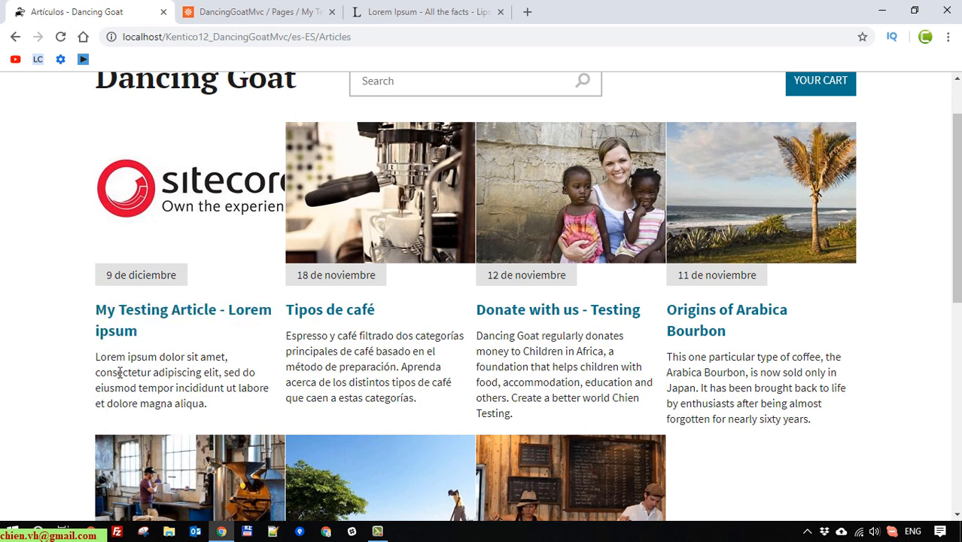
{"action": "left_click_drag", "start_coordinate": [199, 407], "coordinate": [210, 408]}
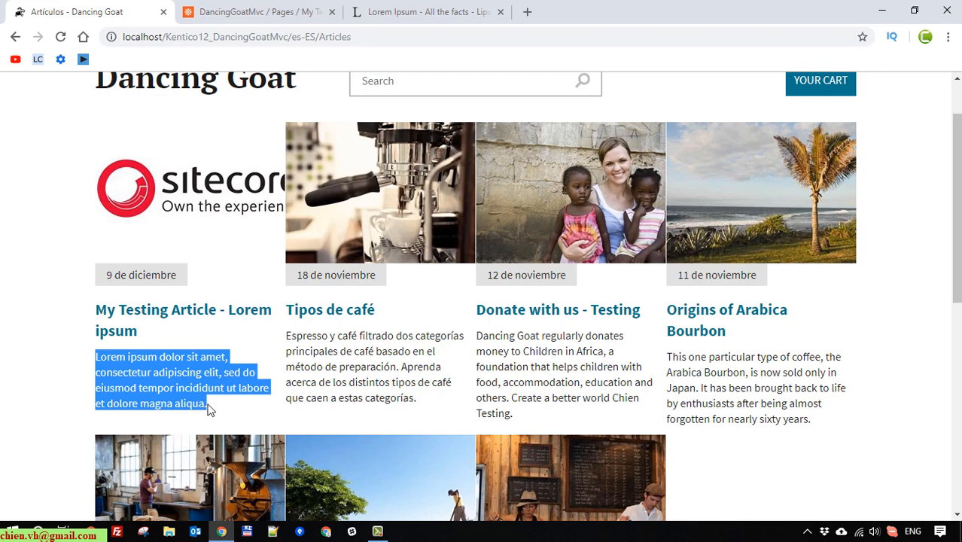
{"action": "scroll", "coordinate": [209, 408], "scroll_direction": "down", "scroll_amount": 3}
{"action": "scroll", "coordinate": [380, 105], "scroll_direction": "up", "scroll_amount": 4}
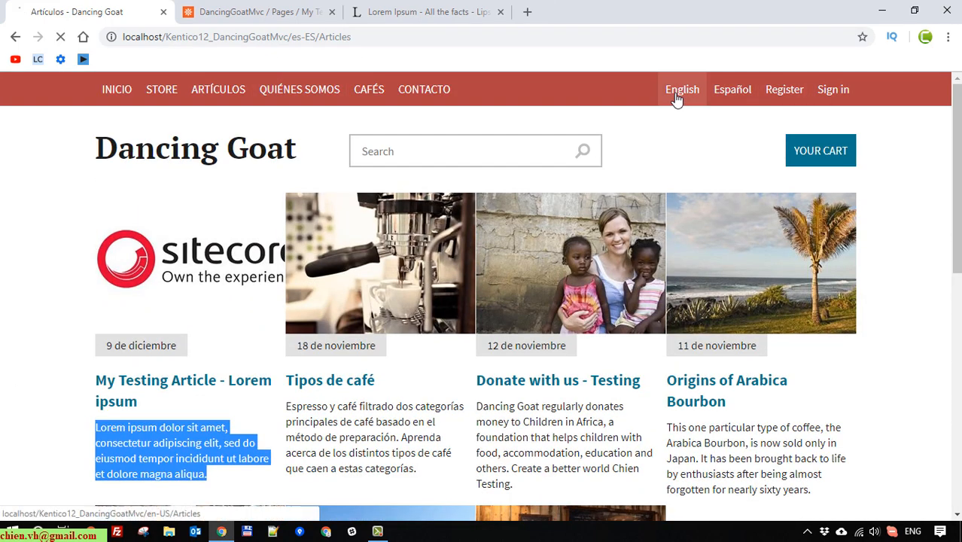
Compare the article card's title and summary in the English articles list with those in the Spanish list.
{"action": "left_click", "coordinate": [679, 98]}
{"action": "scroll", "coordinate": [137, 355], "scroll_direction": "down", "scroll_amount": 1}
{"action": "left_click_drag", "start_coordinate": [90, 312], "coordinate": [277, 423]}
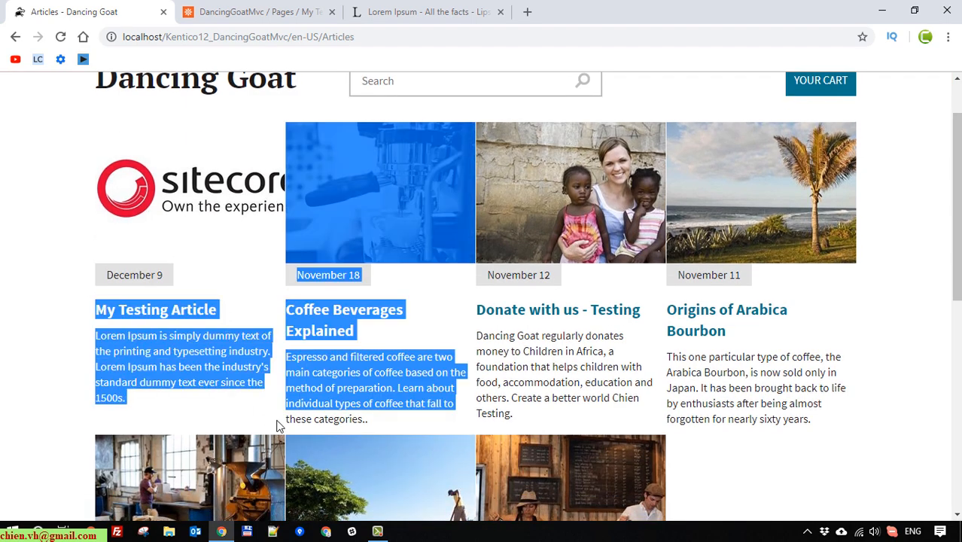
{"action": "left_click", "coordinate": [1, 371]}
{"action": "scroll", "coordinate": [743, 198], "scroll_direction": "up", "scroll_amount": 1}
{"action": "left_click", "coordinate": [730, 90]}
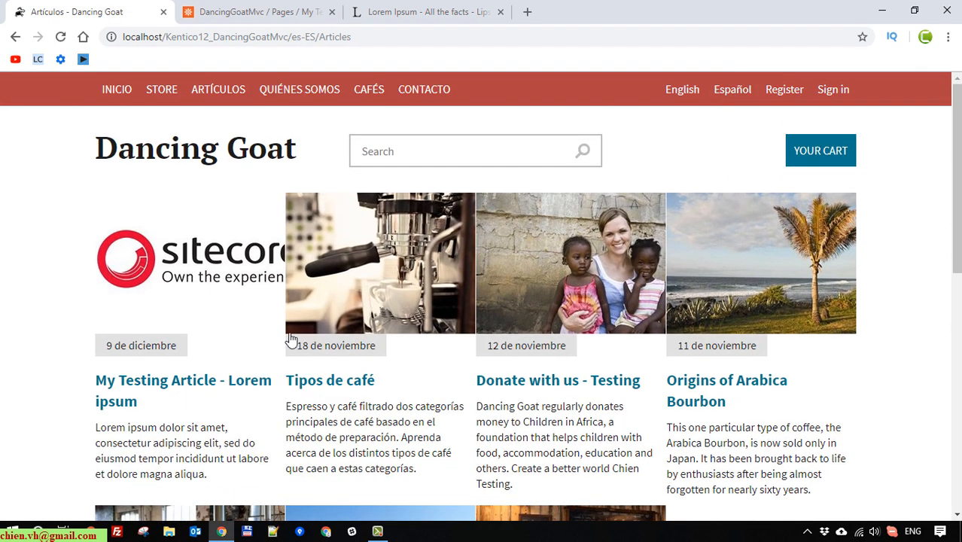
{"action": "left_click_drag", "start_coordinate": [222, 481], "coordinate": [89, 388]}
Return to the Kentico administration and review the Spanish article's Text, Images and Related articles fields.
{"action": "left_click", "coordinate": [256, 12]}
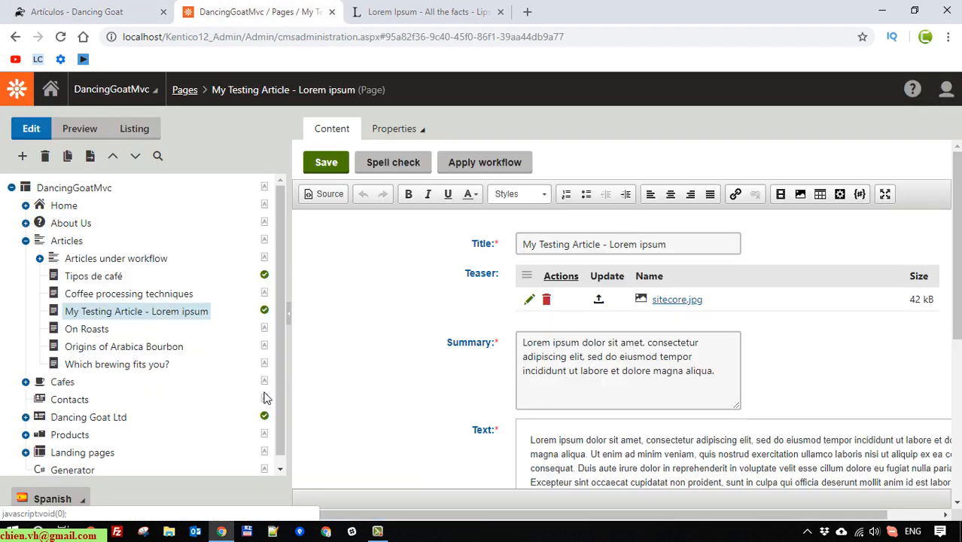
{"action": "scroll", "coordinate": [380, 374], "scroll_direction": "down", "scroll_amount": 3}
{"action": "scroll", "coordinate": [199, 366], "scroll_direction": "down", "scroll_amount": 1}
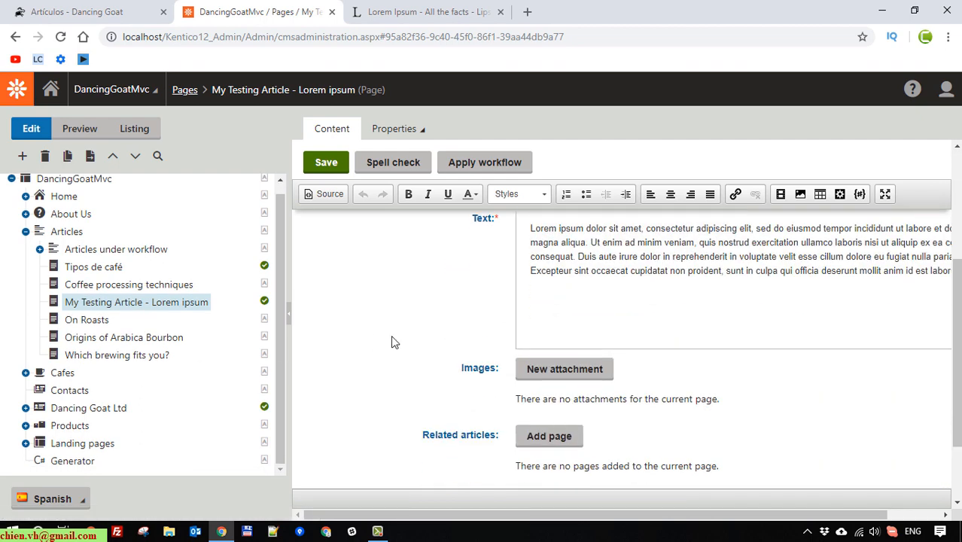